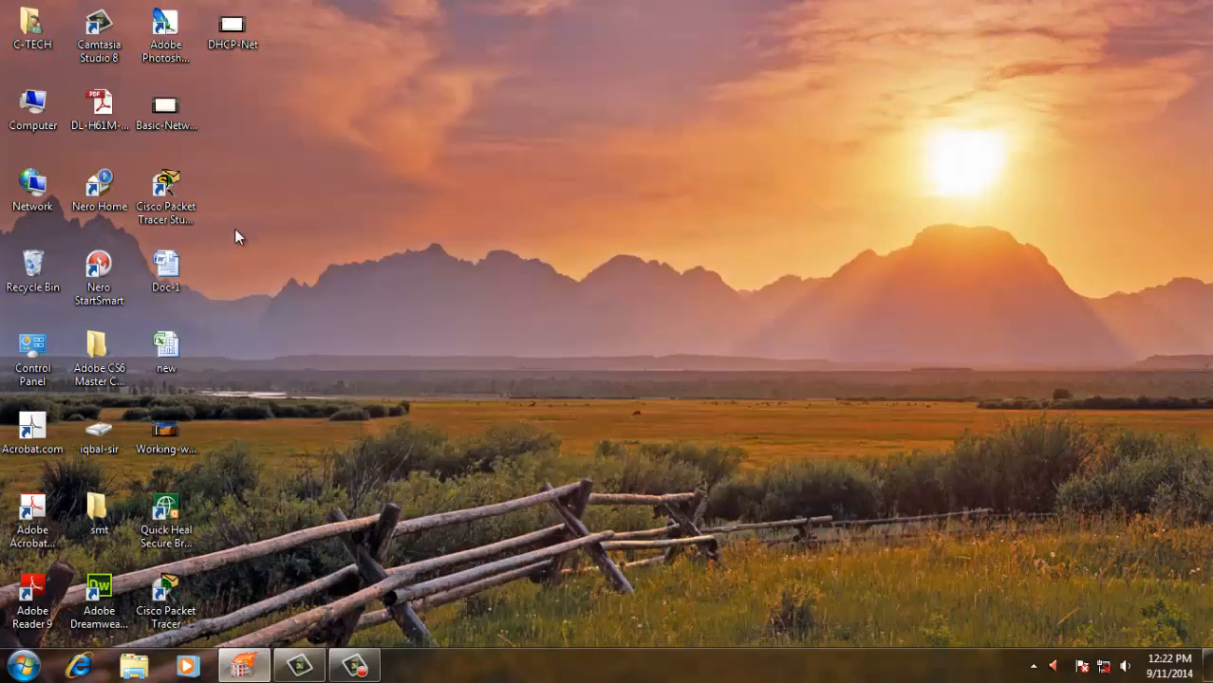
# Open Cisco Packet Tracer Student in a maximized window and place two generic servers, one below the other, in the workspace.
pyautogui.doubleClick(166, 195)
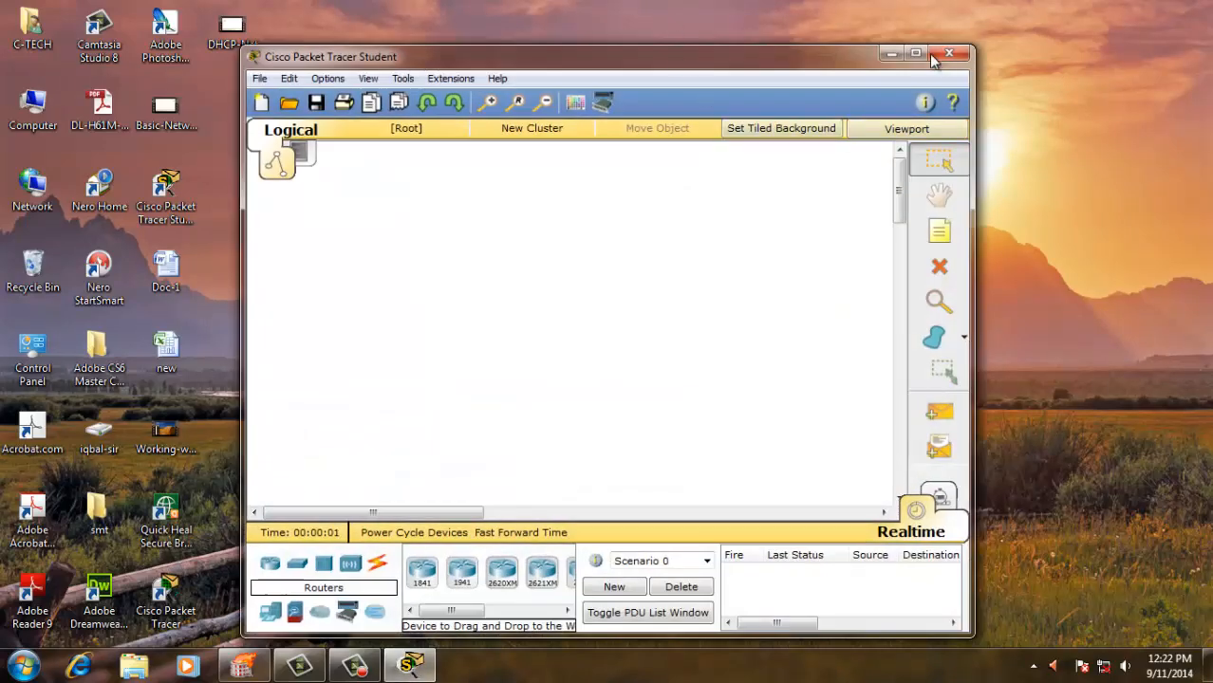
pyautogui.click(917, 55)
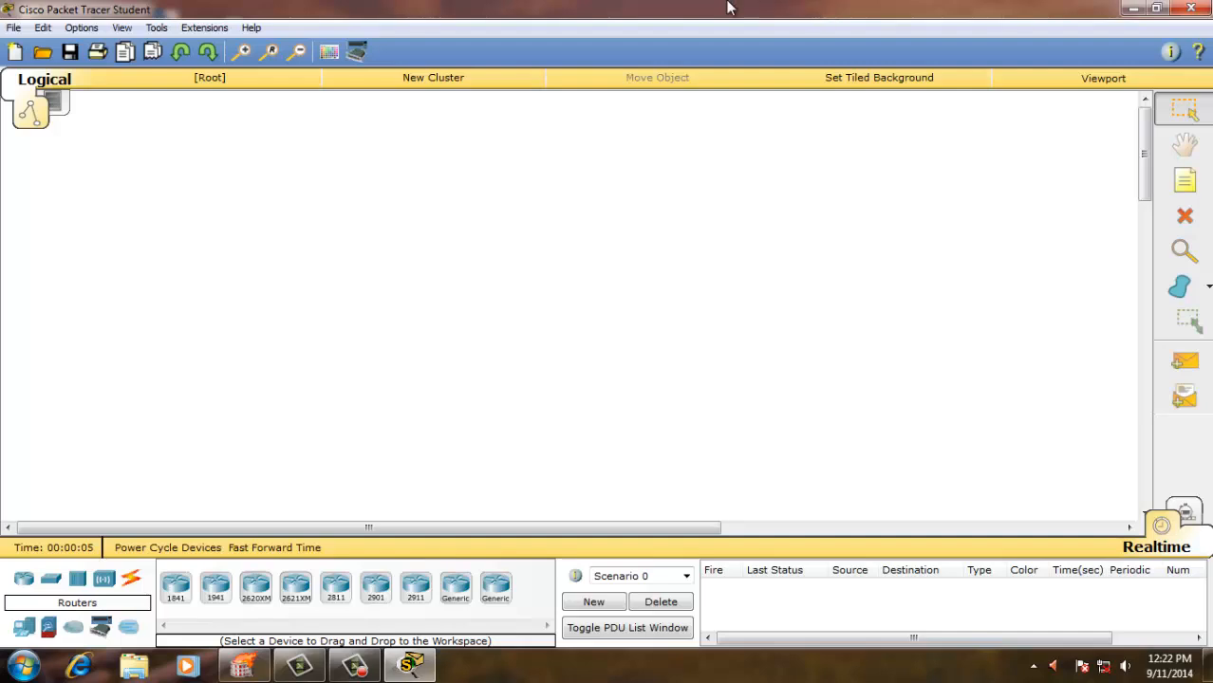
pyautogui.click(23, 628)
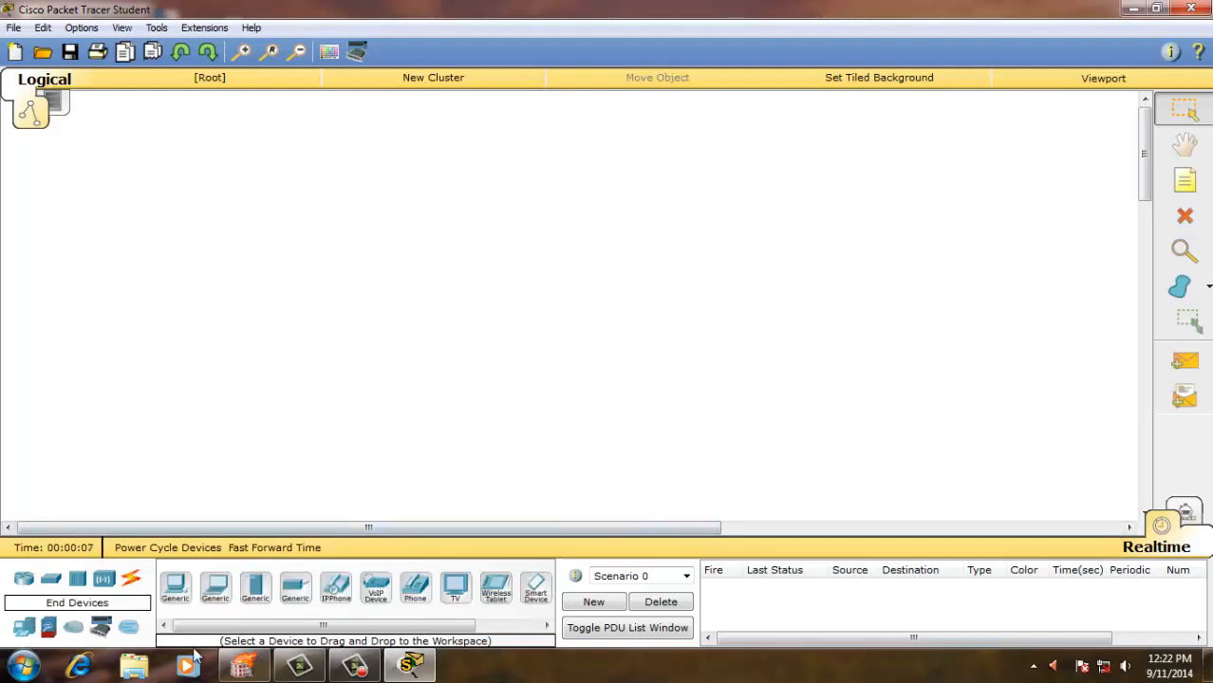
pyautogui.moveTo(256, 587); pyautogui.dragTo(274, 211)
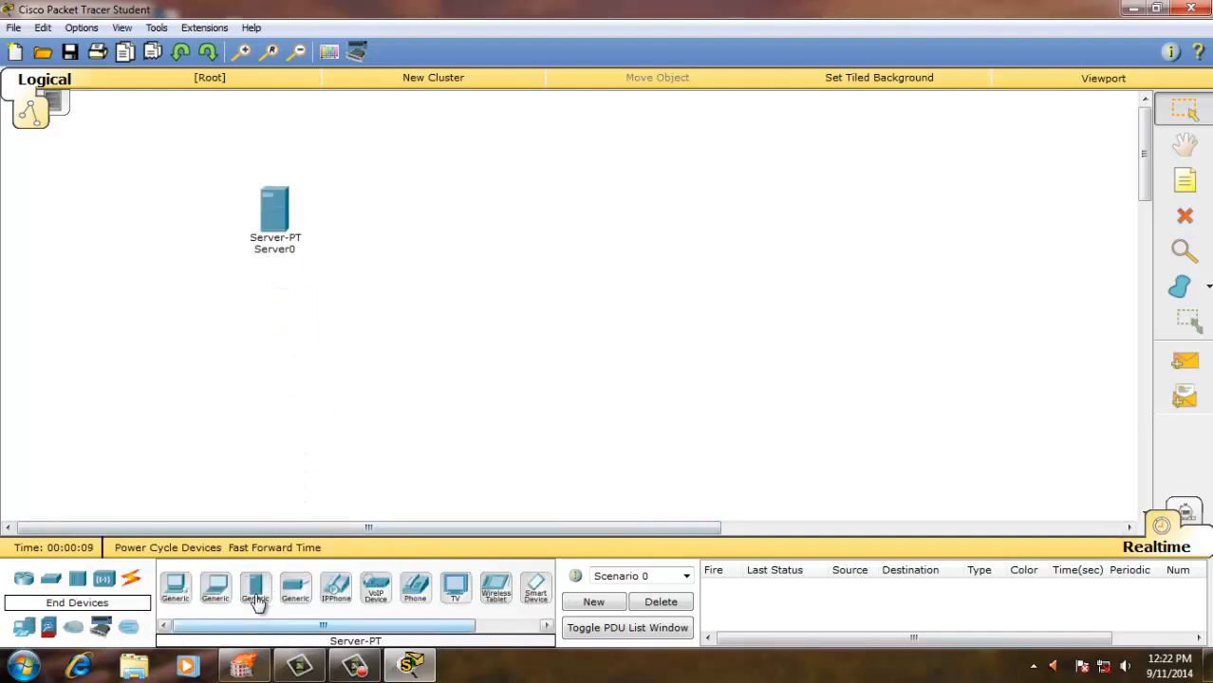
pyautogui.moveTo(255, 600); pyautogui.dragTo(276, 327)
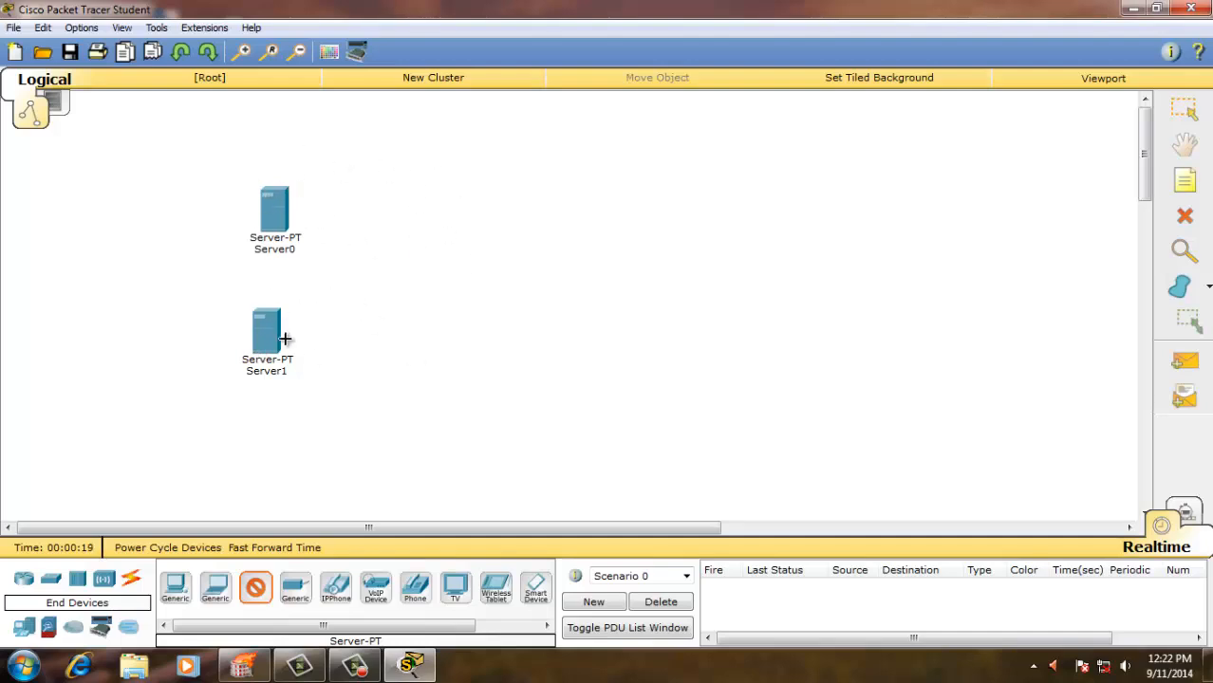
pyautogui.click(1203, 145)
pyautogui.click(1184, 109)
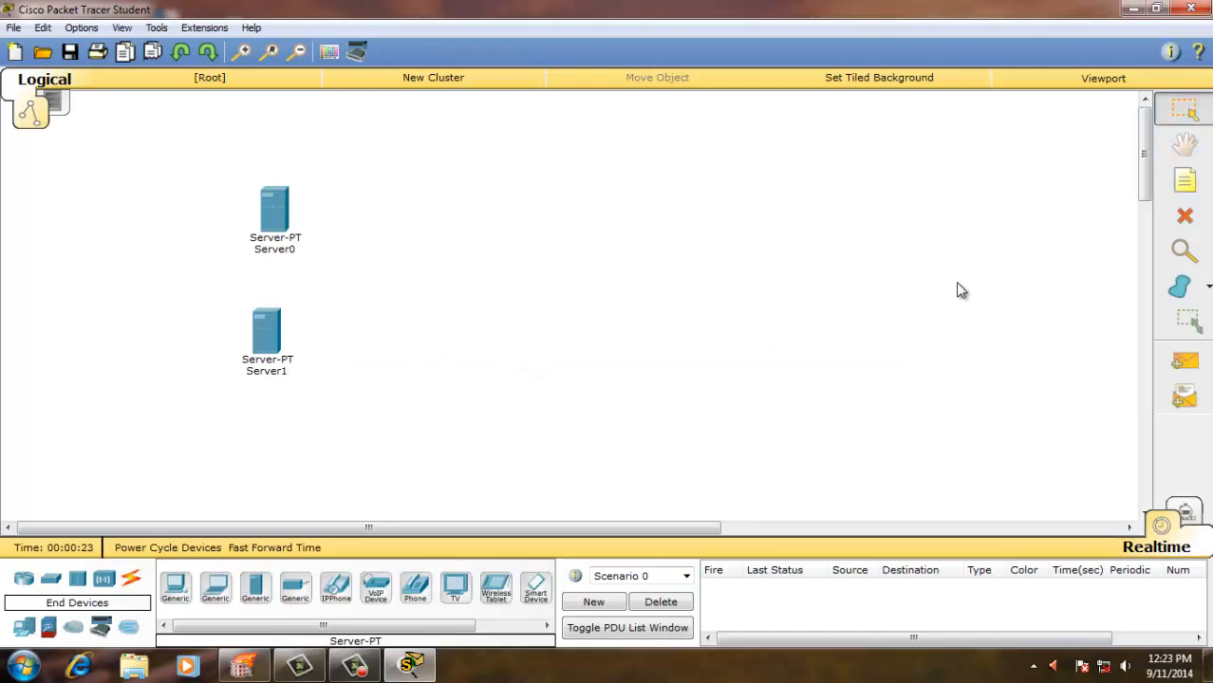
# Change the display name of the upper server to DNS-Server and close its configuration window.
pyautogui.doubleClick(274, 208)
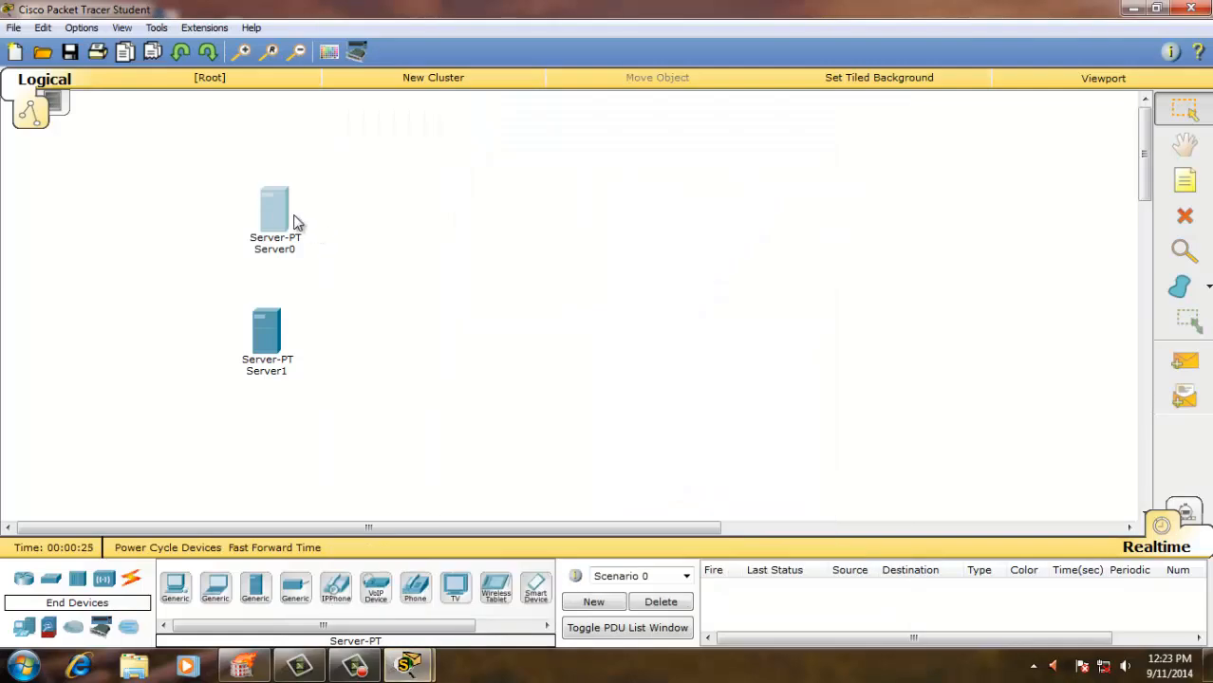
pyautogui.click(275, 206)
pyautogui.click(430, 147)
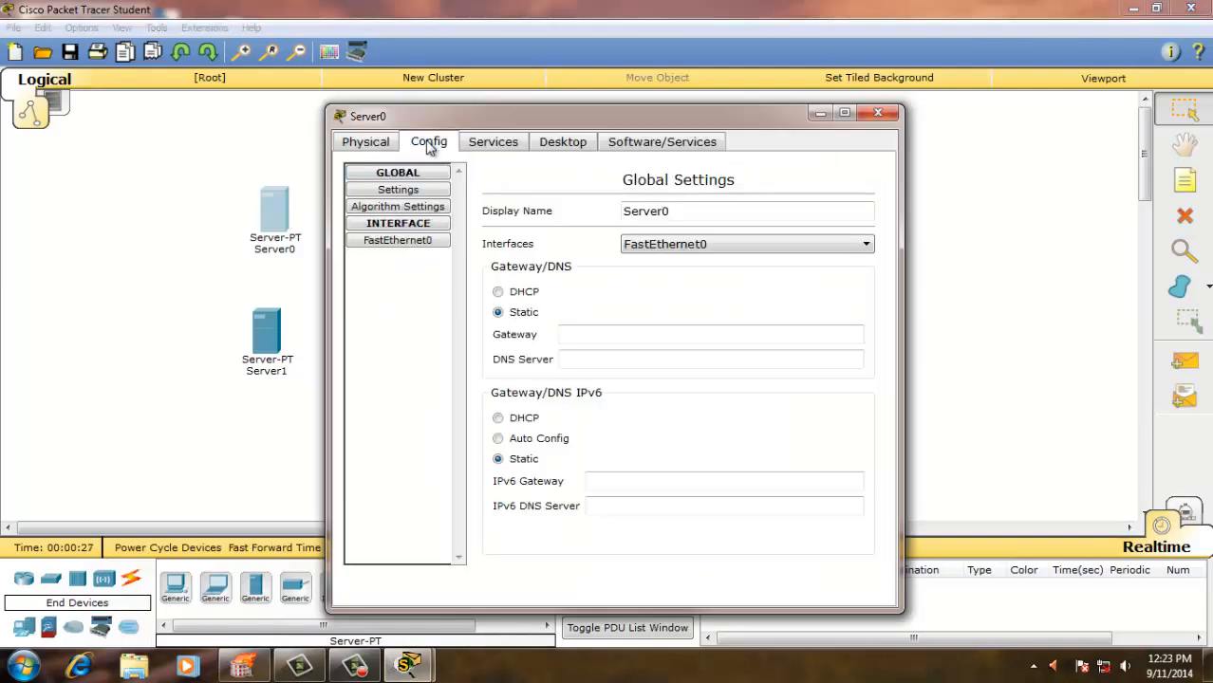
pyautogui.doubleClick(664, 213)
pyautogui.write('DNS')
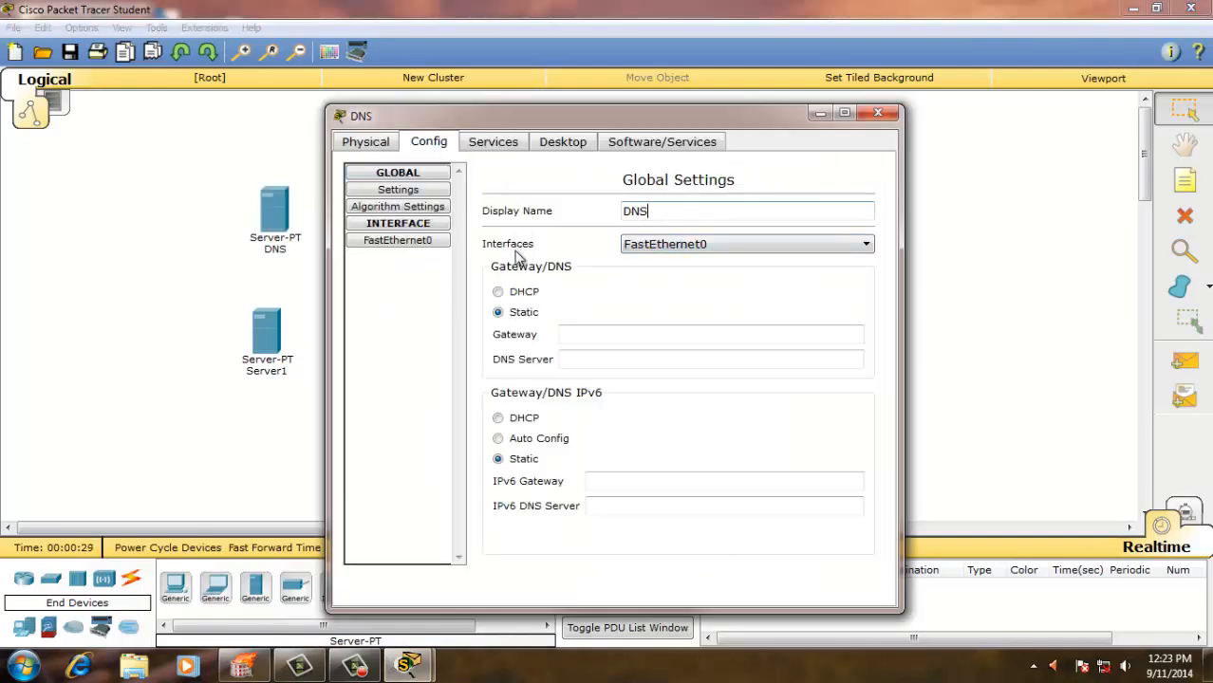
pyautogui.write('-Server')
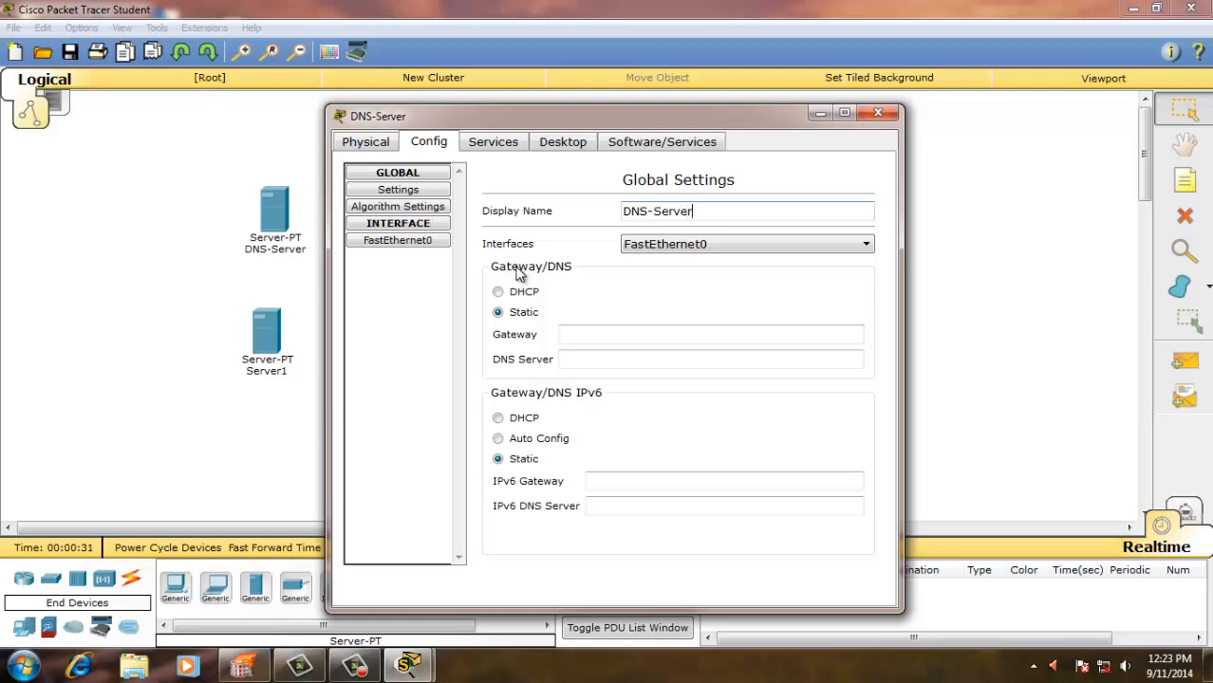
pyautogui.click(878, 112)
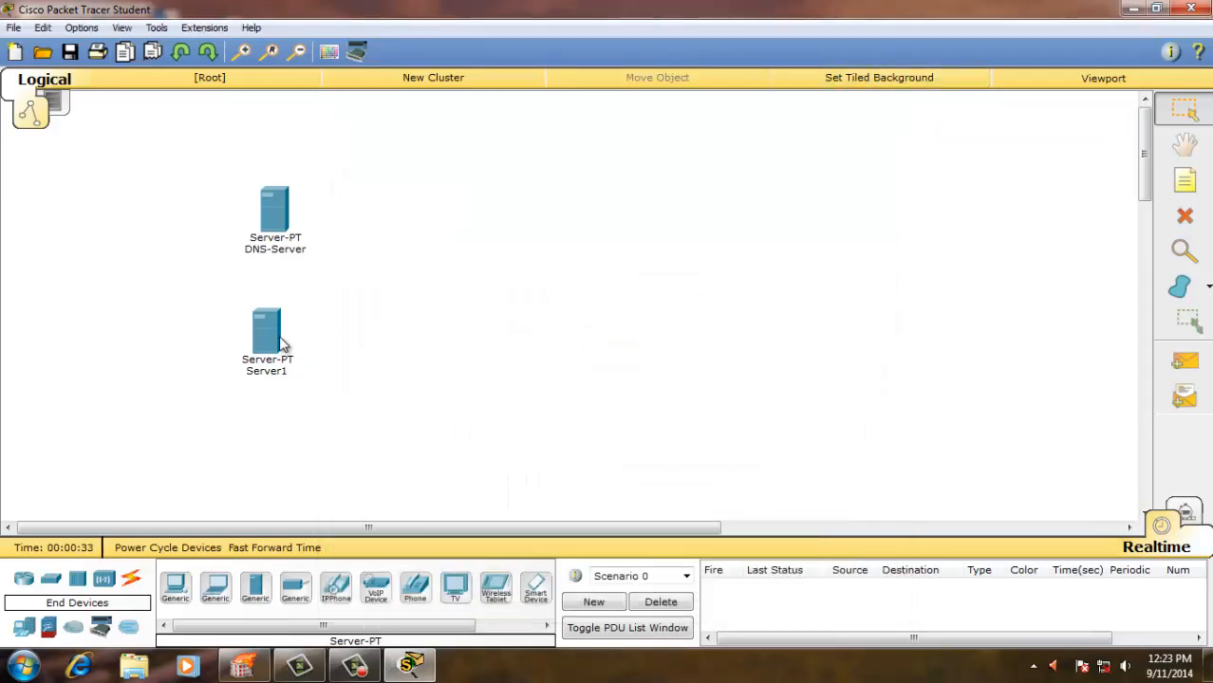
# Change the display name of the lower server to Web_Hosting-Server and close its configuration window.
pyautogui.click(282, 344)
pyautogui.click(428, 143)
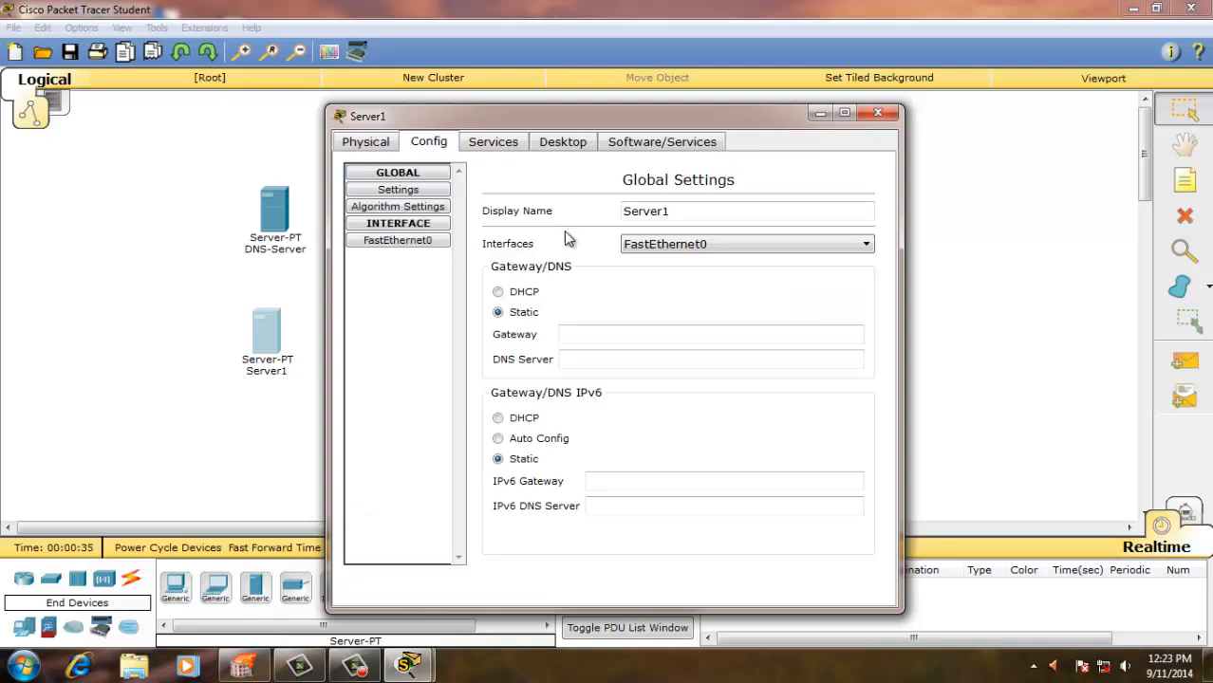
pyautogui.moveTo(690, 209); pyautogui.dragTo(582, 210)
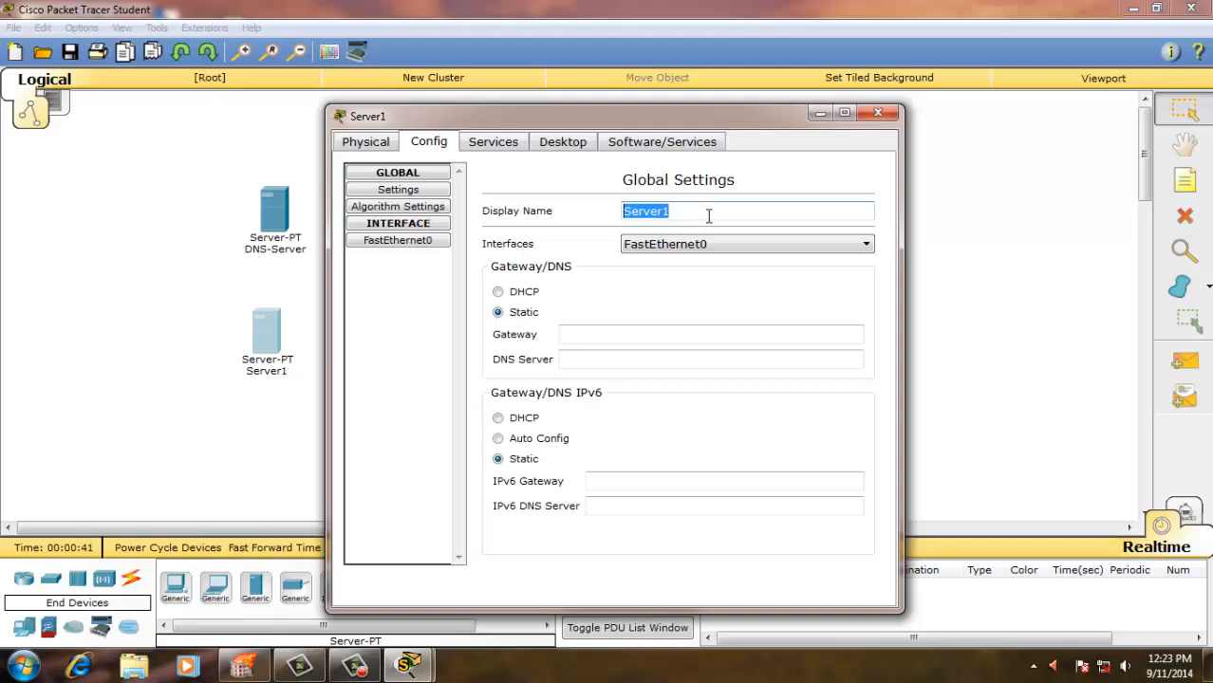
pyautogui.write('Web')
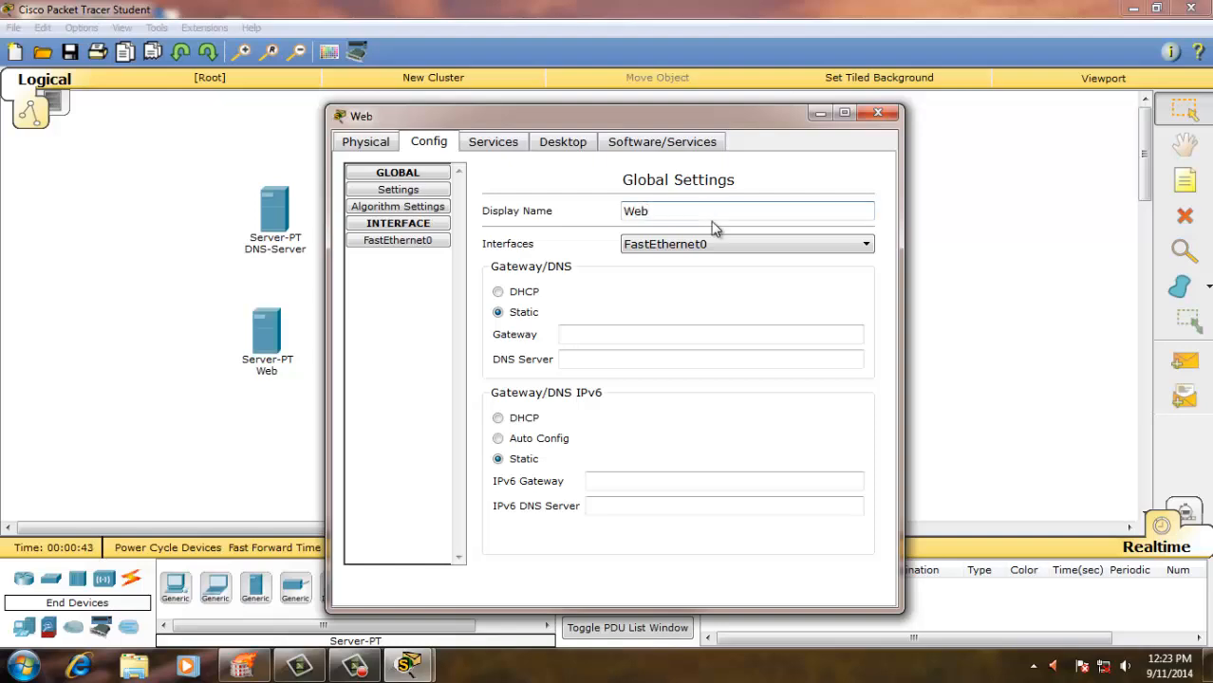
pyautogui.write('_Hostin')
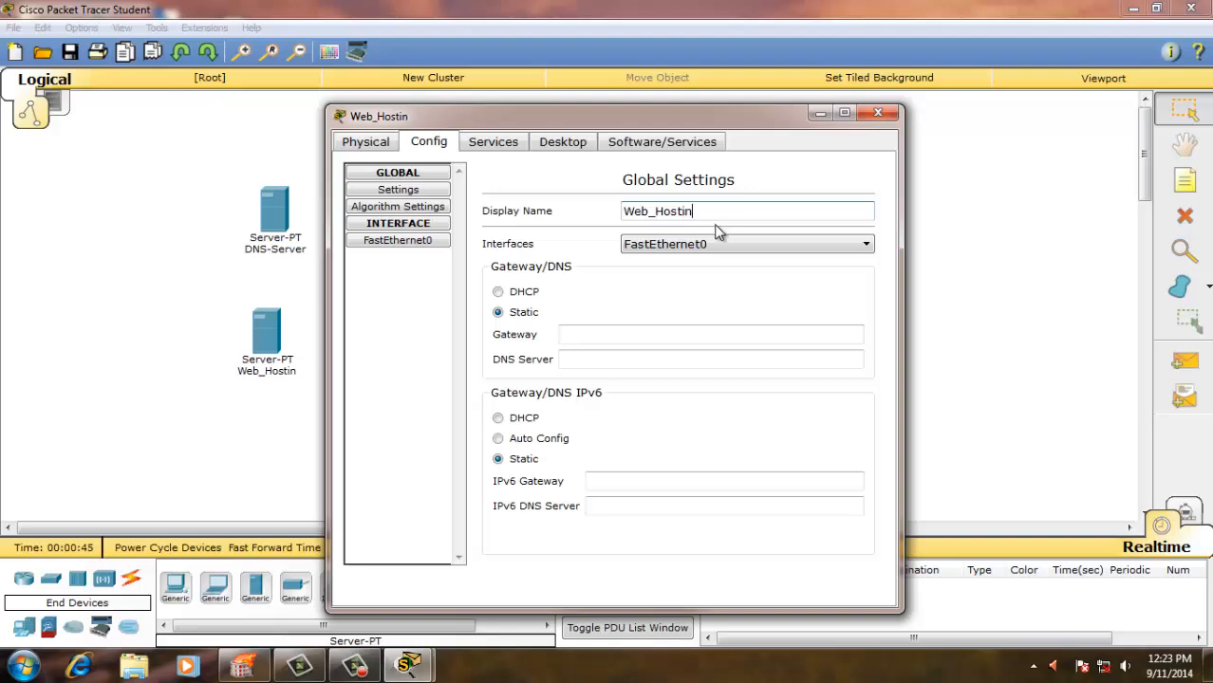
pyautogui.write('g-Server')
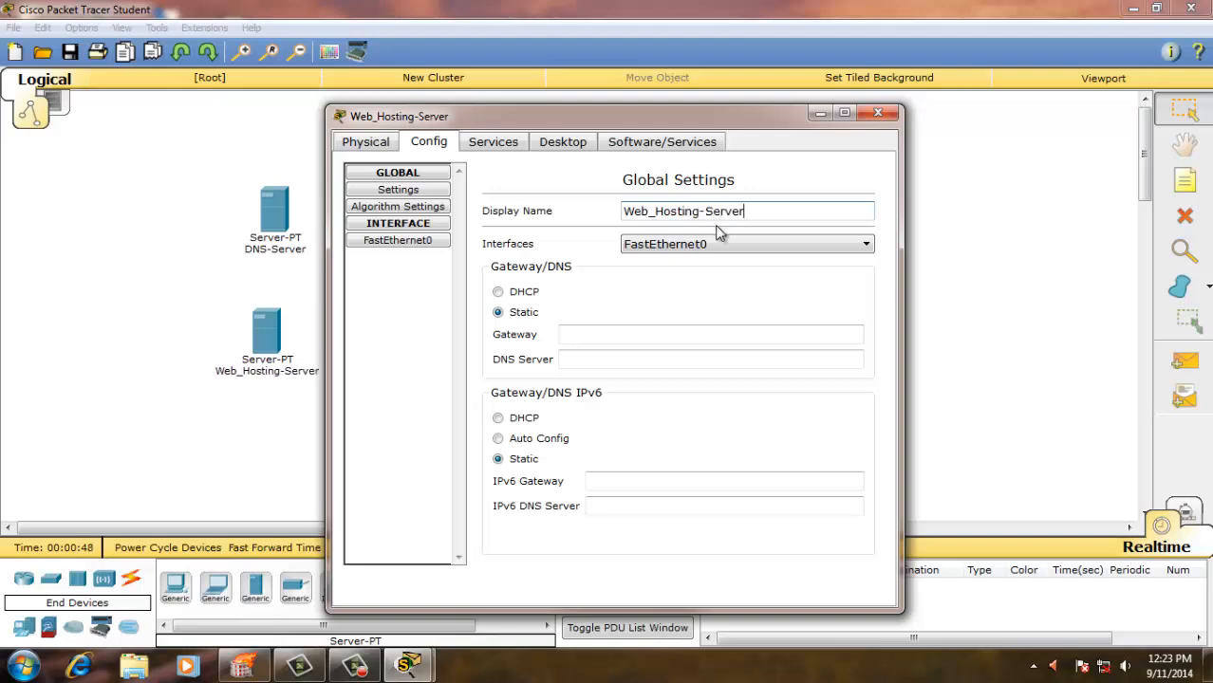
pyautogui.click(878, 113)
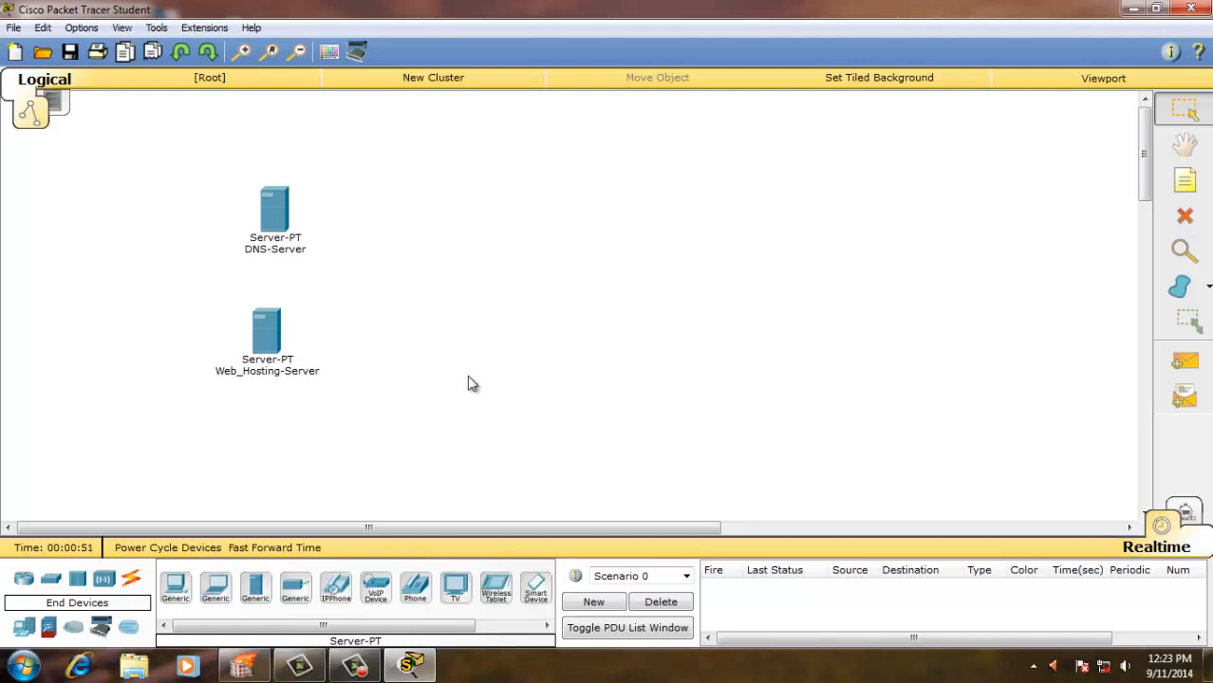
# Place a 2960 switch to the right of the servers and two generic PCs, one below the other, beyond it.
pyautogui.click(51, 579)
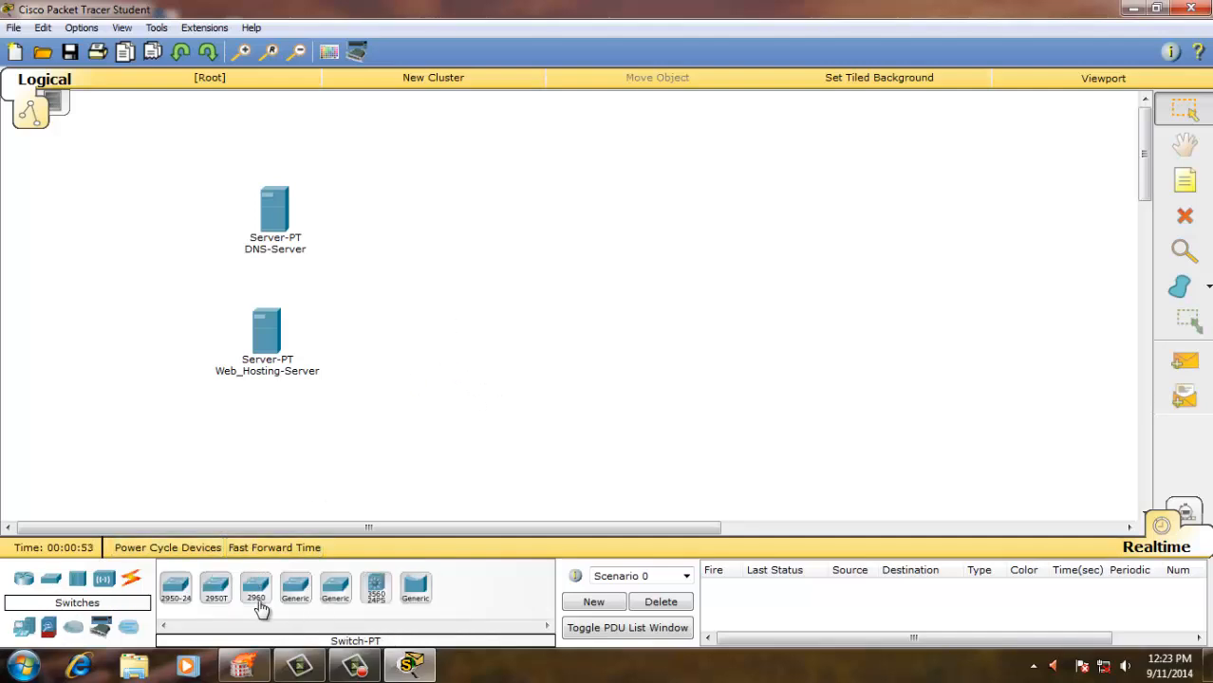
pyautogui.moveTo(258, 594); pyautogui.dragTo(406, 278)
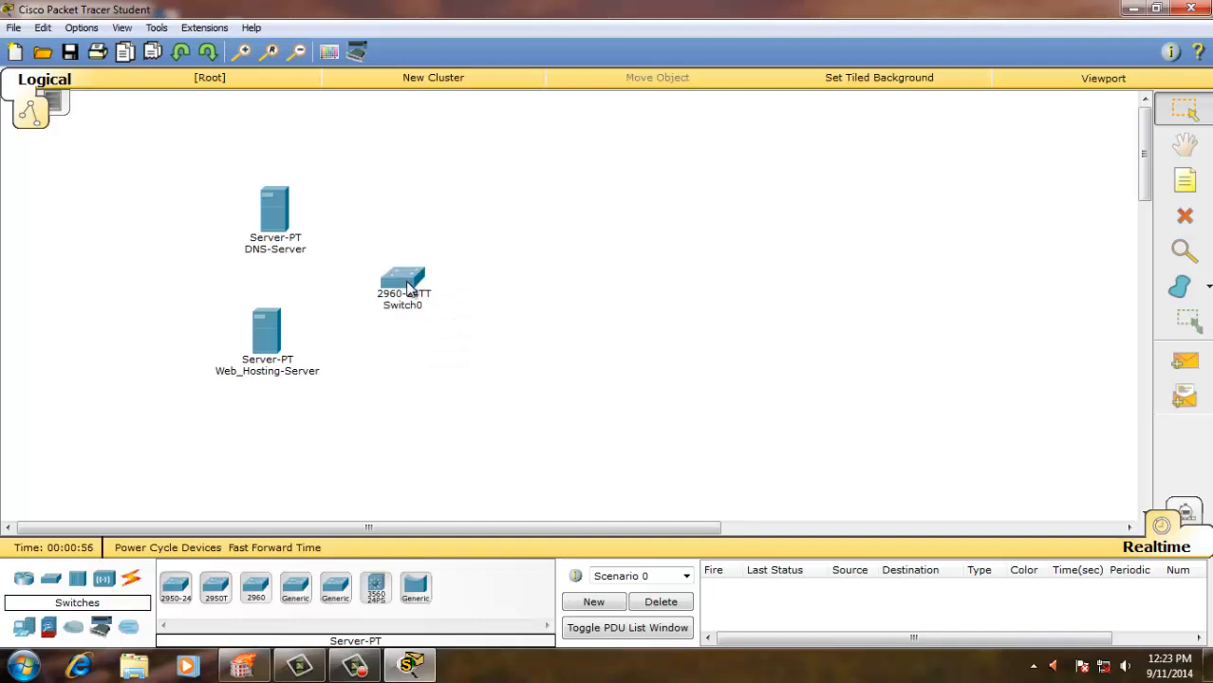
pyautogui.click(25, 629)
pyautogui.moveTo(175, 588); pyautogui.dragTo(579, 259)
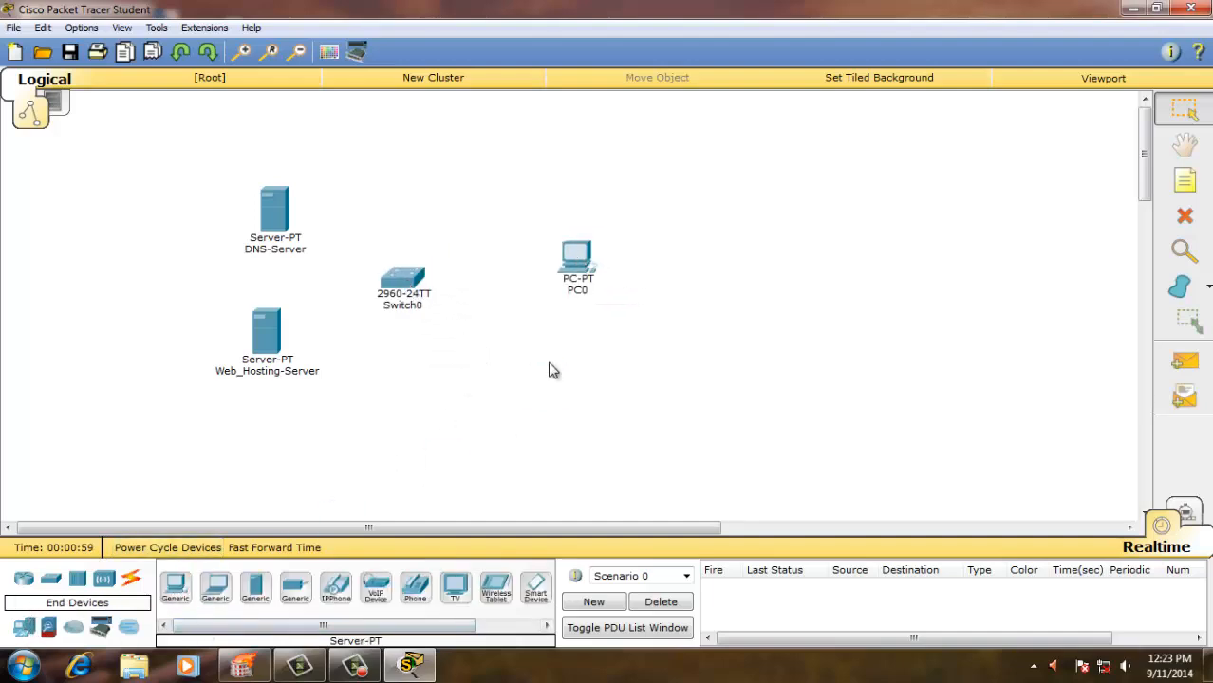
pyautogui.moveTo(175, 593); pyautogui.dragTo(574, 389)
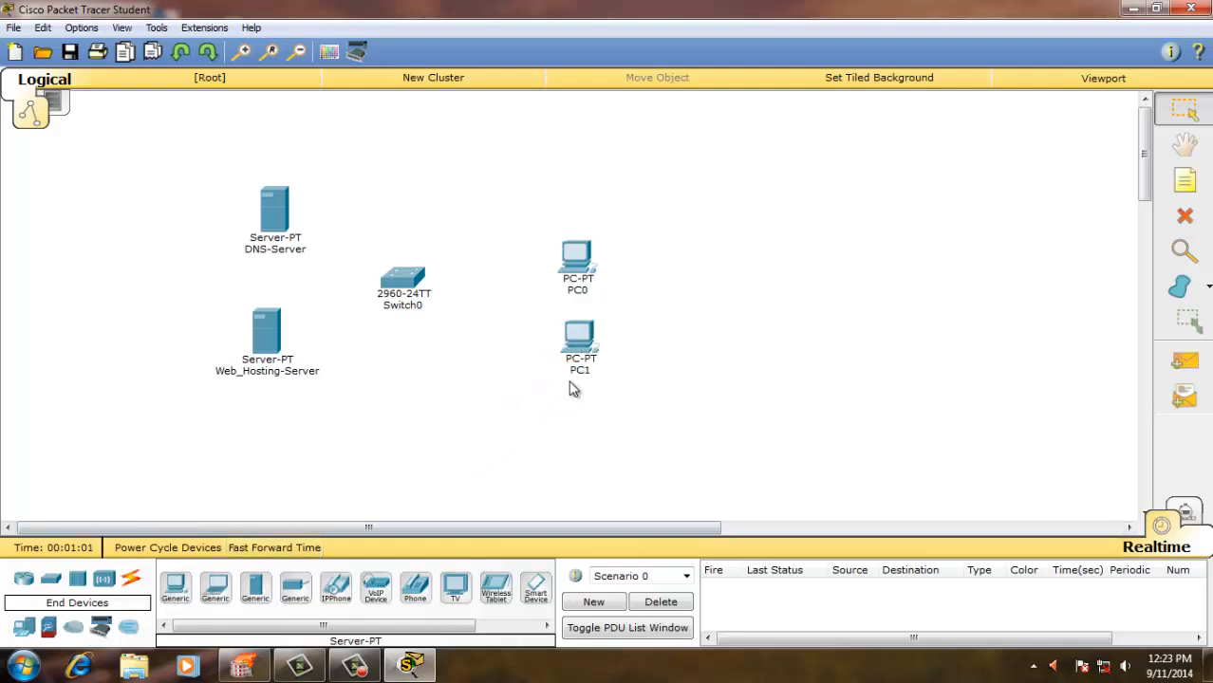
pyautogui.moveTo(214, 588); pyautogui.dragTo(799, 232)
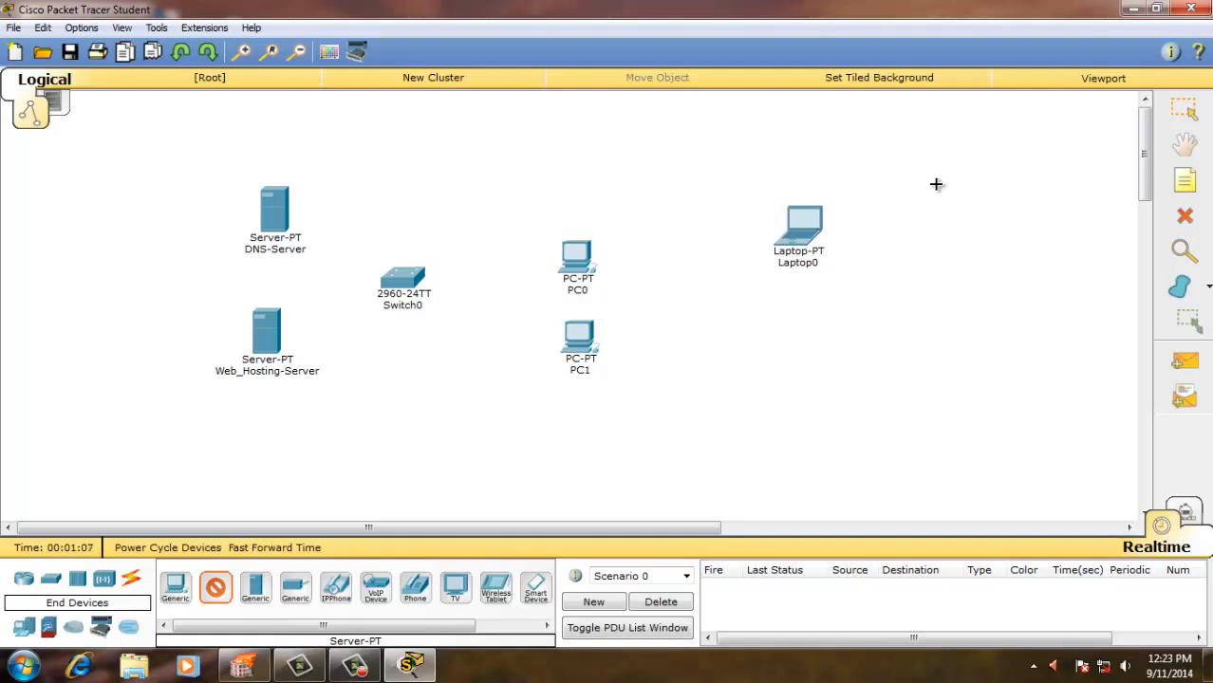
pyautogui.click(1185, 217)
pyautogui.click(802, 223)
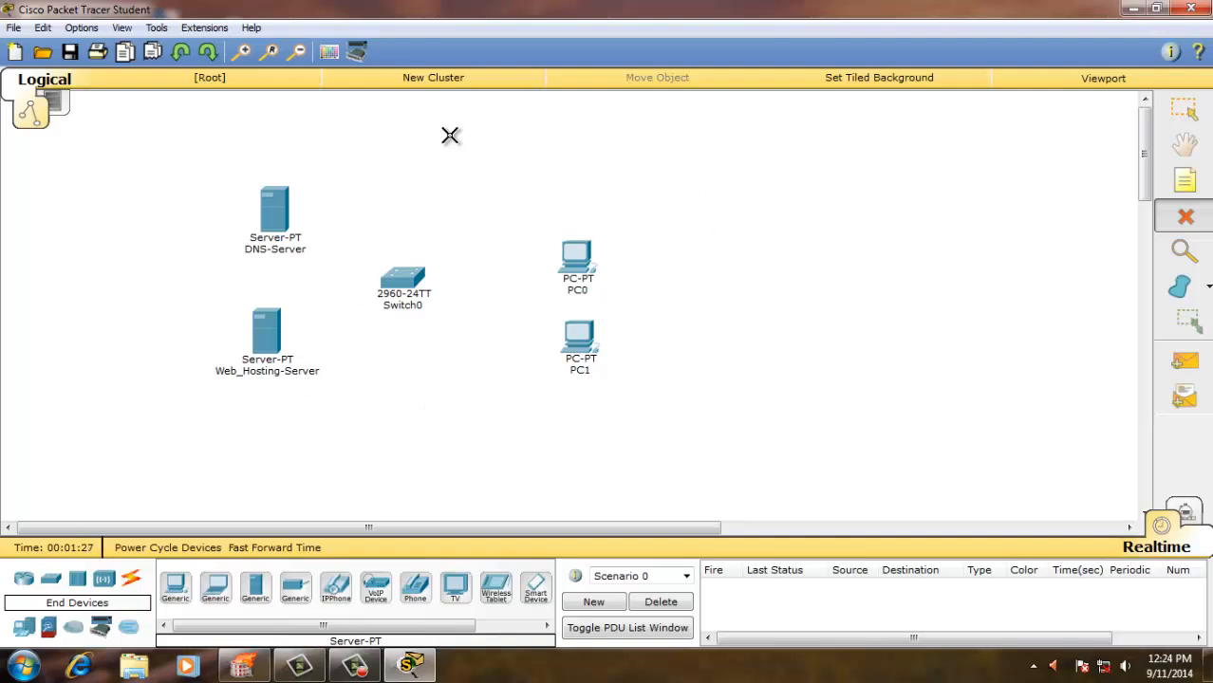
# Connect FastEthernet0/1 of the switch to FastEthernet0 of DNS-Server with a copper straight-through cable.
pyautogui.click(131, 578)
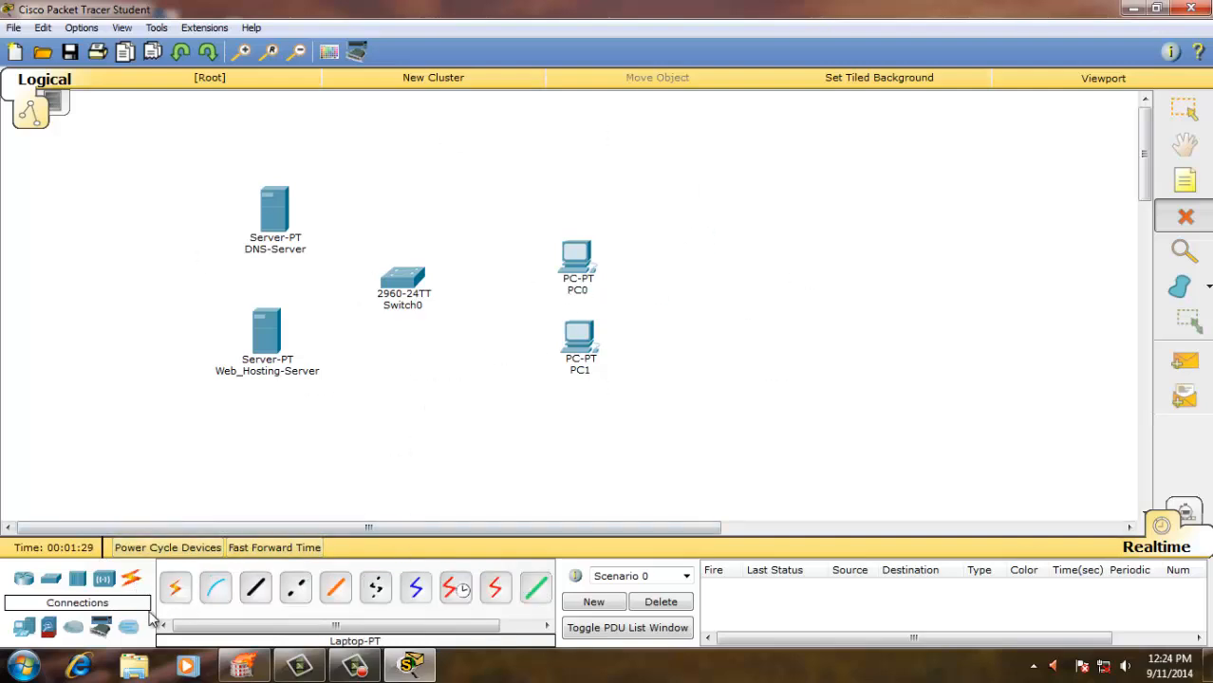
pyautogui.click(256, 589)
pyautogui.click(403, 281)
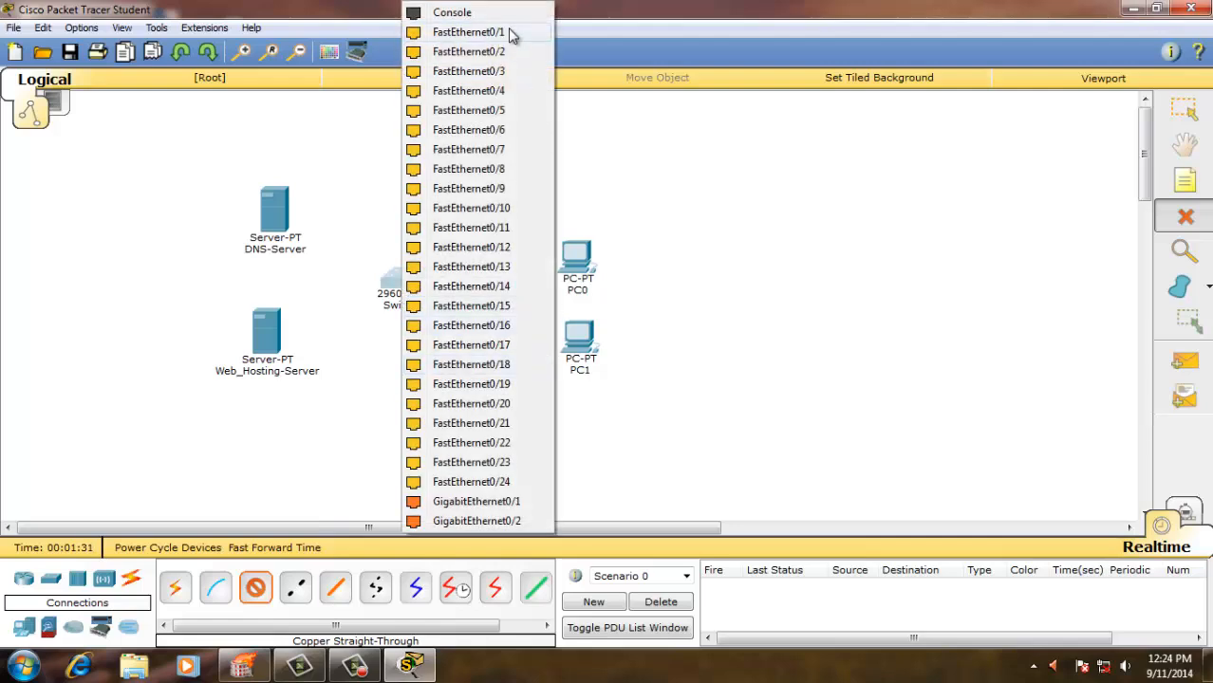
pyautogui.click(475, 32)
pyautogui.click(275, 209)
pyautogui.click(326, 225)
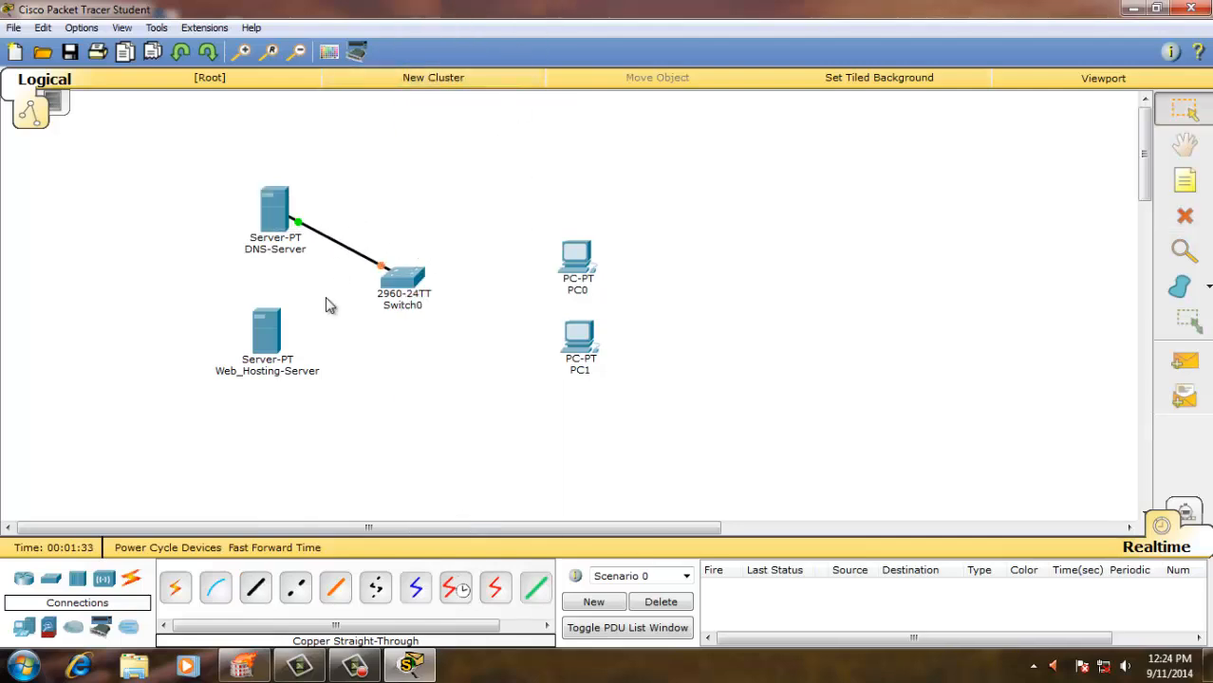
# Connect FastEthernet0/3 of the switch to FastEthernet0 of Web_Hosting-Server with a copper straight-through cable.
pyautogui.click(415, 280)
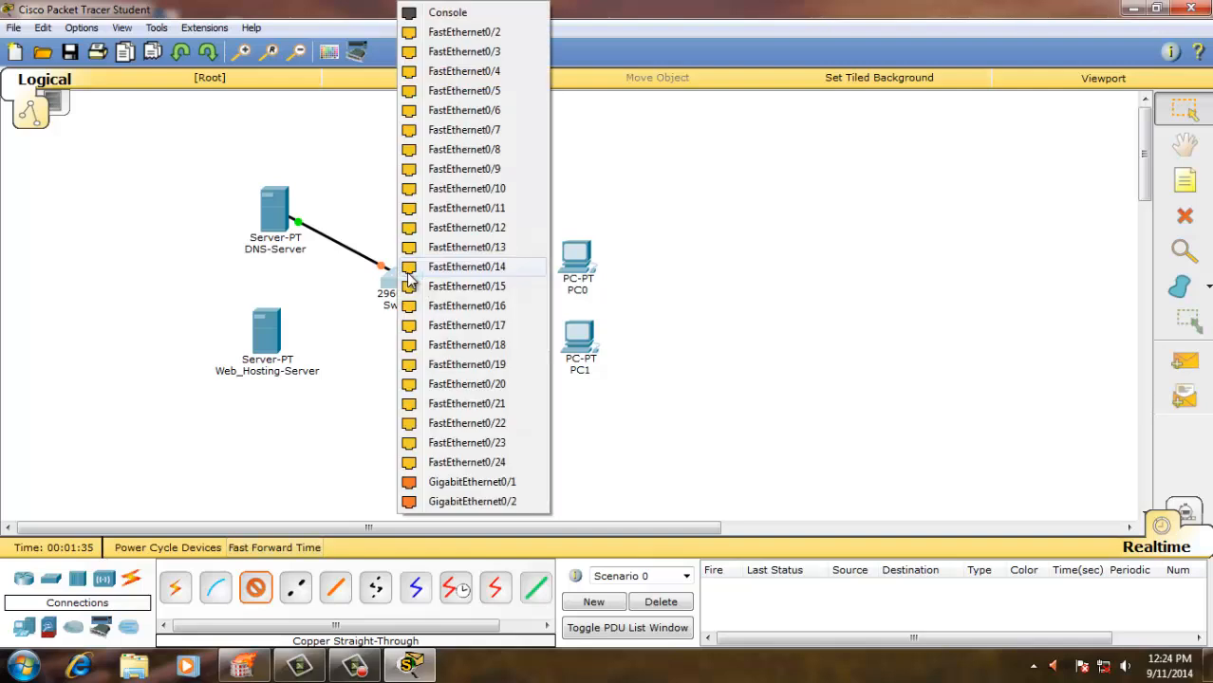
pyautogui.click(482, 48)
pyautogui.click(278, 337)
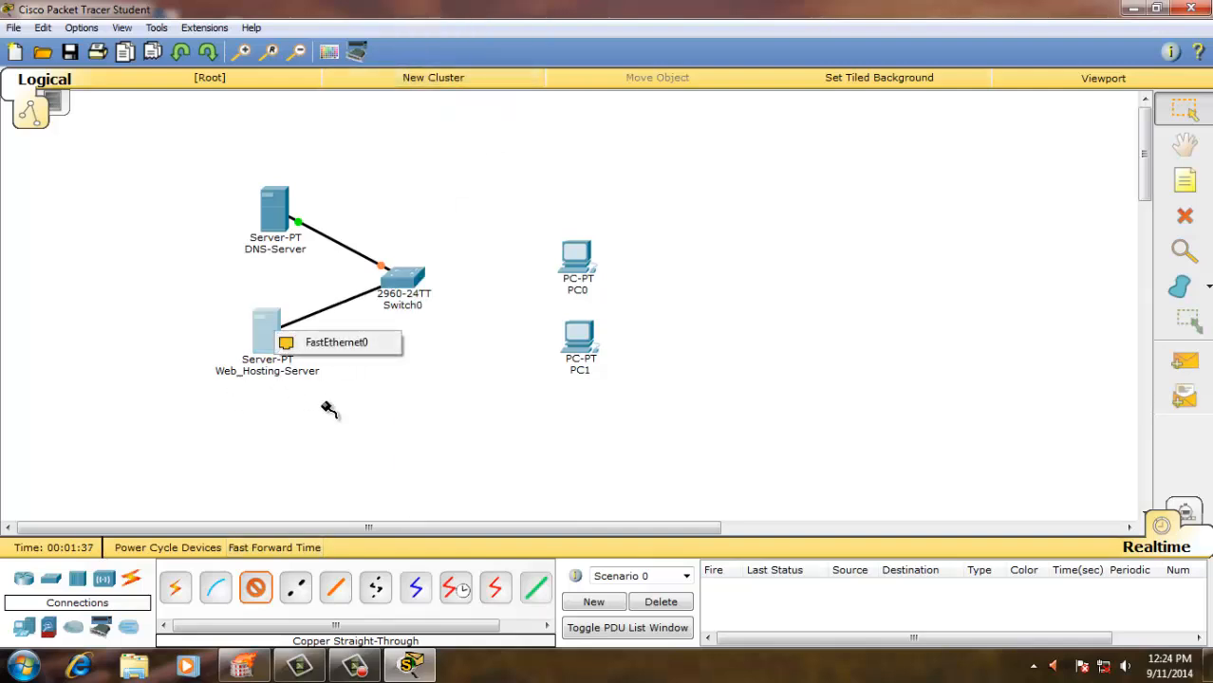
pyautogui.click(380, 345)
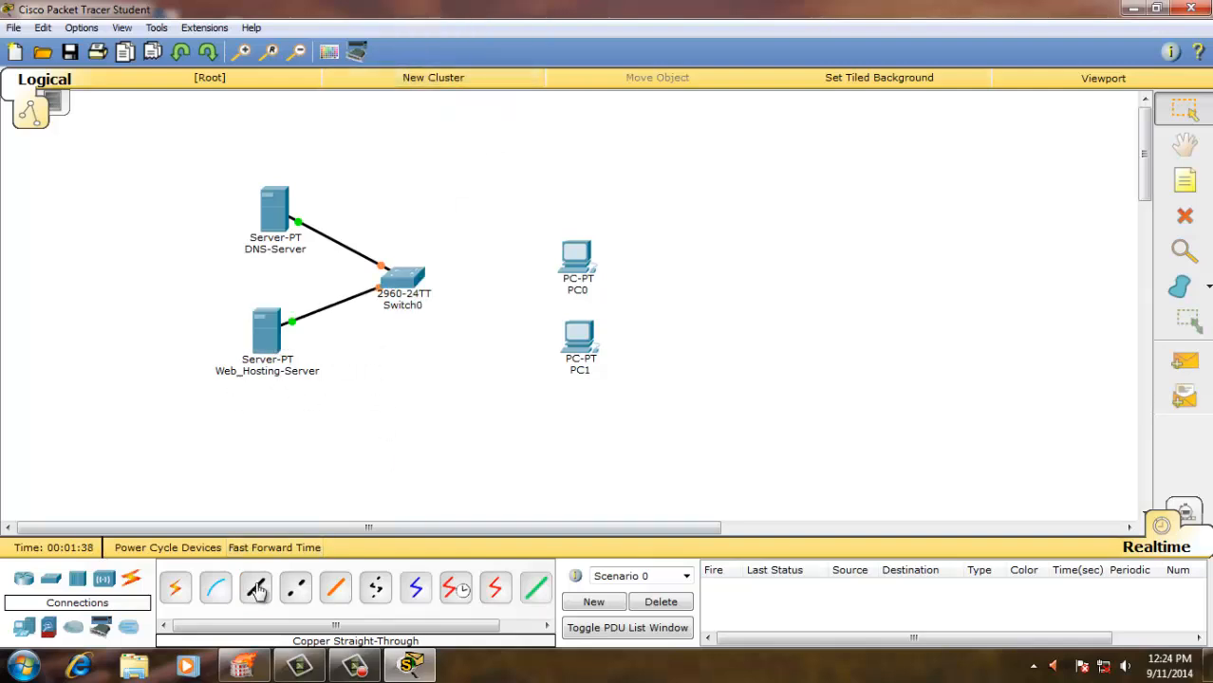
# Connect FastEthernet0 of PC1 to a free FastEthernet port of the switch with a copper straight-through cable.
pyautogui.click(574, 329)
pyautogui.click(626, 367)
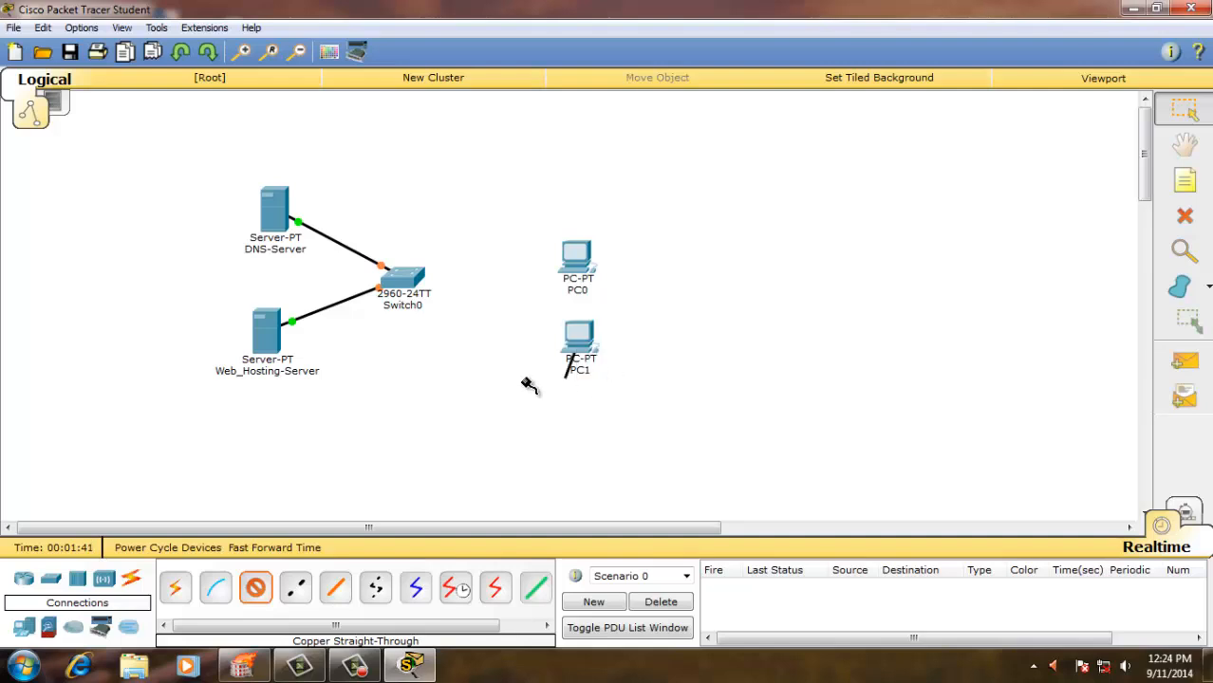
pyautogui.click(418, 281)
pyautogui.click(514, 46)
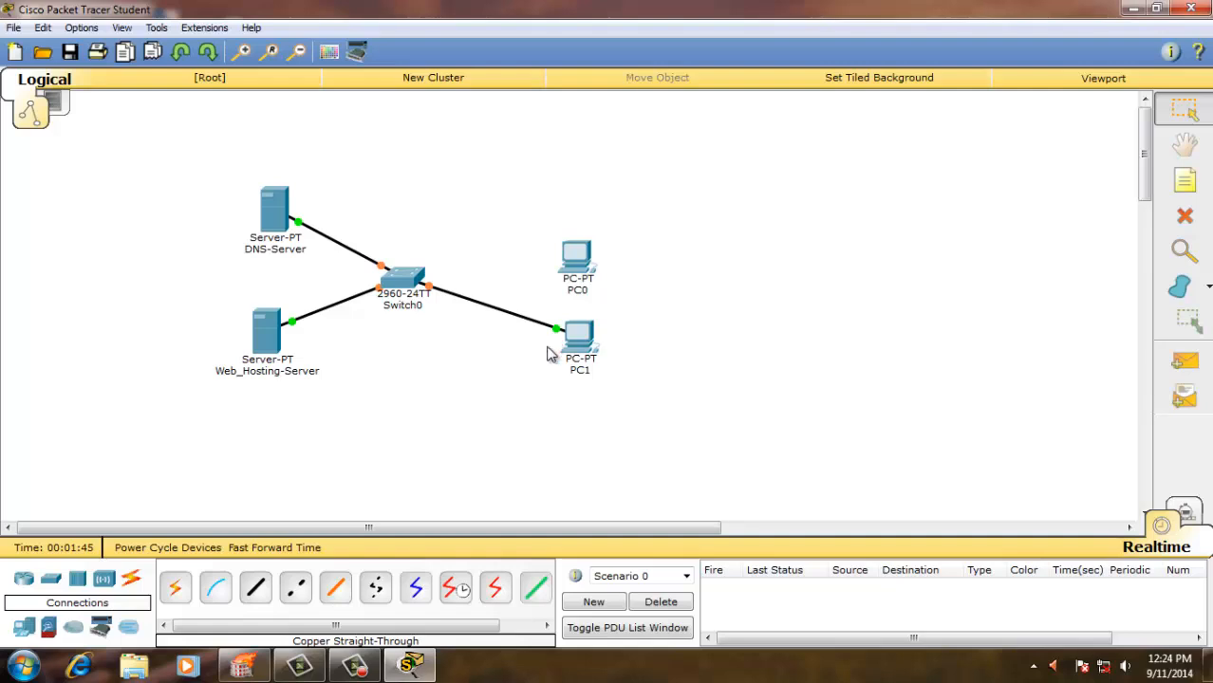
# Connect FastEthernet0 of PC0 to a free FastEthernet port of the switch with a copper straight-through cable.
pyautogui.click(256, 589)
pyautogui.click(574, 254)
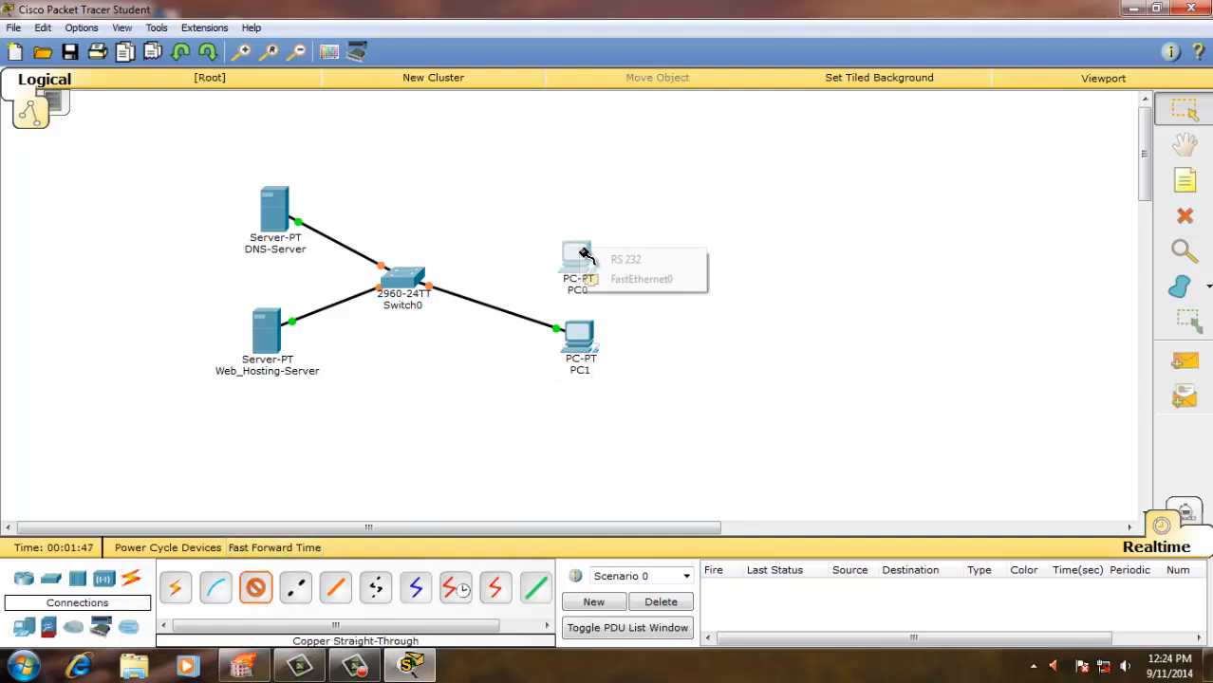
pyautogui.click(596, 278)
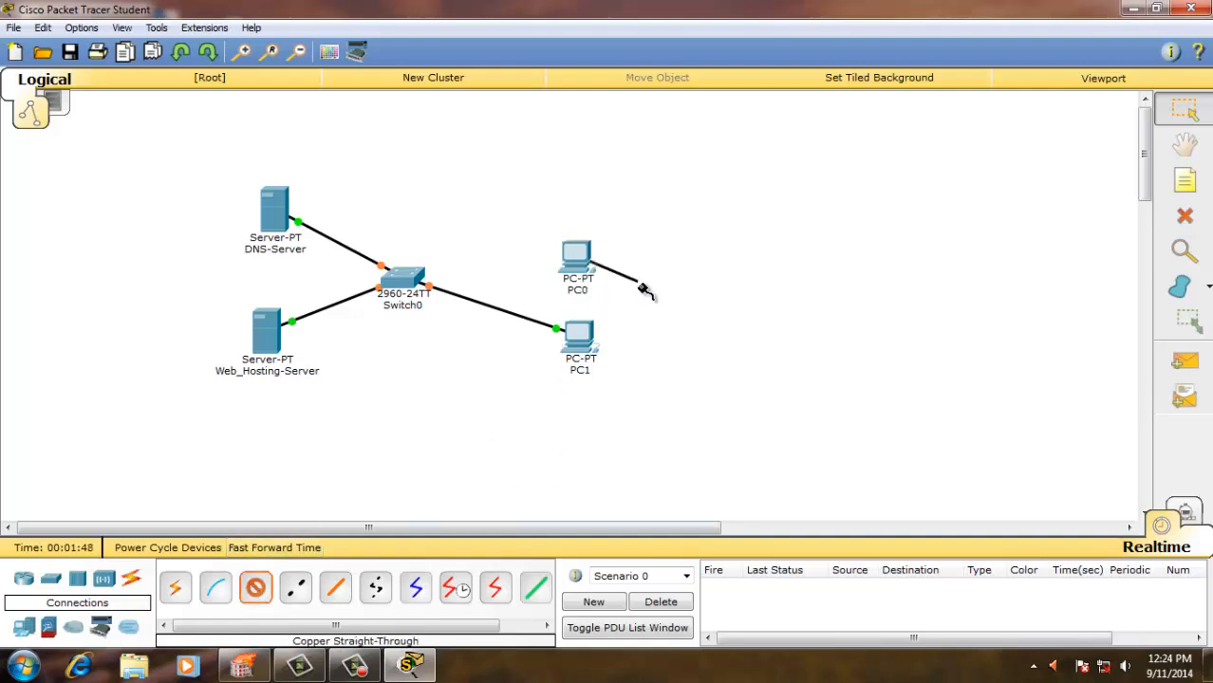
pyautogui.click(416, 285)
pyautogui.click(503, 34)
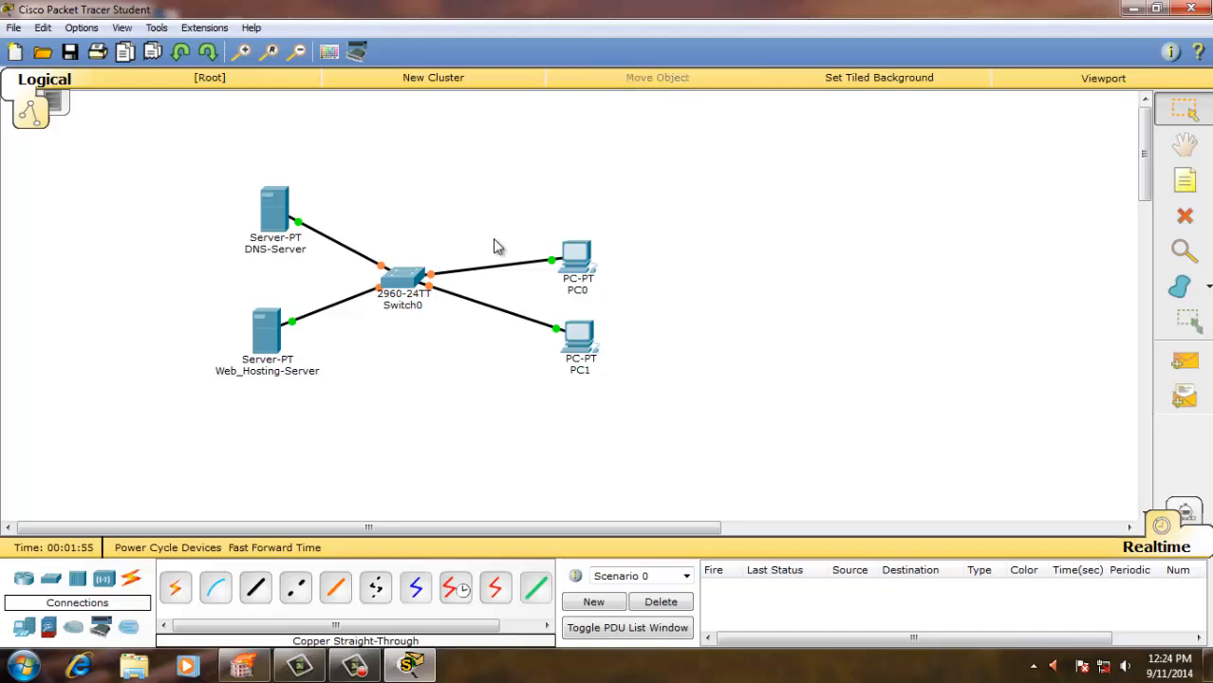
# Switch to Nero Express, dismiss the finished burn and close the Nero windows.
pyautogui.click(244, 668)
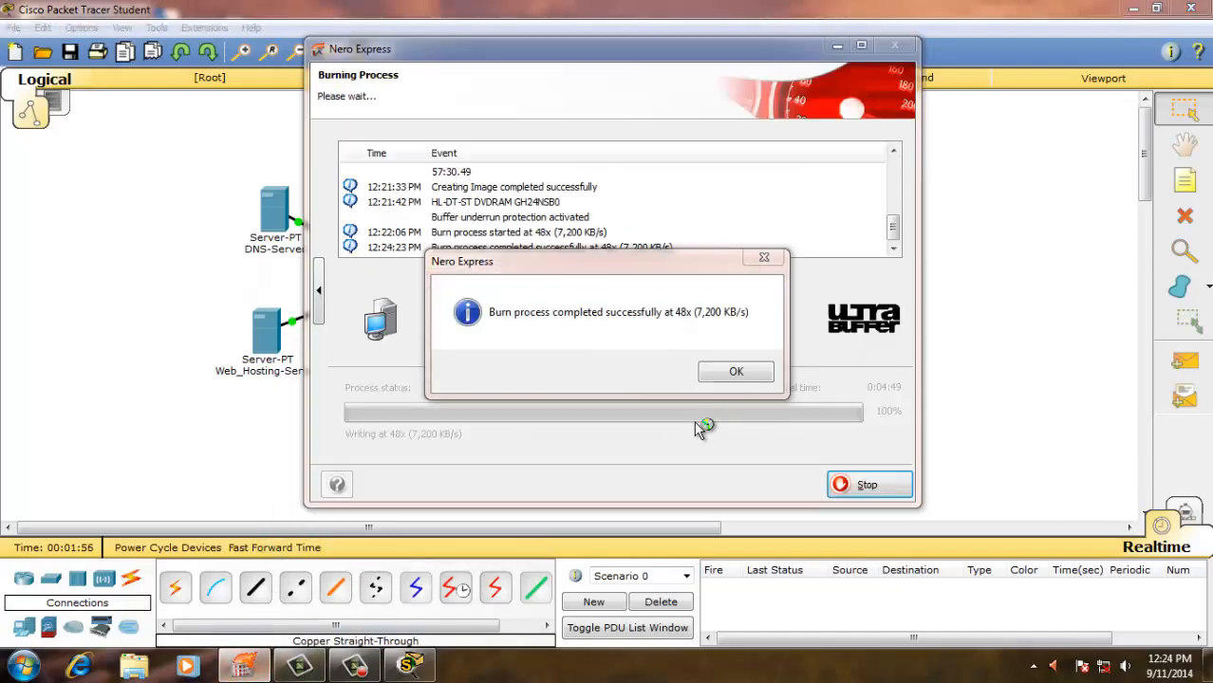
pyautogui.click(716, 372)
pyautogui.click(882, 485)
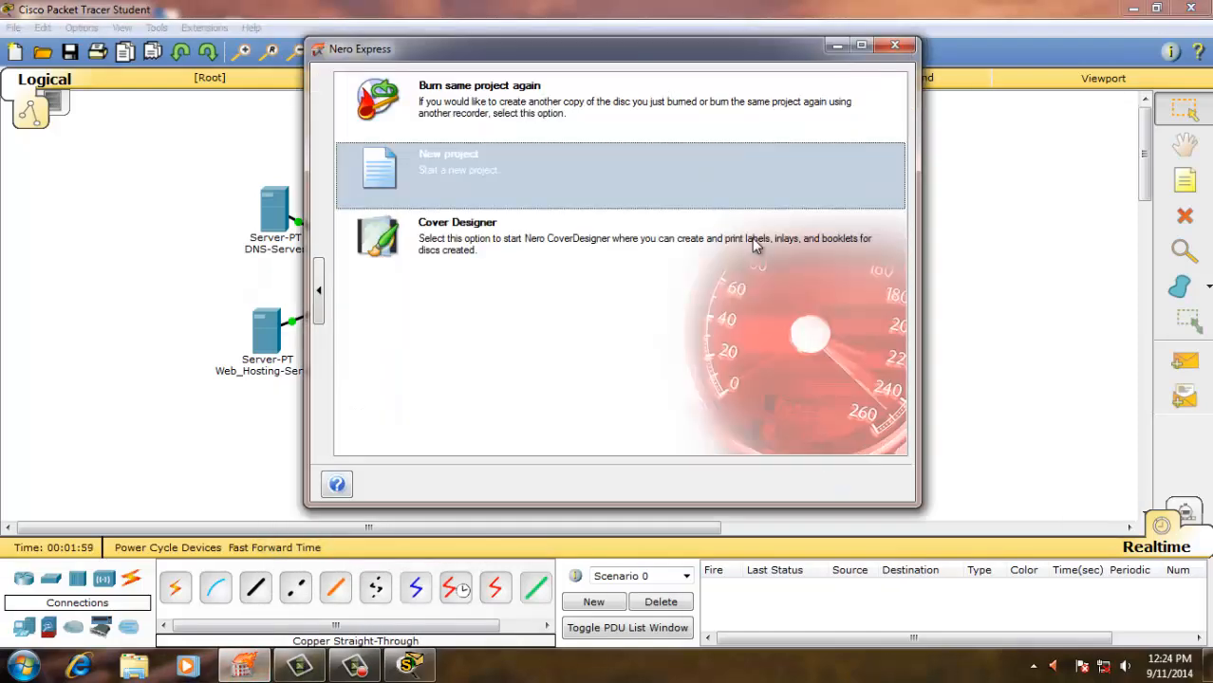
pyautogui.click(894, 45)
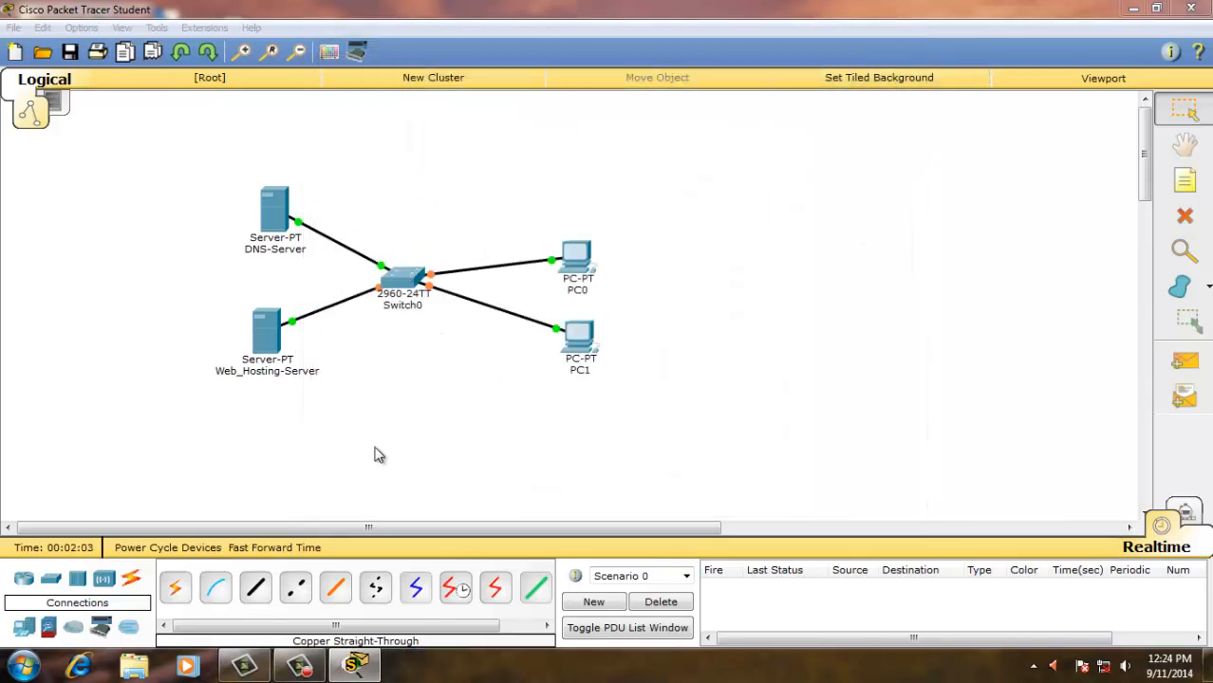
pyautogui.click(707, 297)
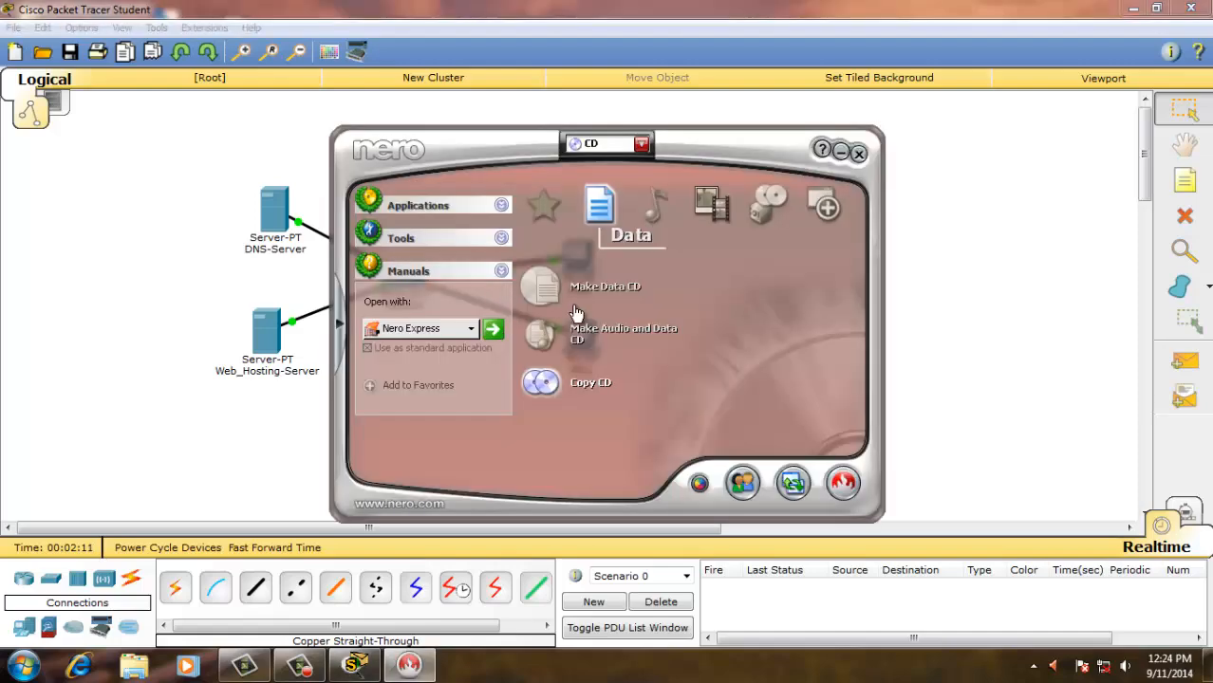
pyautogui.click(860, 155)
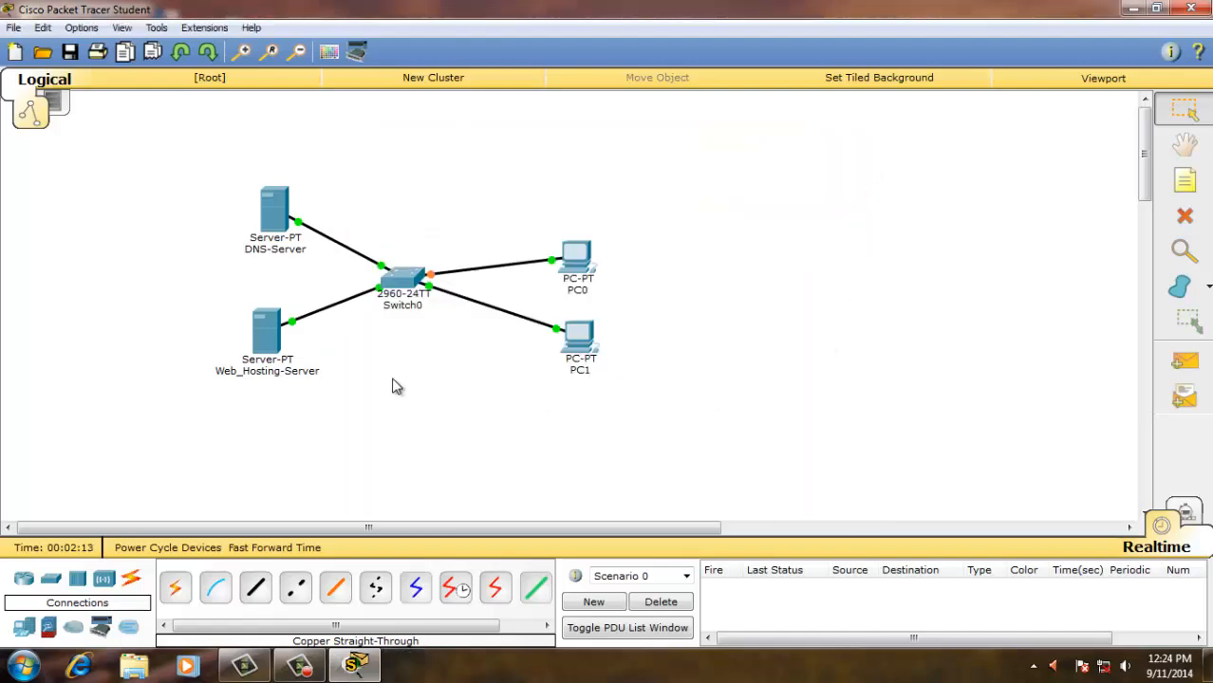
# Turn on the DNS service on DNS-Server.
pyautogui.click(276, 201)
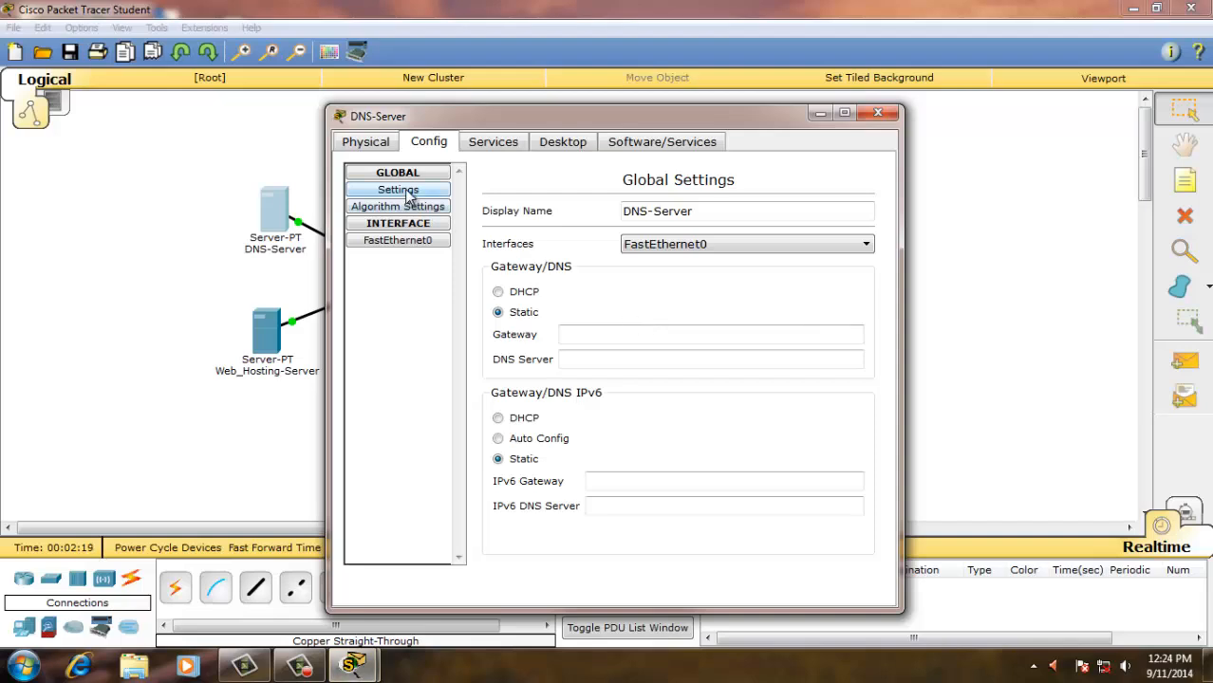
pyautogui.click(489, 145)
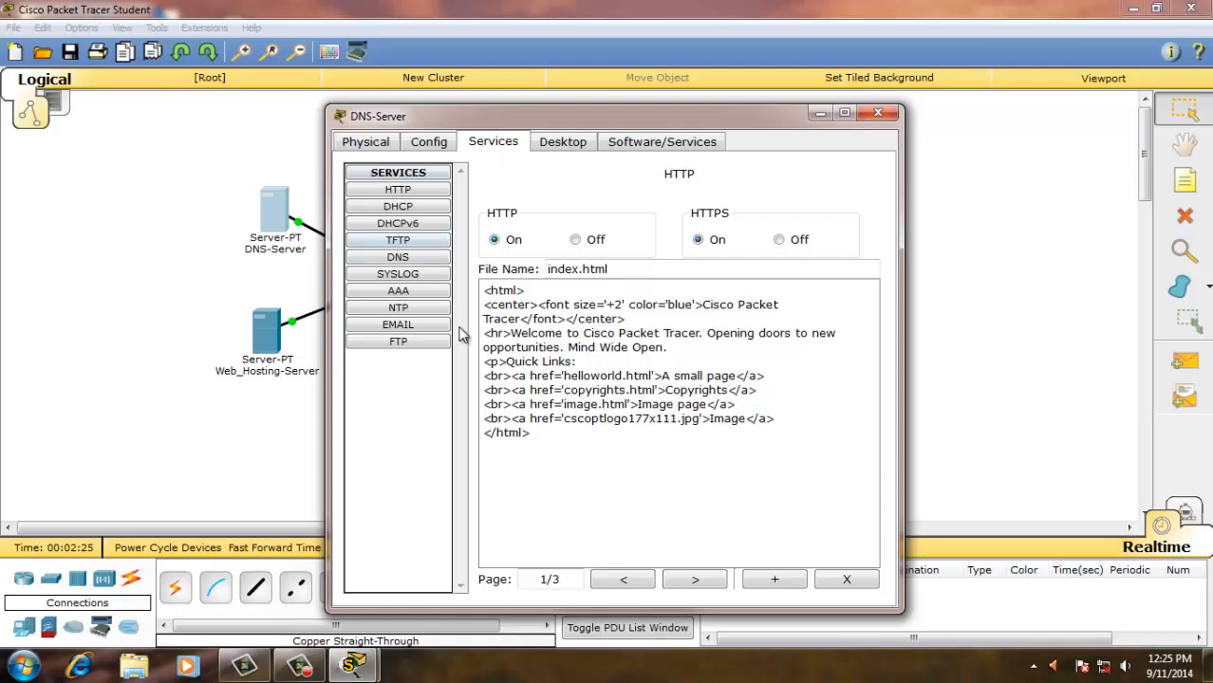
pyautogui.click(433, 261)
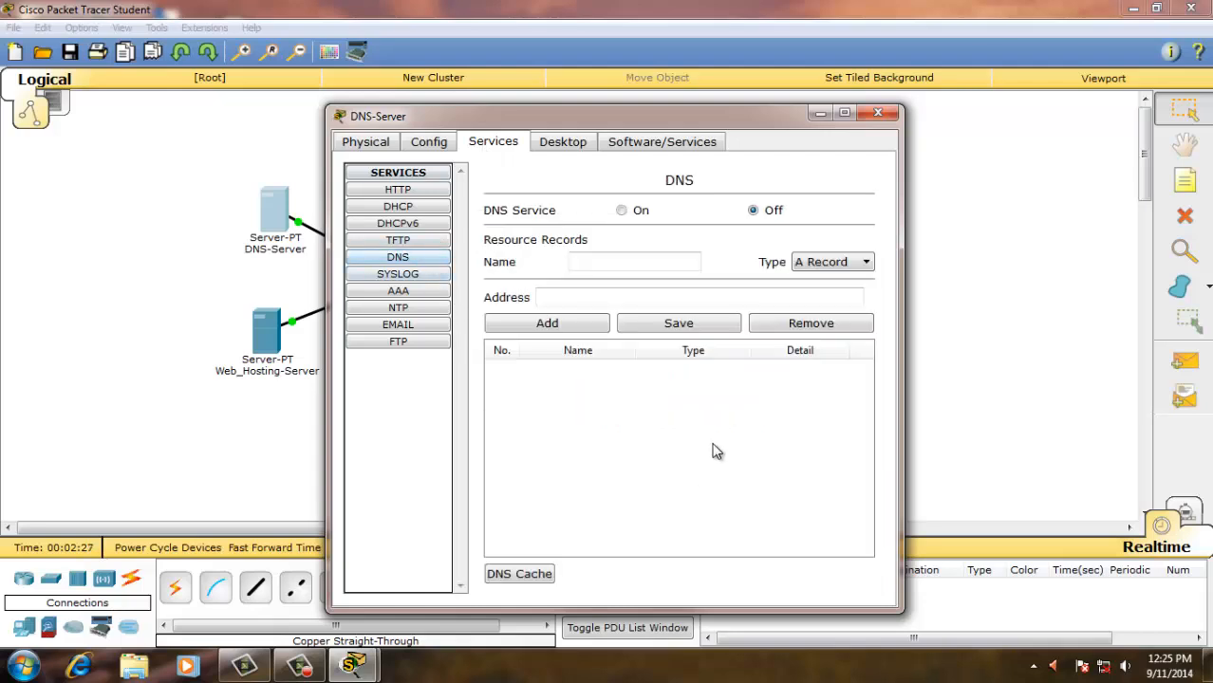
pyautogui.click(624, 210)
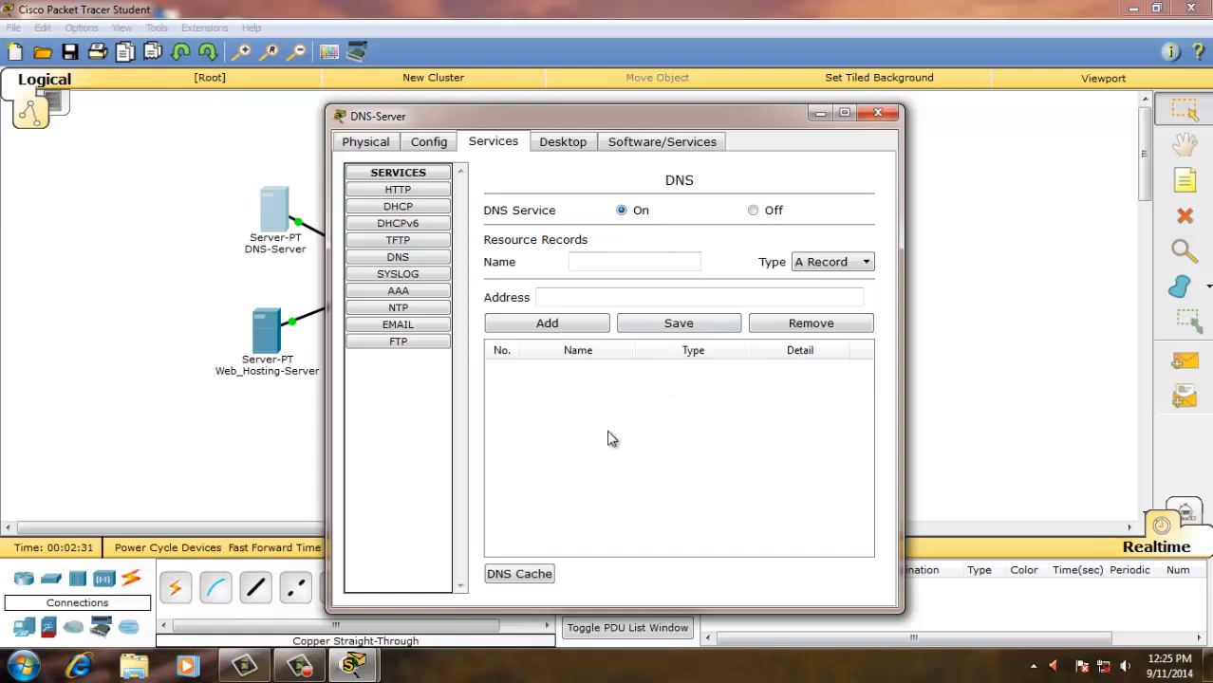
pyautogui.click(612, 269)
pyautogui.write('ctech.com')
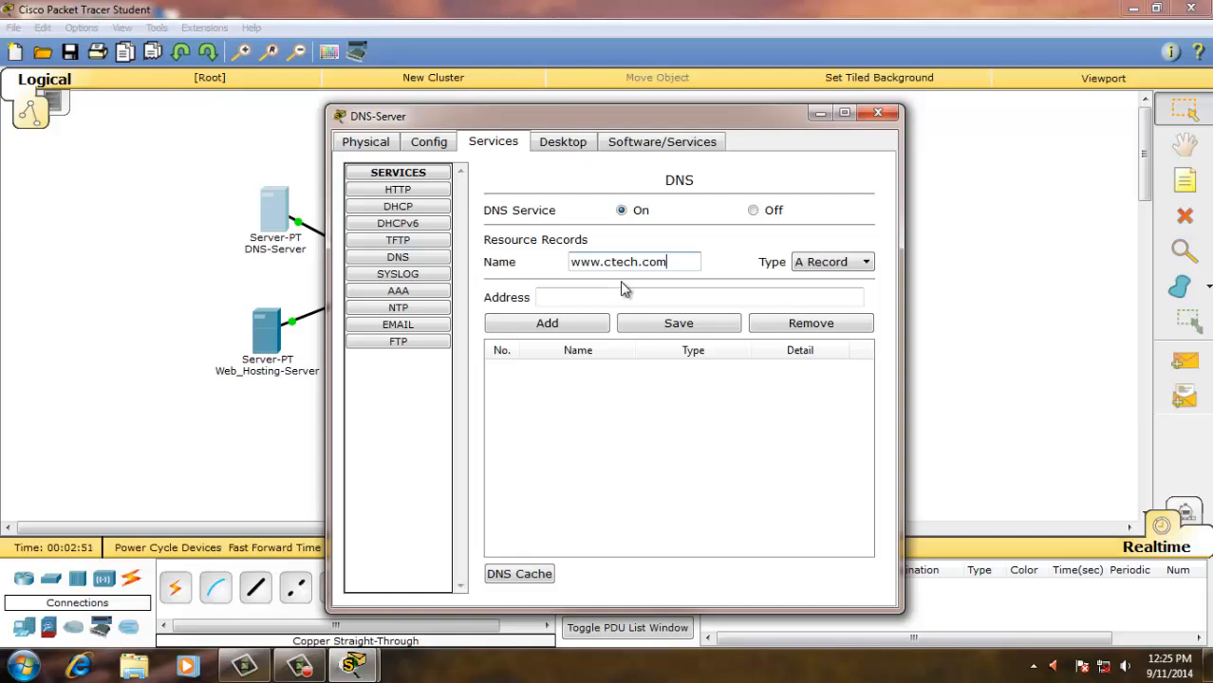
pyautogui.click(601, 298)
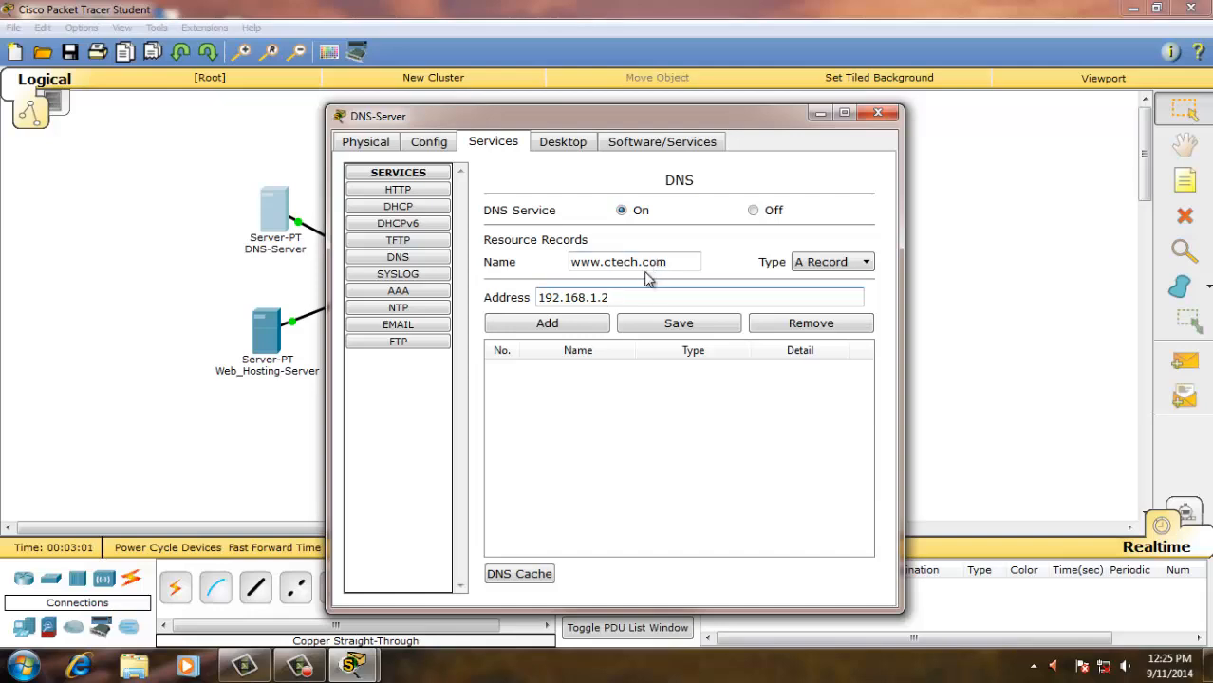
pyautogui.click(577, 327)
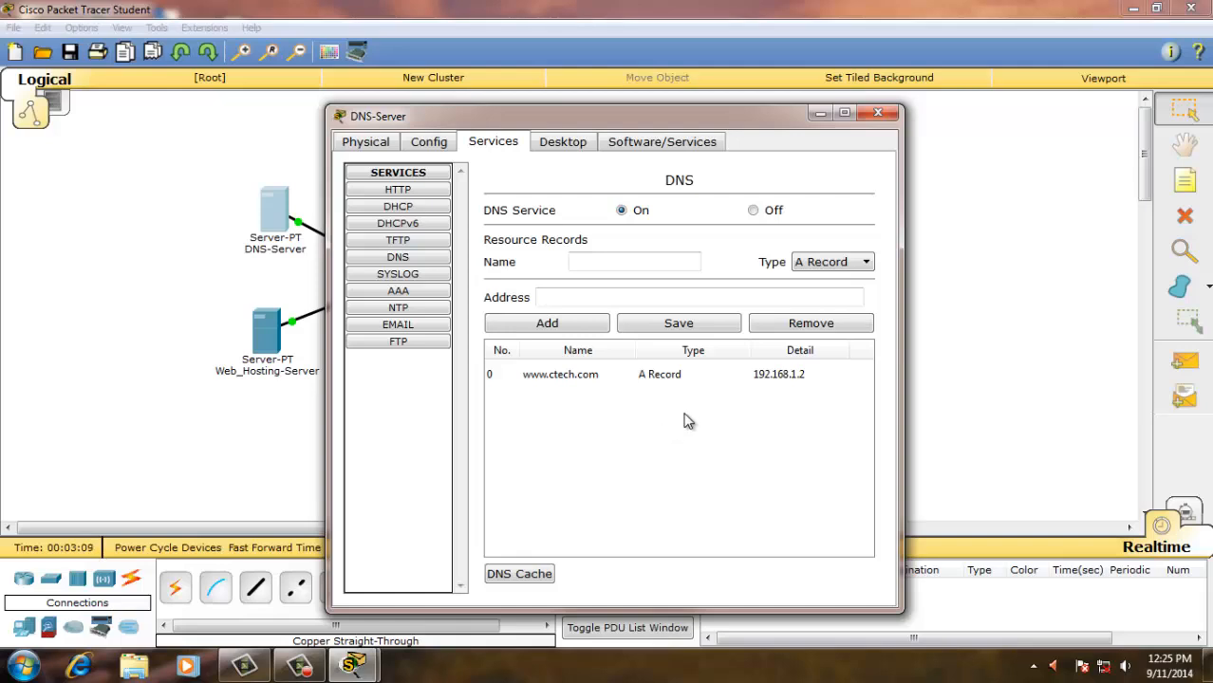
pyautogui.click(601, 297)
# Give DNS-Server's FastEthernet0 interface the static IP address 192.168.1.1 and subnet mask 255.255.255.0.
pyautogui.click(428, 142)
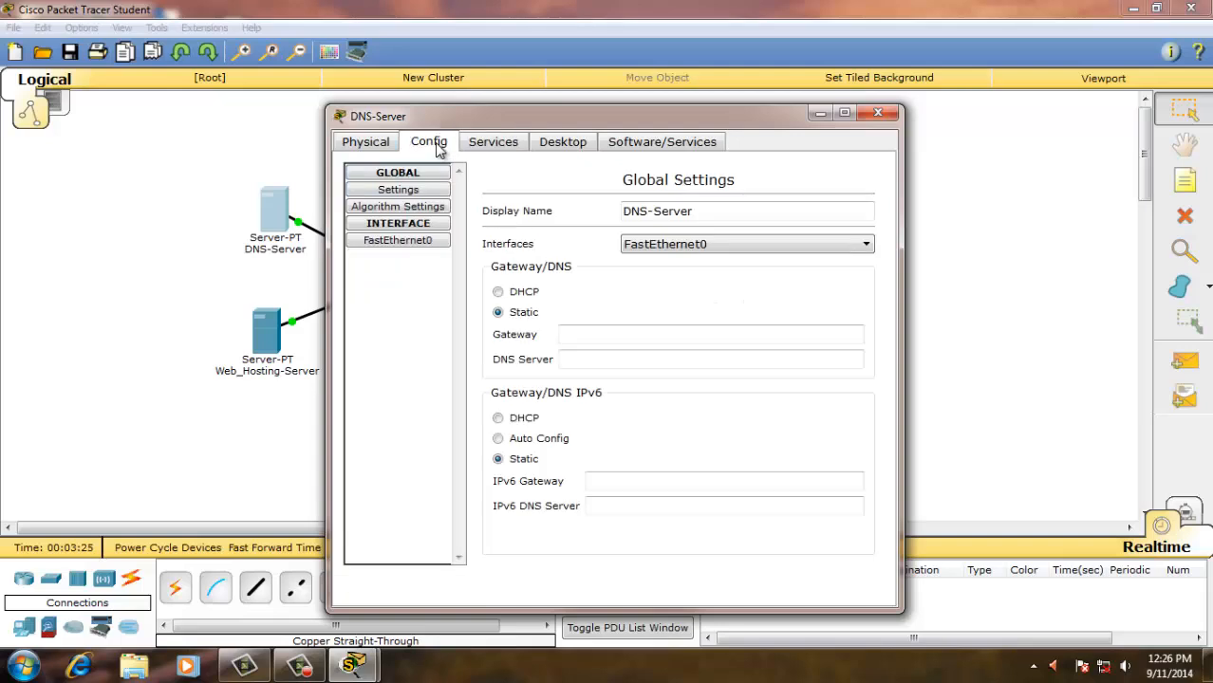
pyautogui.click(425, 241)
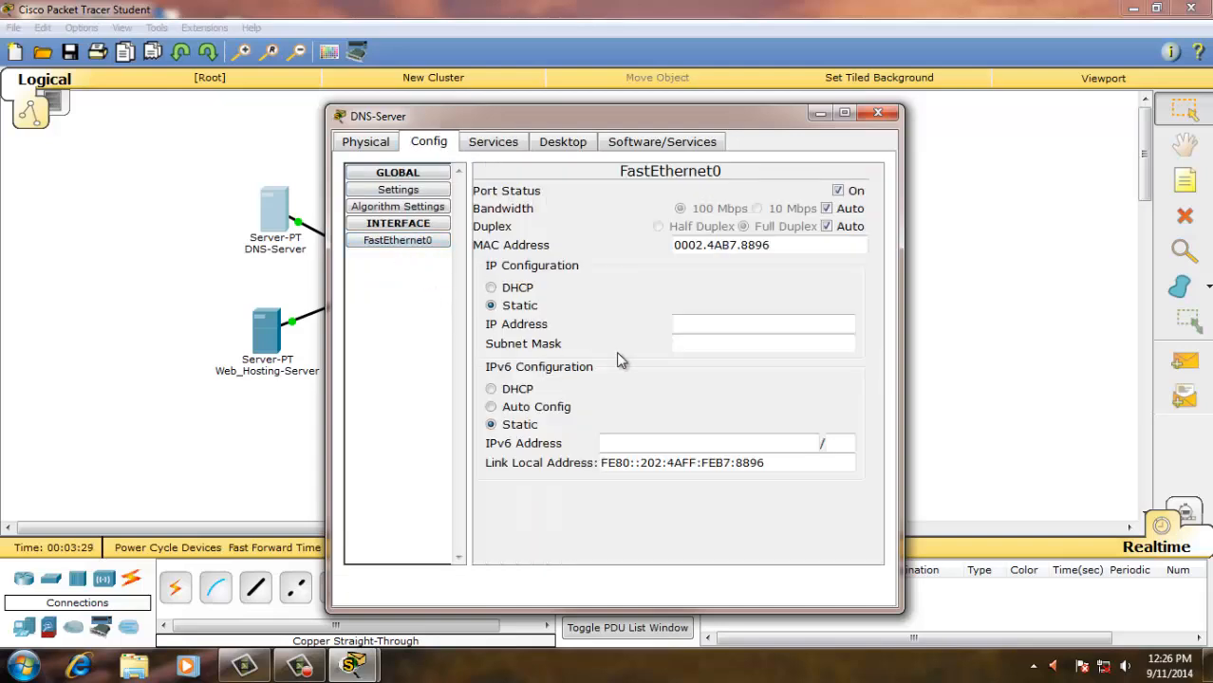
pyautogui.click(708, 327)
pyautogui.write('192.1')
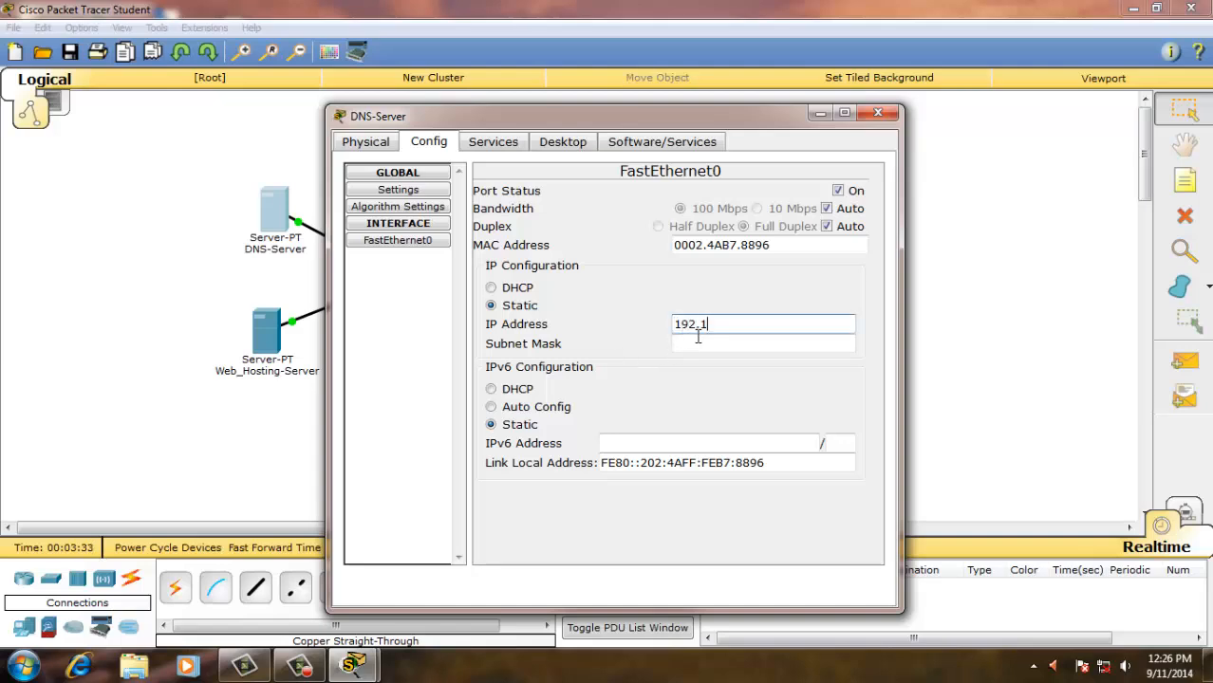
pyautogui.write('68.1.1')
pyautogui.click(698, 342)
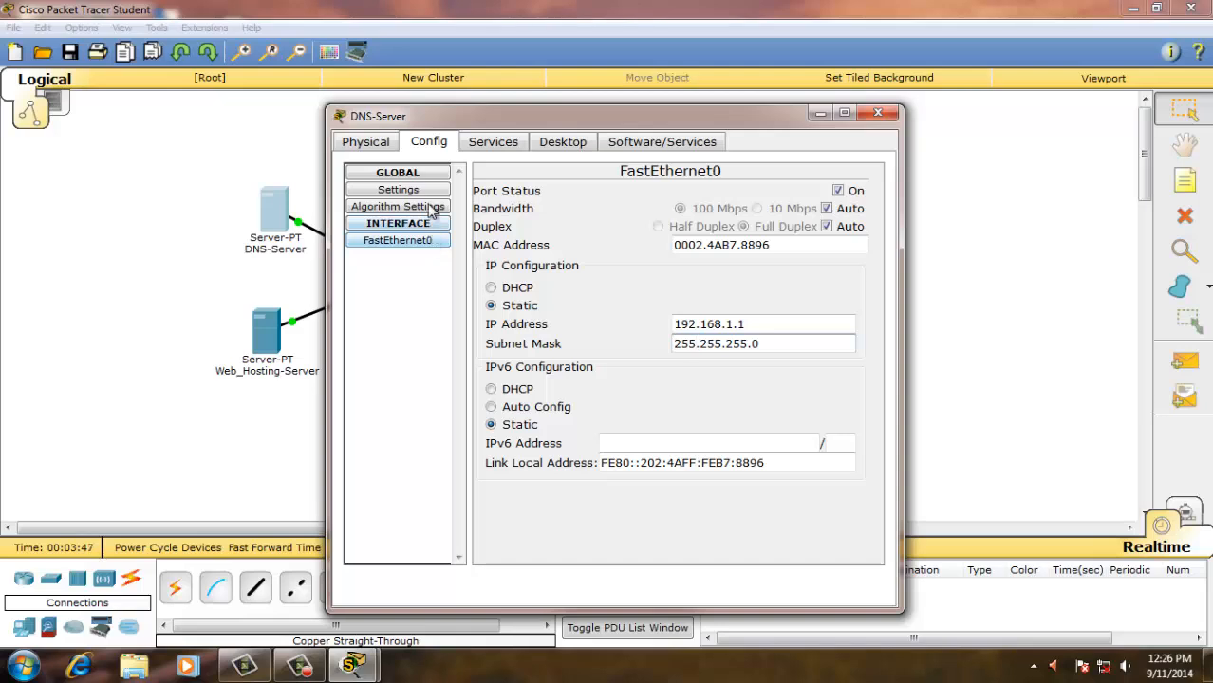
pyautogui.click(483, 148)
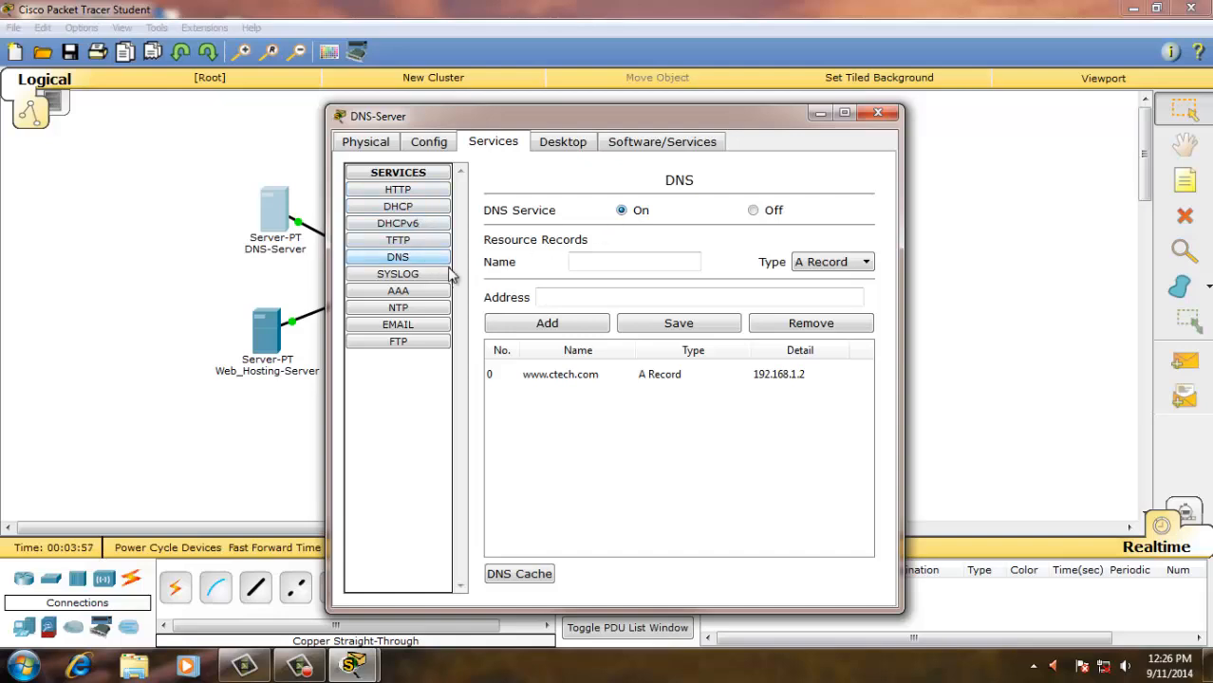
pyautogui.click(426, 144)
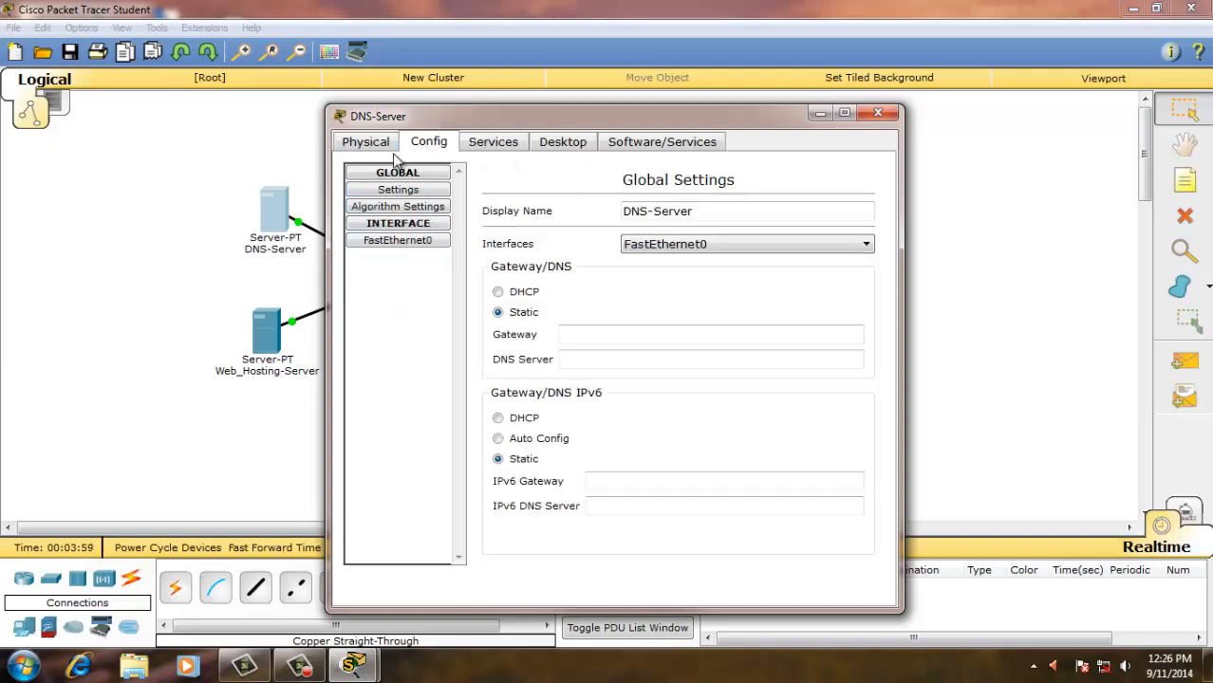
pyautogui.click(378, 144)
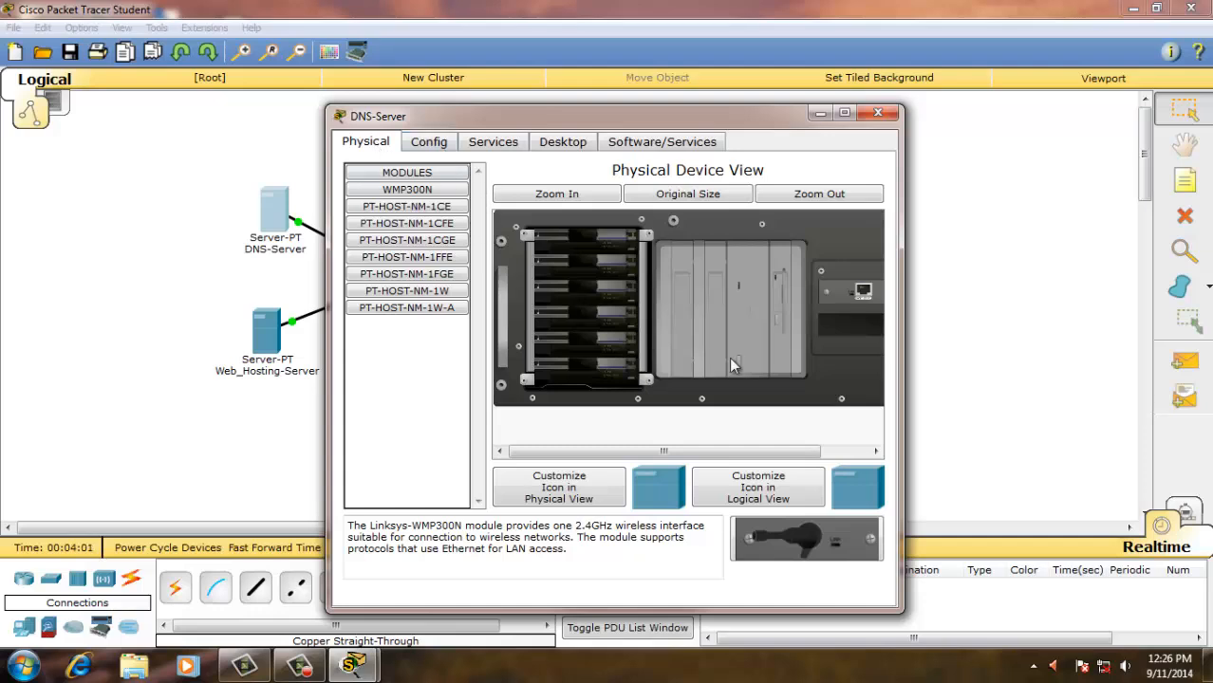
# Set the DNS server address in DNS-Server's global settings to 192.168.1.1.
pyautogui.click(437, 148)
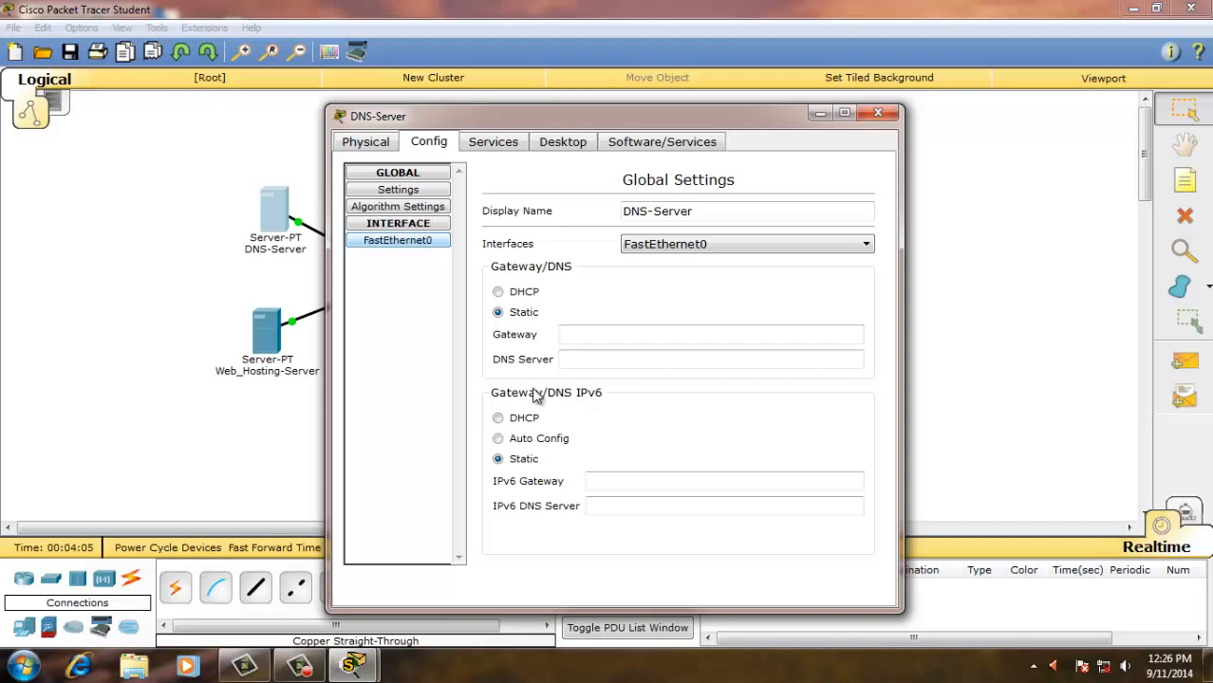
pyautogui.click(574, 358)
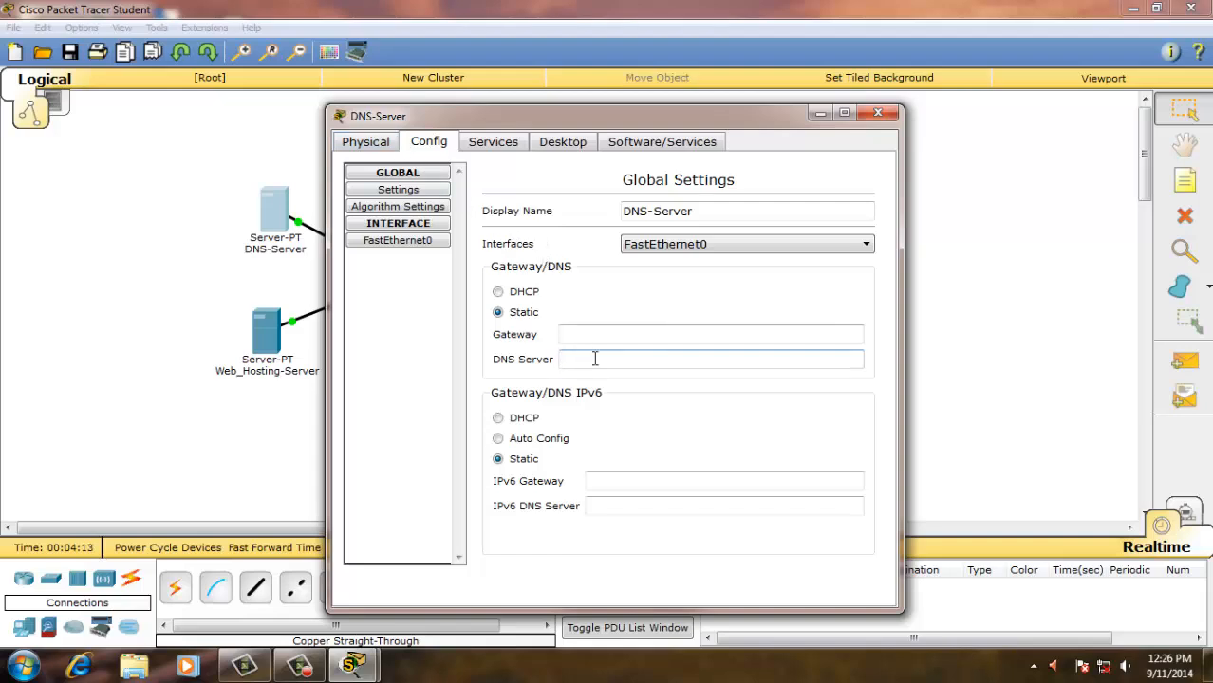
pyautogui.write('192.168.')
pyautogui.write('1.01')
pyautogui.press('BackSpace')
pyautogui.press('BackSpace')
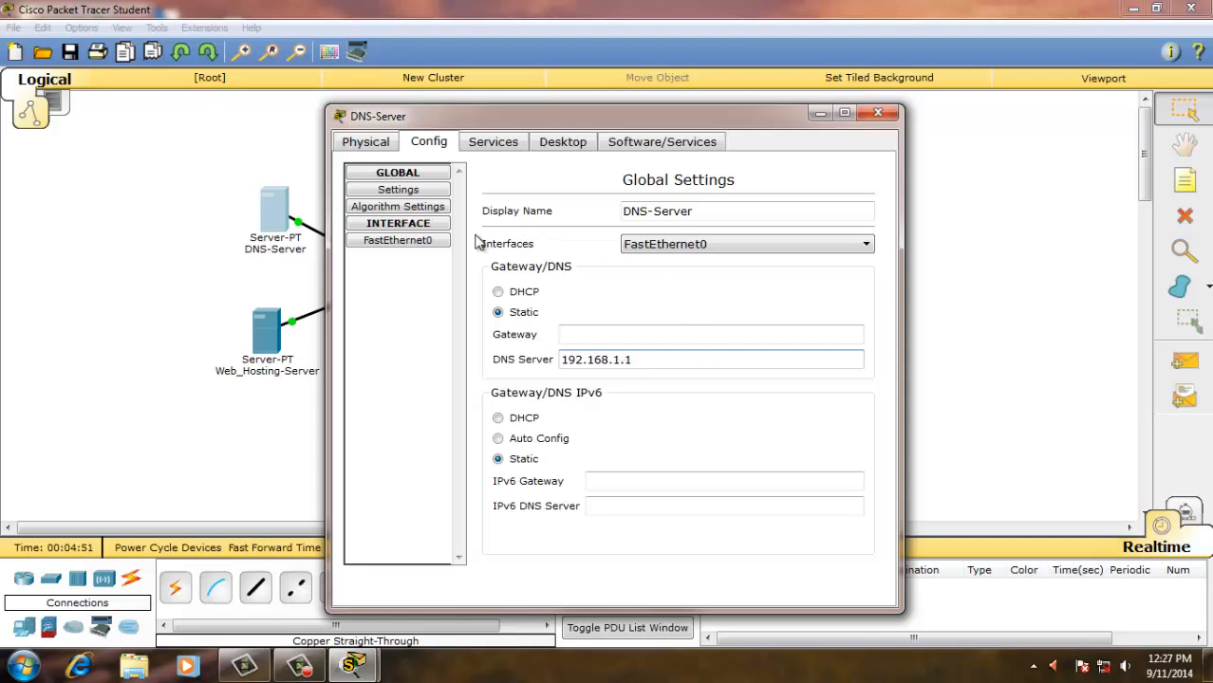
# Review DNS-Server's FastEthernet0 addressing and its DNS record, and close the device's window.
pyautogui.click(427, 244)
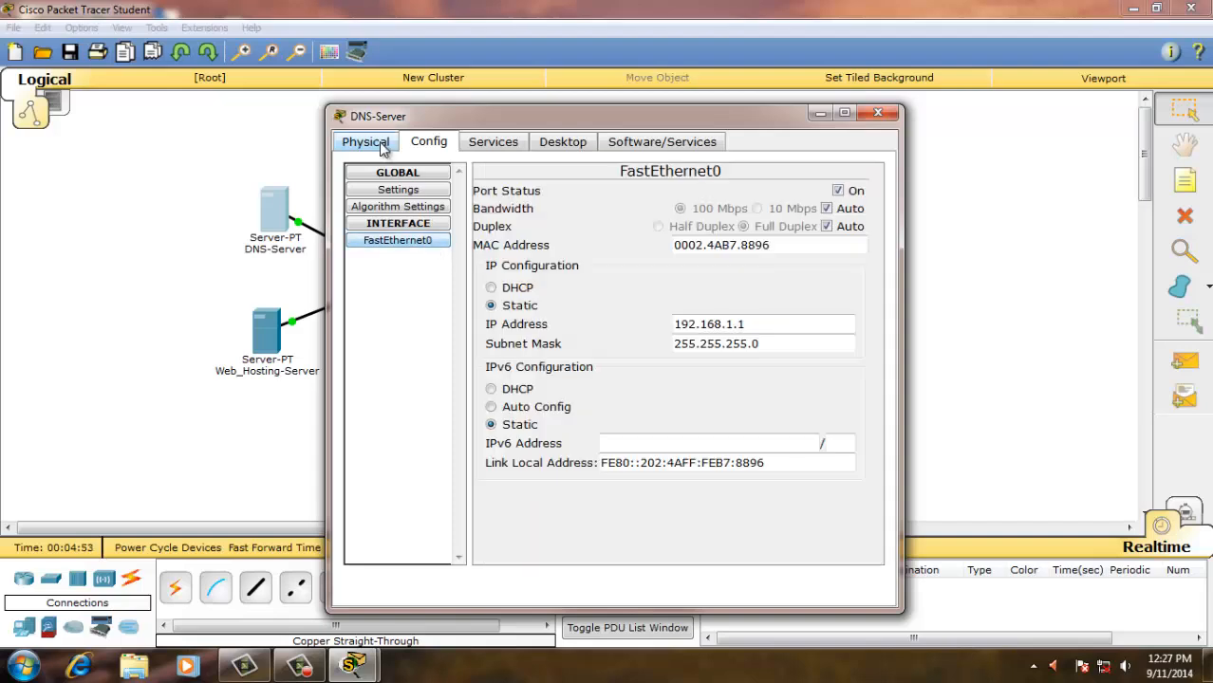
pyautogui.click(772, 325)
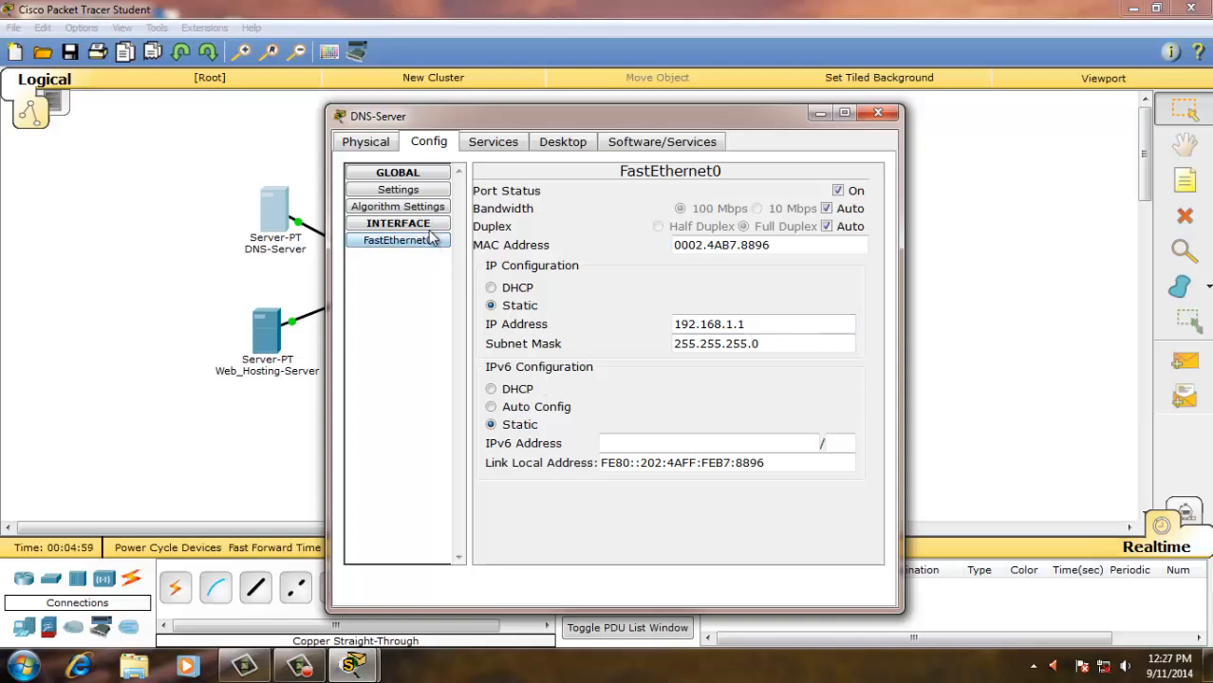
pyautogui.click(486, 142)
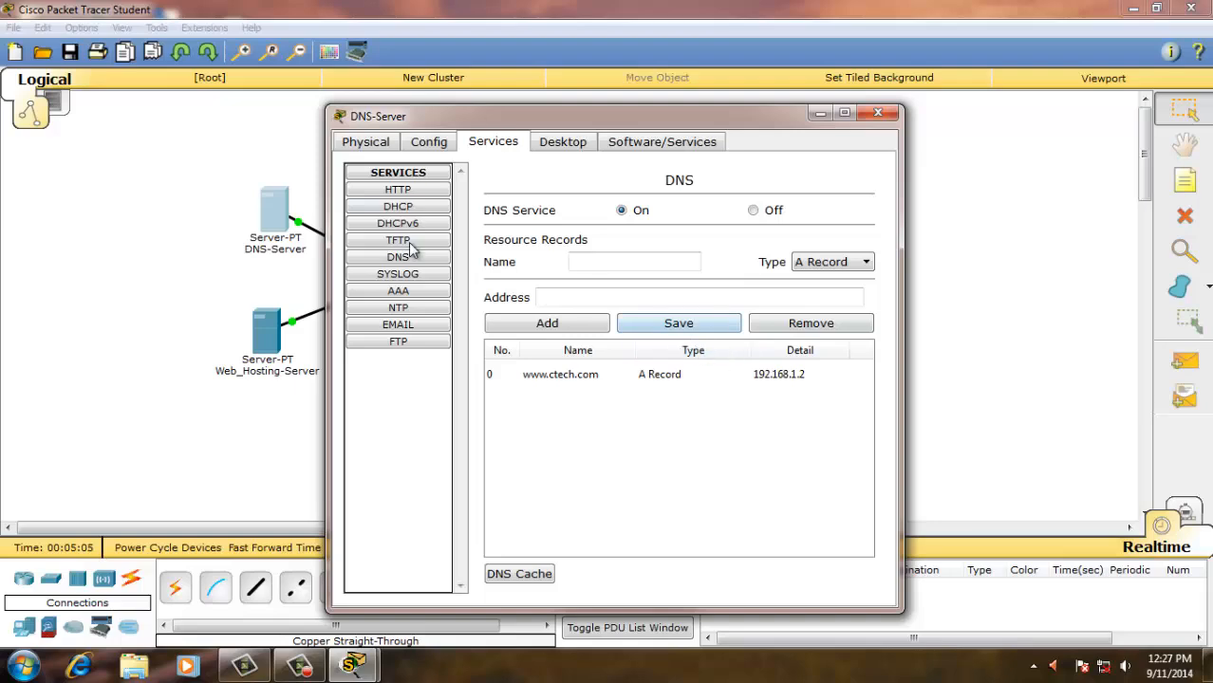
pyautogui.click(562, 142)
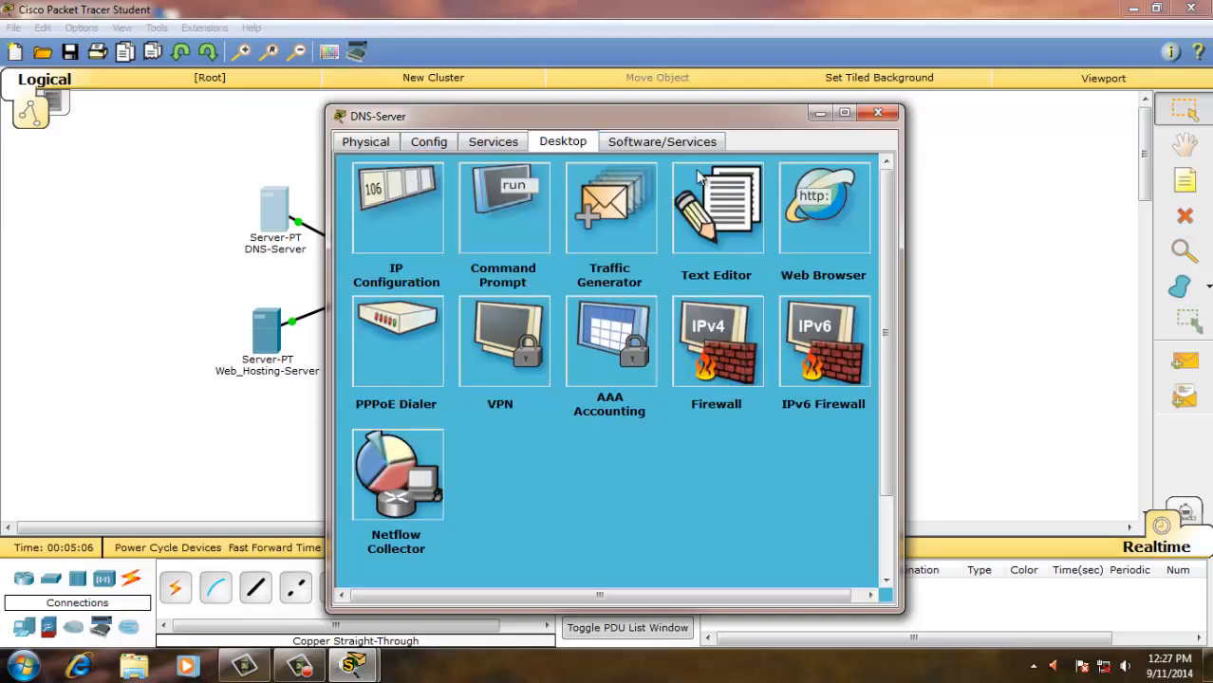
pyautogui.click(878, 114)
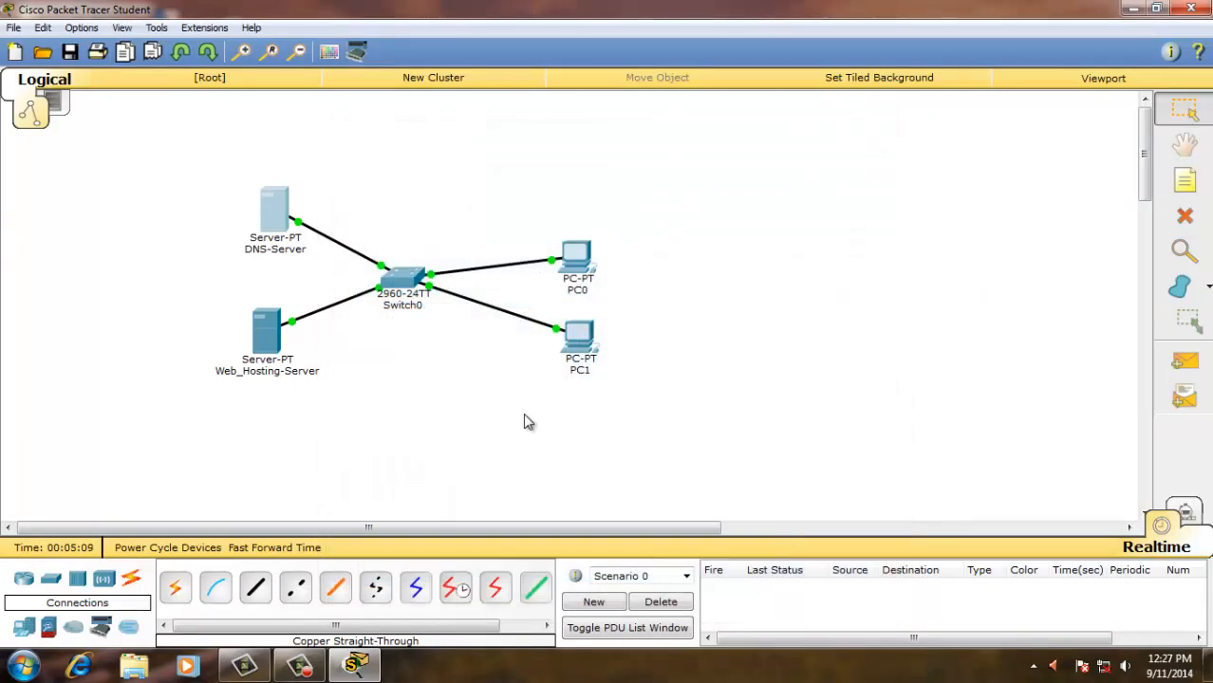
# Give Web_Hosting-Server's FastEthernet0 interface the static IP address 192.168.1.2 and subnet mask 255.255.255.0.
pyautogui.click(269, 332)
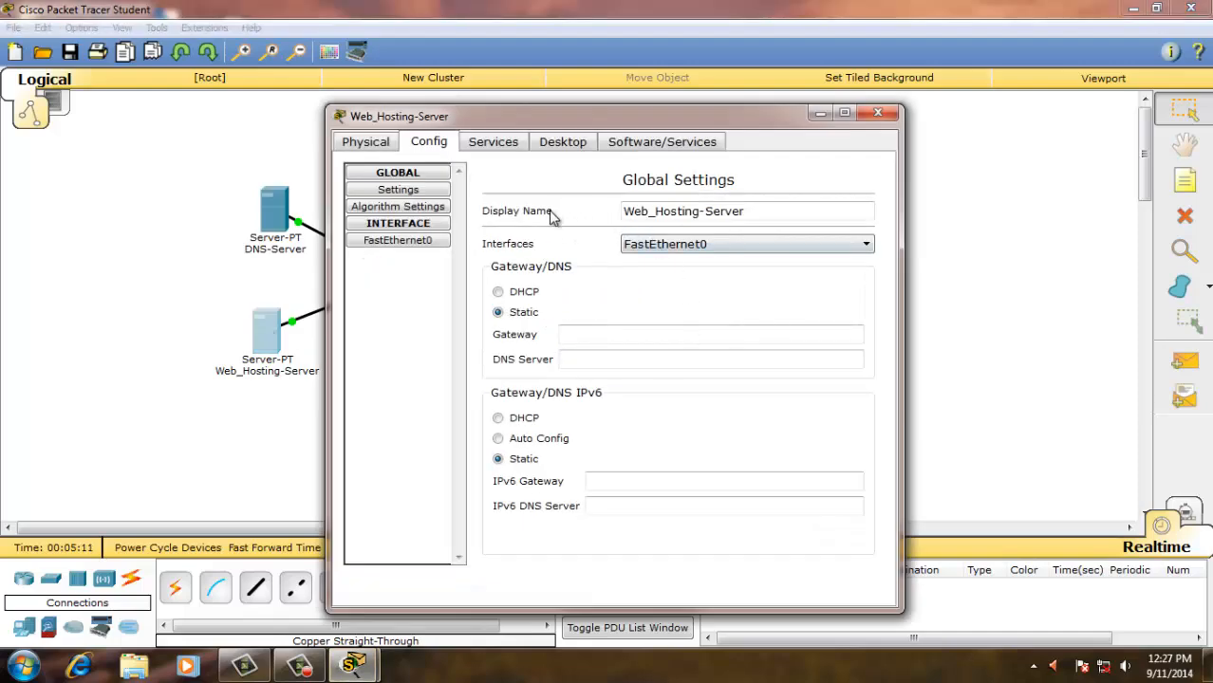
pyautogui.click(745, 215)
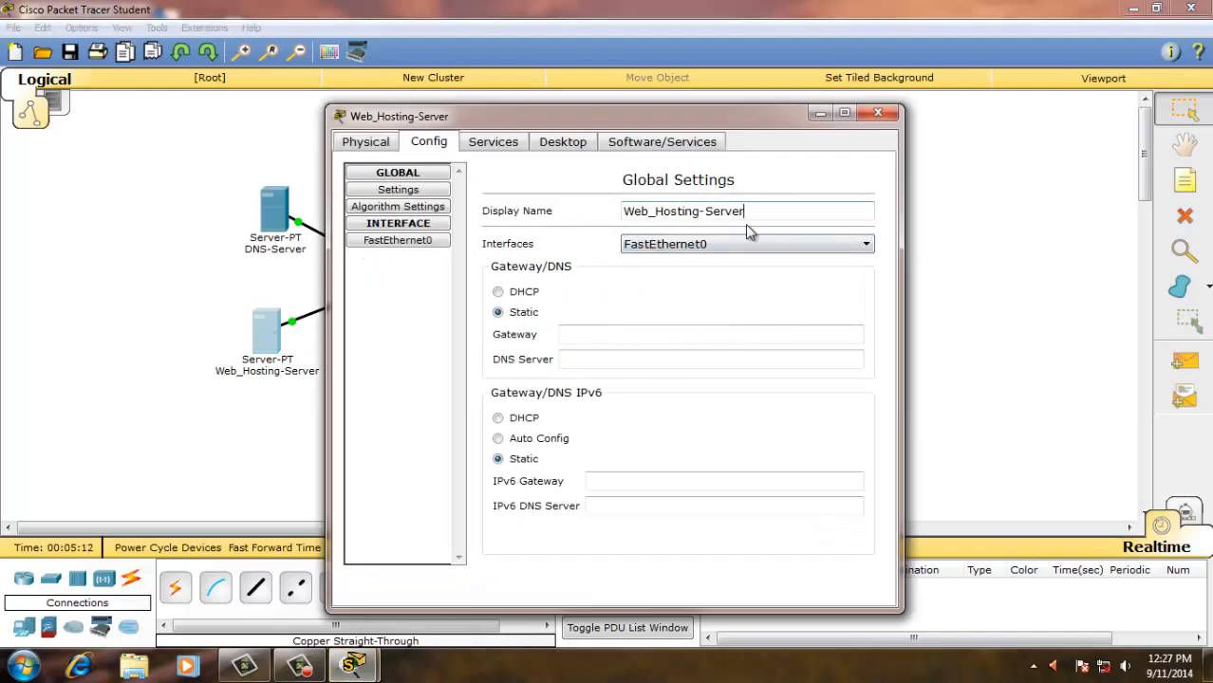
pyautogui.click(423, 245)
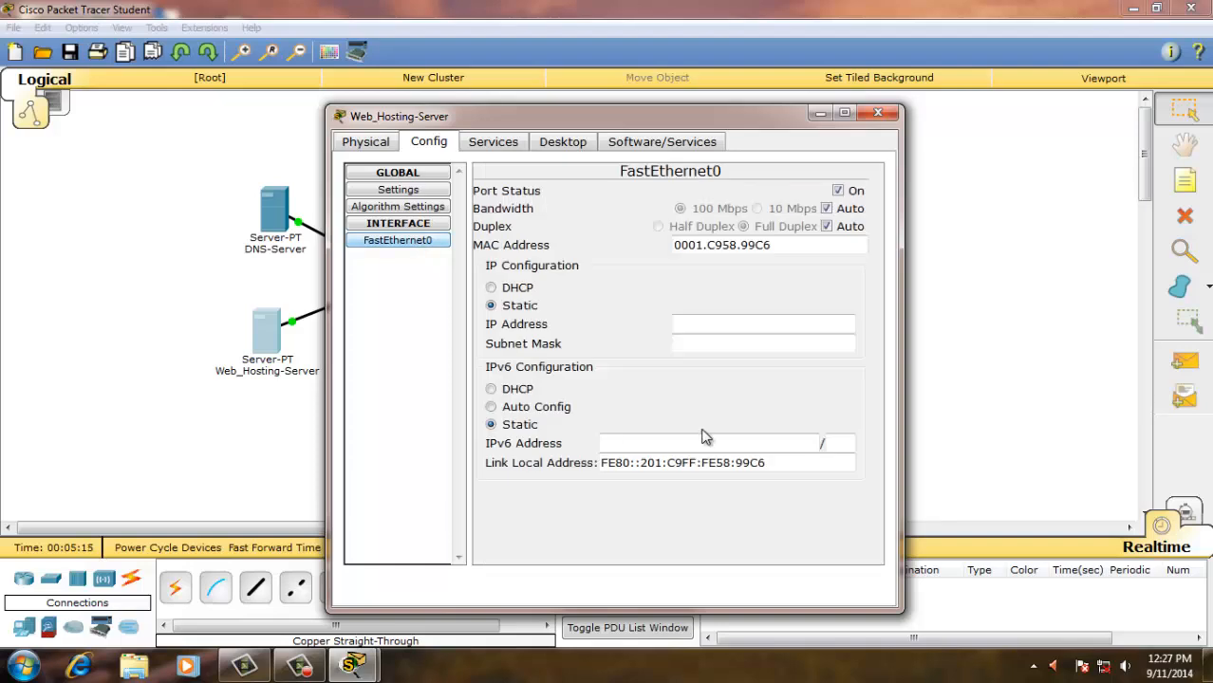
pyautogui.click(697, 324)
pyautogui.write('192.168.1.2')
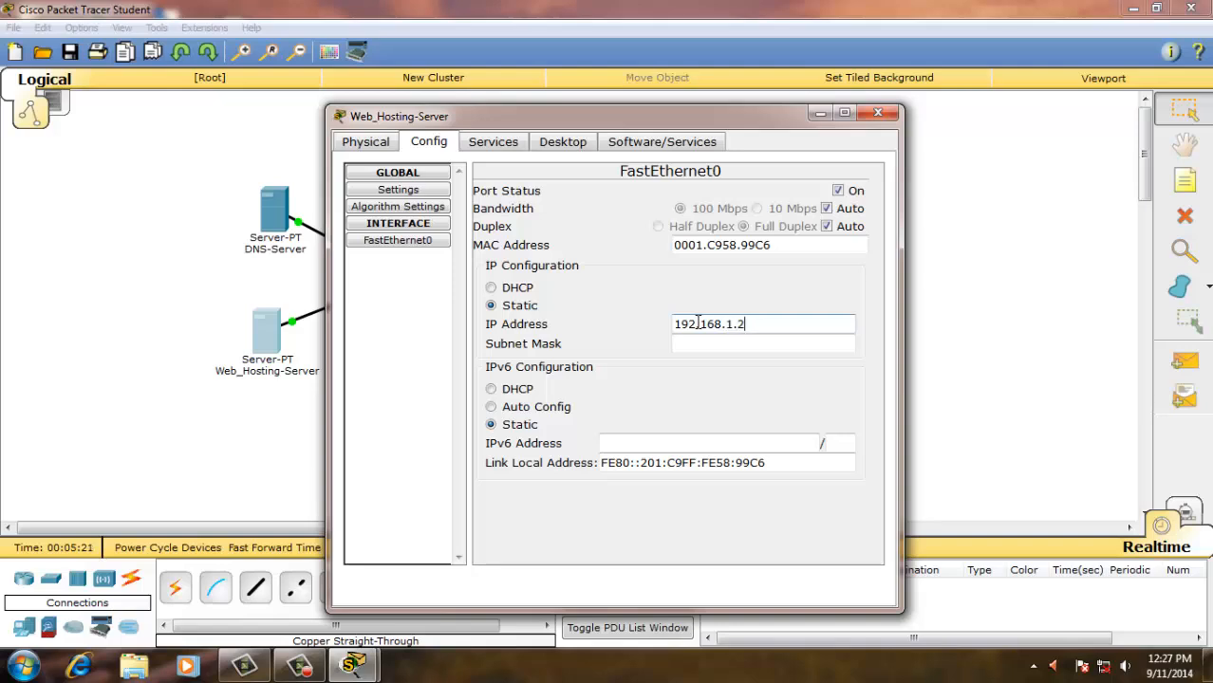
pyautogui.click(712, 342)
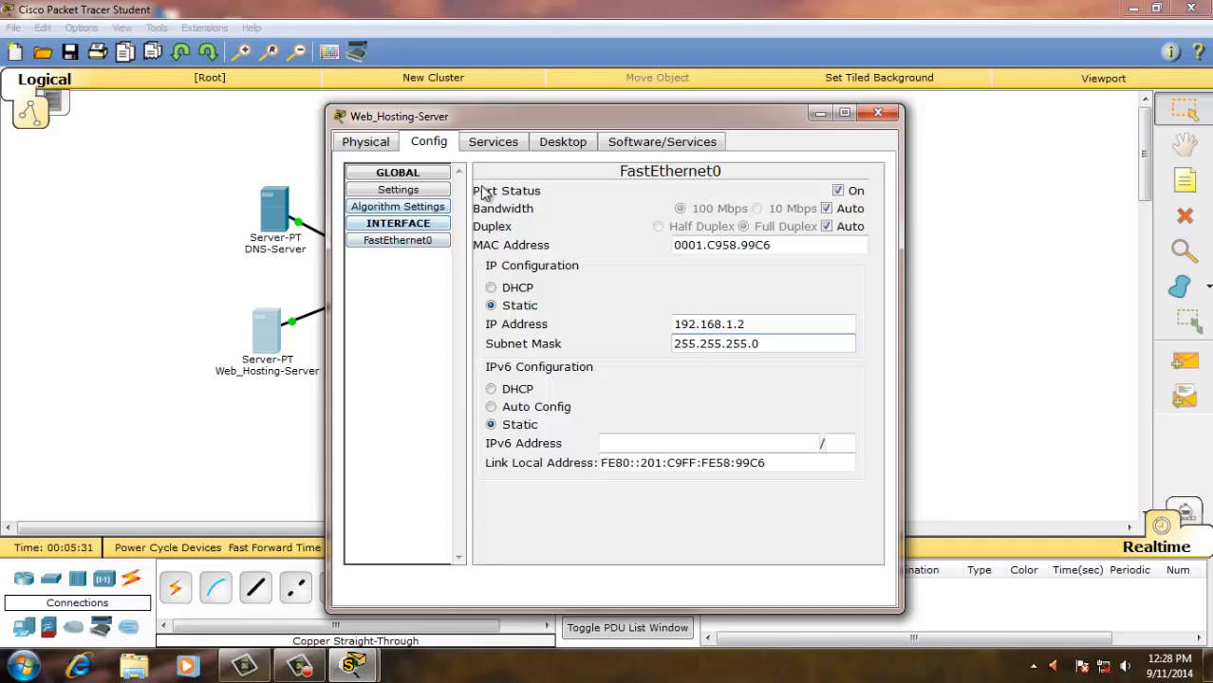
# Replace the heading text in index.html of Web_Hosting-Server's HTTP service with "Welcome to C-Tech".
pyautogui.click(495, 149)
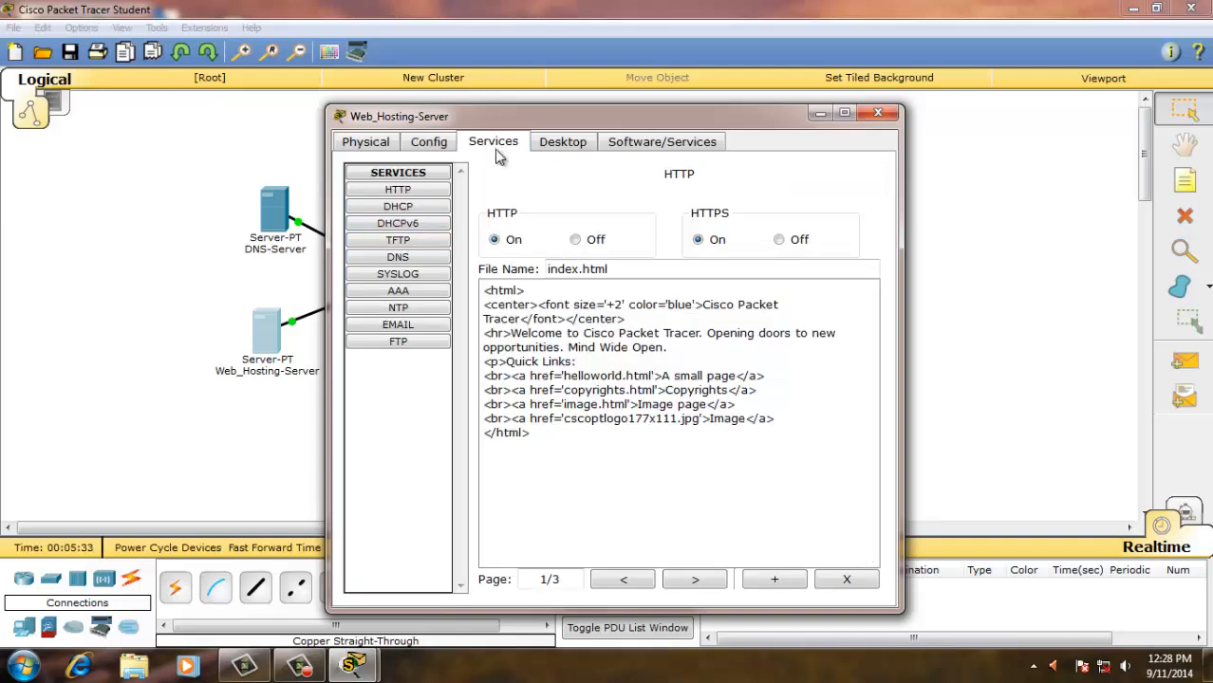
pyautogui.click(398, 195)
pyautogui.moveTo(702, 304); pyautogui.dragTo(522, 320)
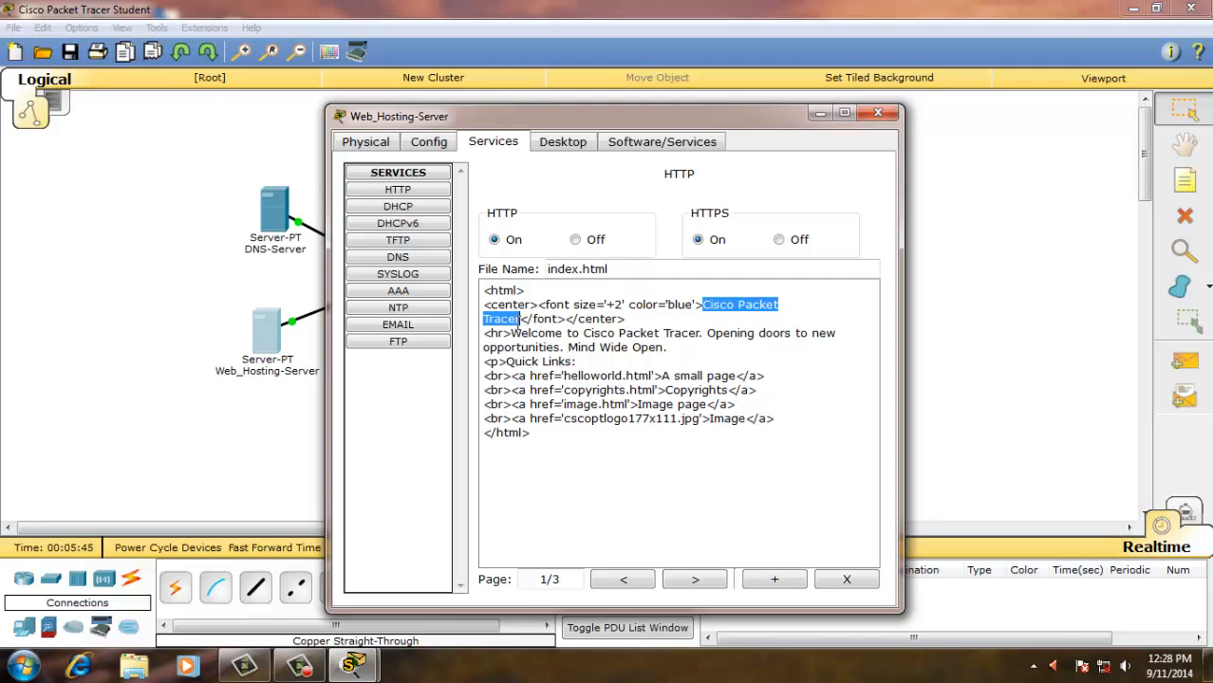
pyautogui.write('Welcom')
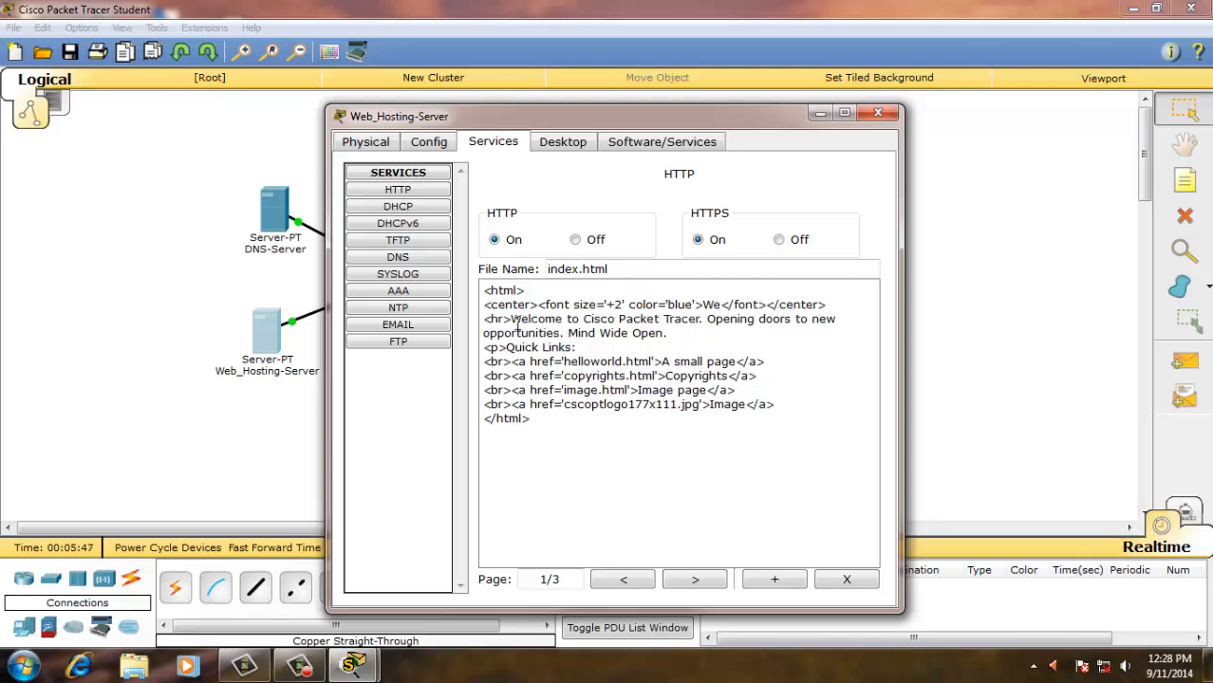
pyautogui.write('e ')
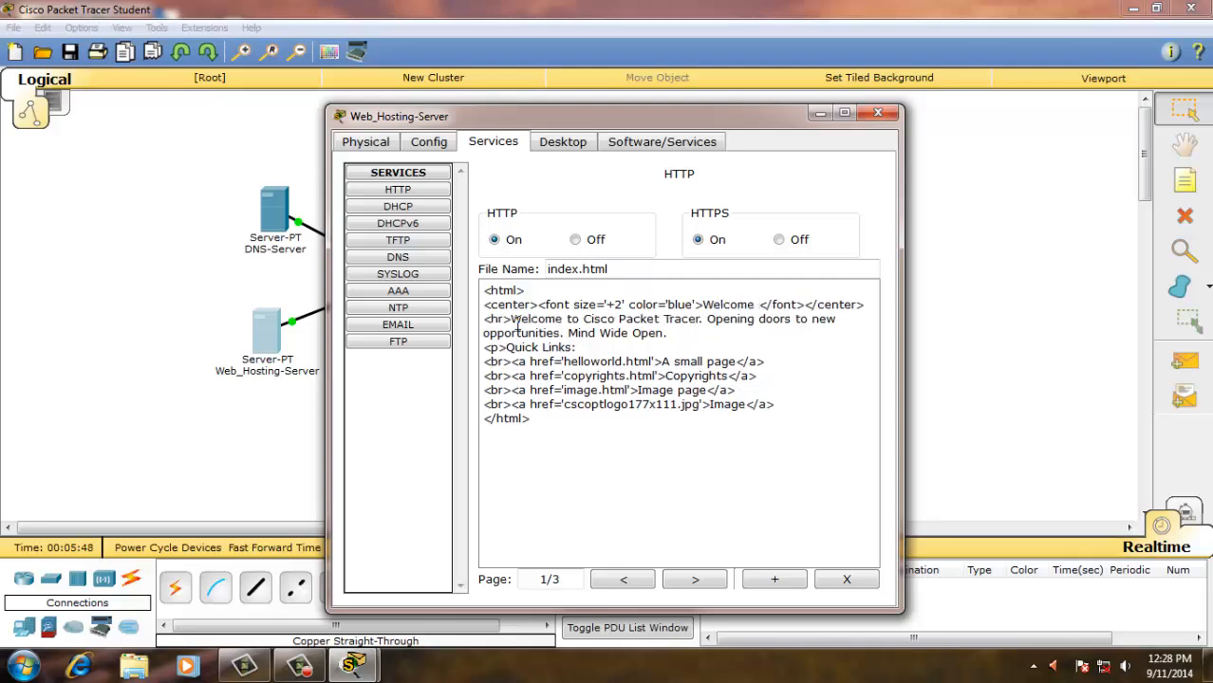
pyautogui.write('to C-')
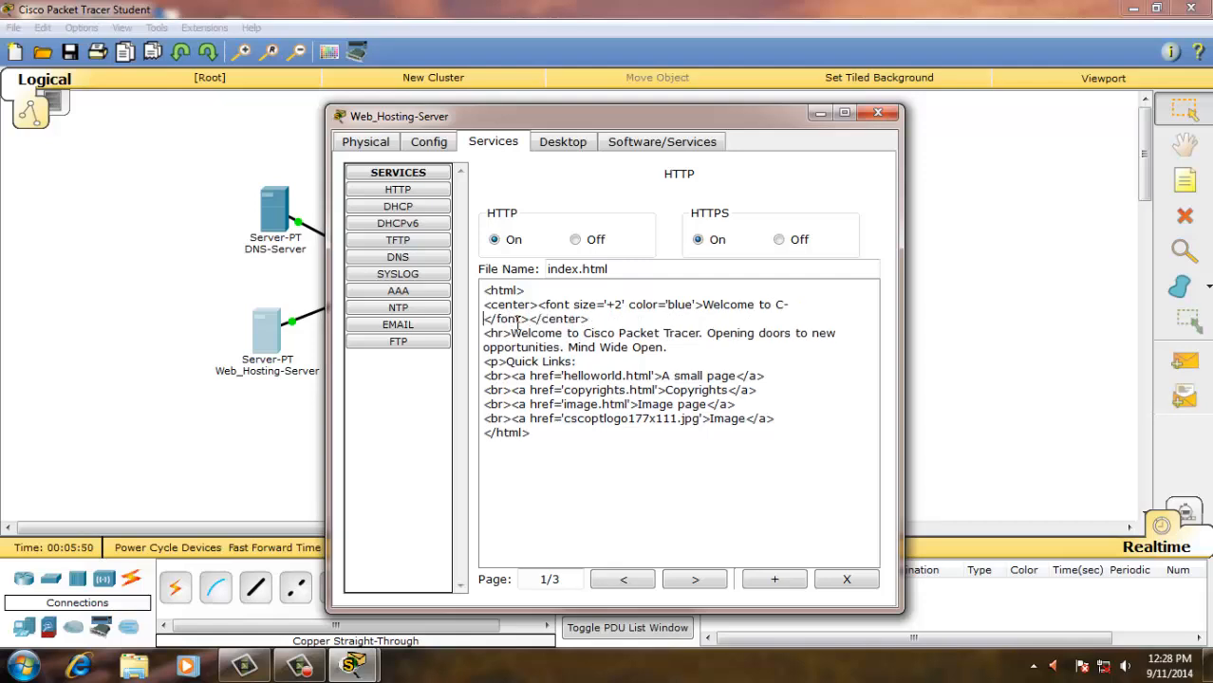
pyautogui.write('Tech')
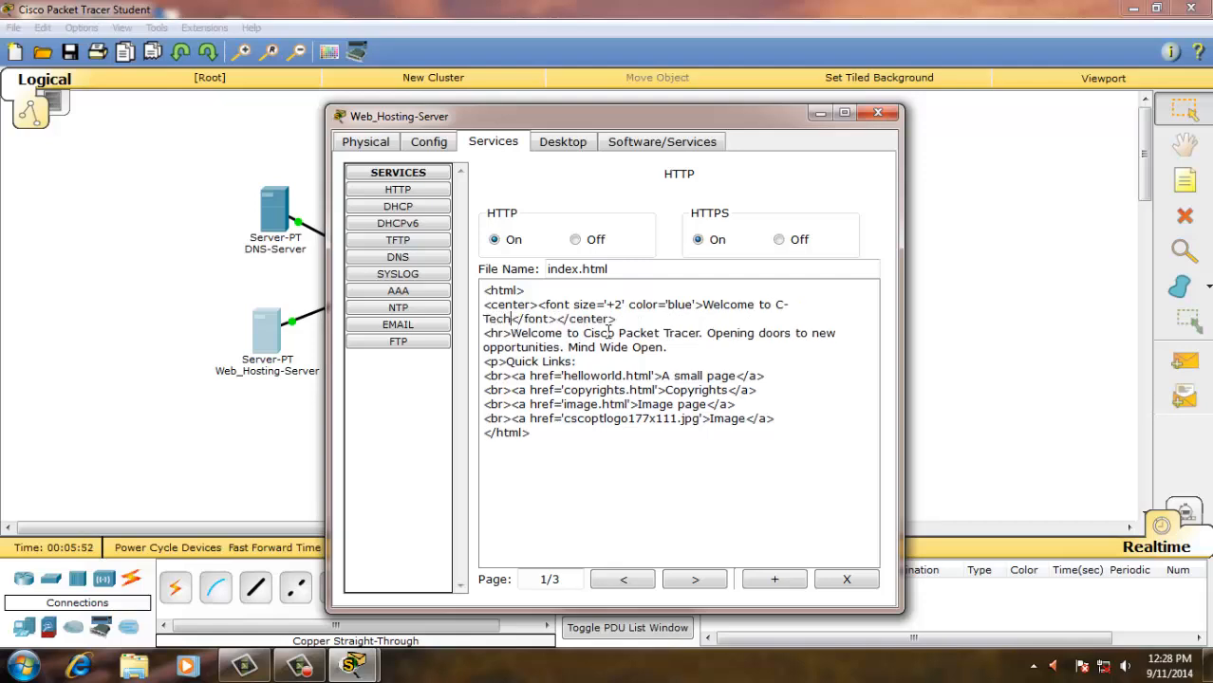
# Replace the welcome paragraph under the heading in index.html with "Hello this is C-Tech Home Page".
pyautogui.moveTo(512, 333); pyautogui.dragTo(673, 348)
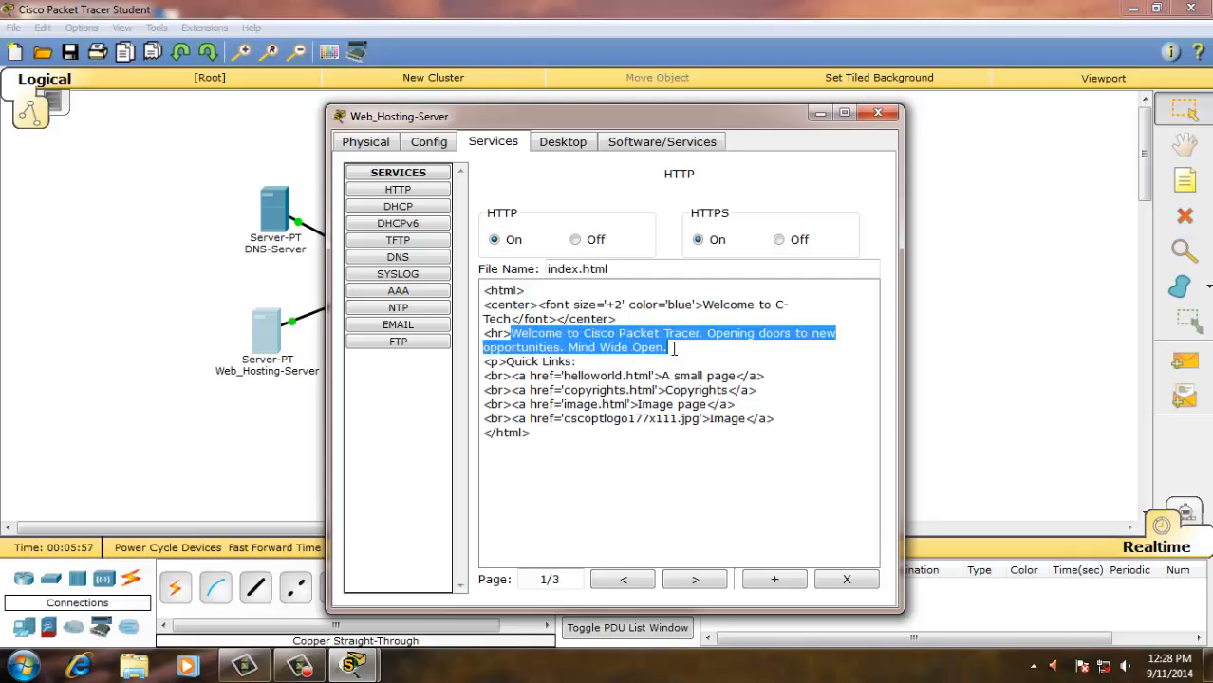
pyautogui.write('Hello this is')
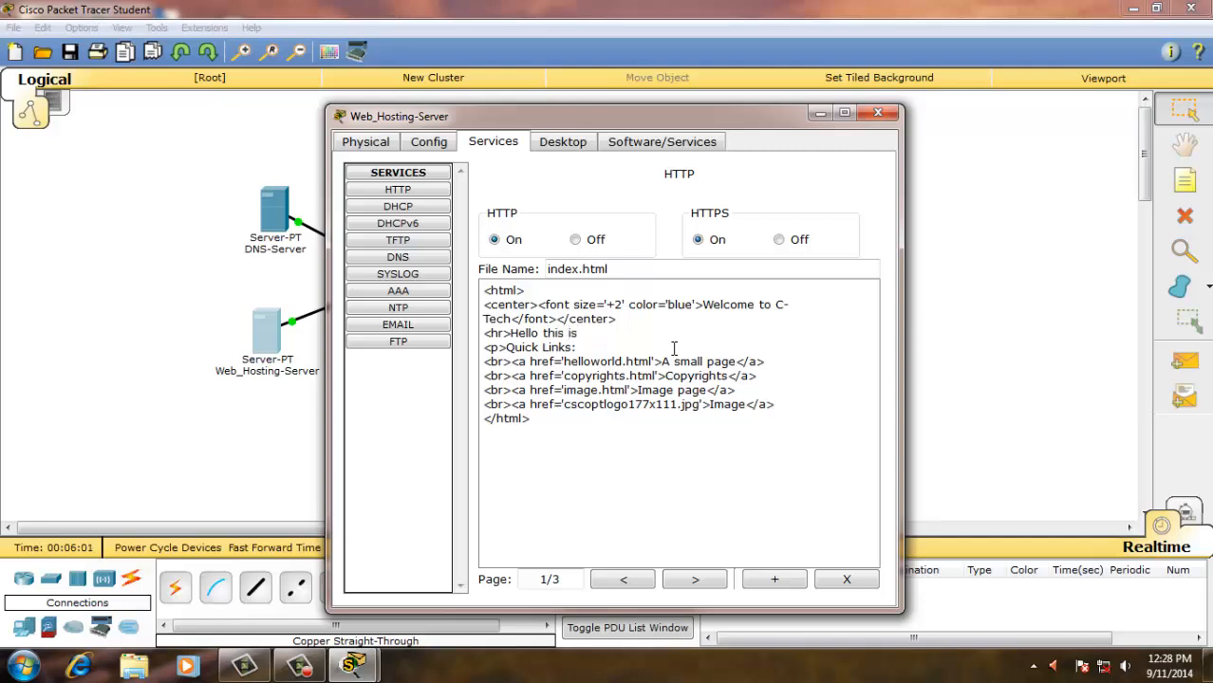
pyautogui.write(' c-Tech Home')
pyautogui.press('Delete')
pyautogui.write('C')
pyautogui.click(432, 192)
# Set the DNS server address in Web_Hosting-Server's global settings to 192.168.1.1.
pyautogui.click(432, 142)
pyautogui.click(427, 245)
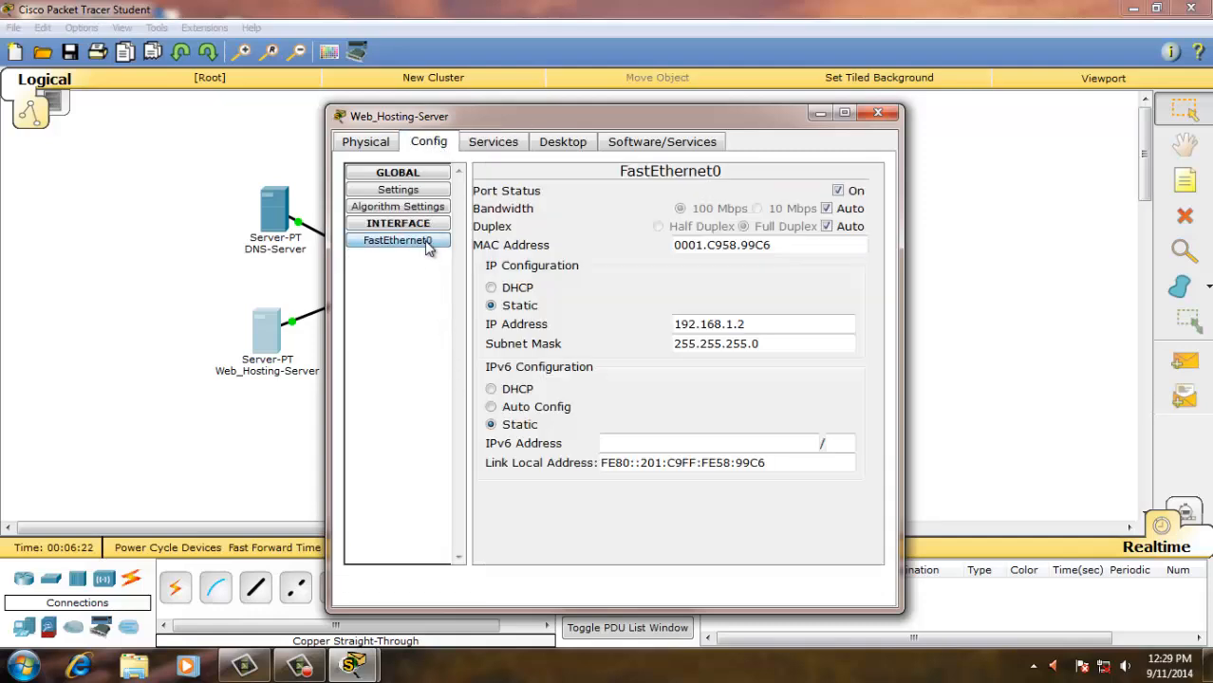
pyautogui.click(755, 325)
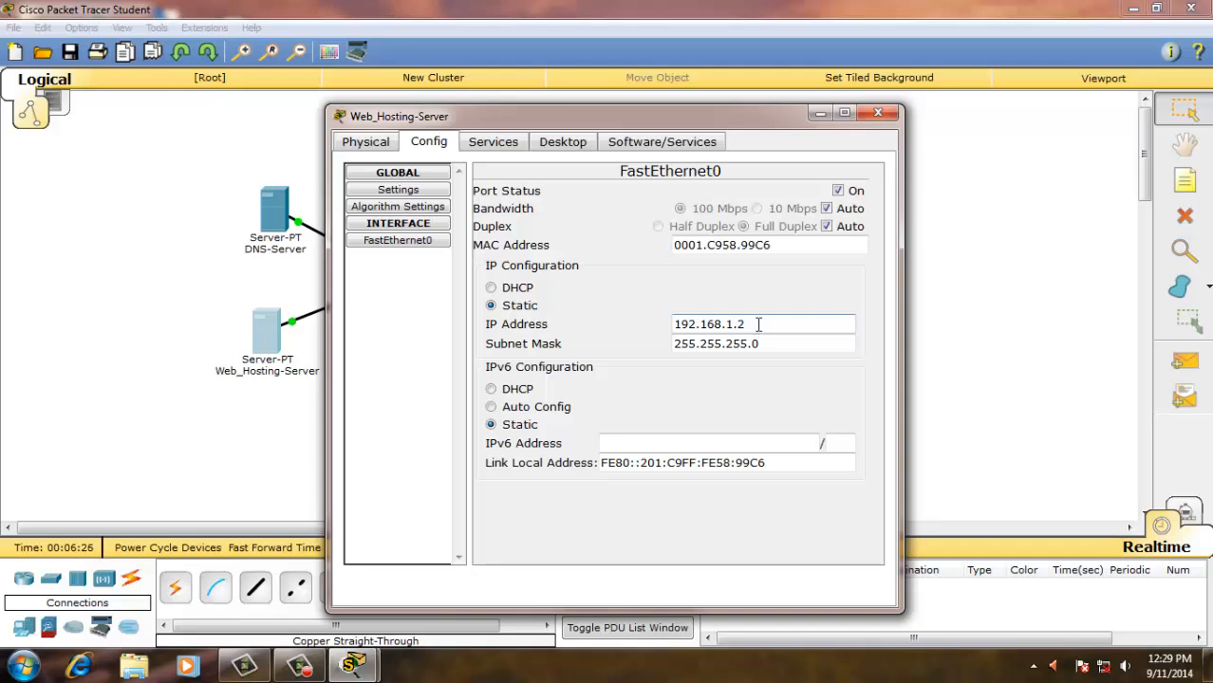
pyautogui.click(418, 190)
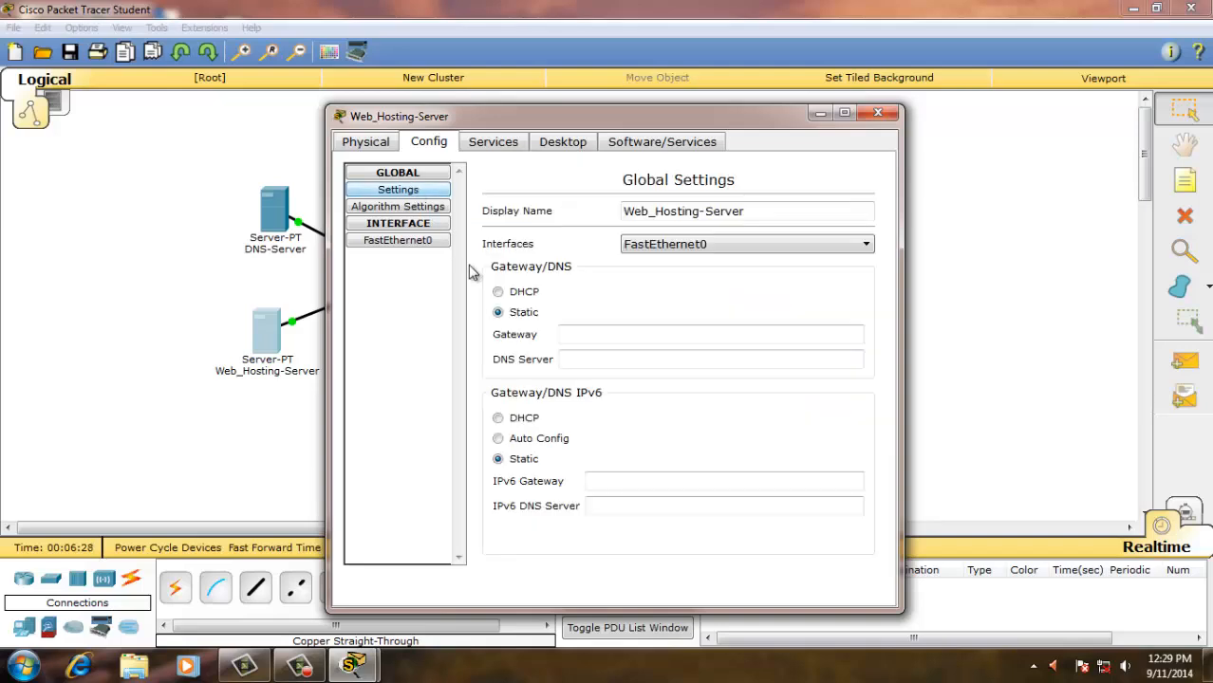
pyautogui.click(588, 361)
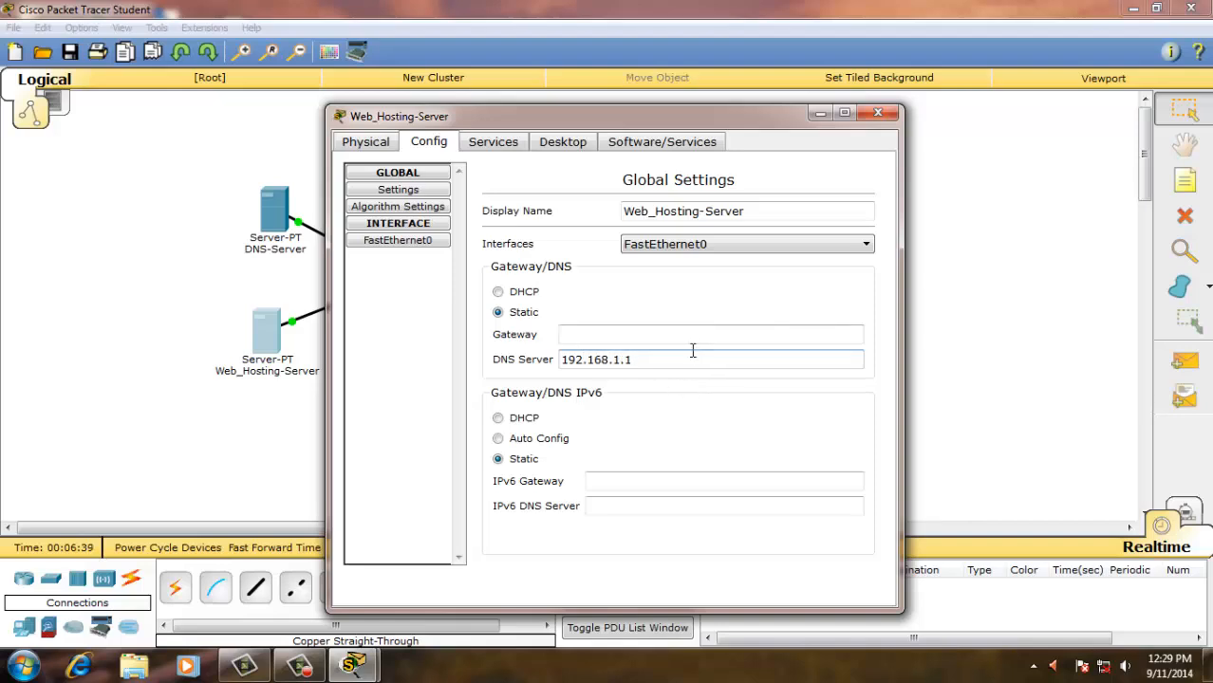
# Review Web_Hosting-Server's FastEthernet0 addressing, DNS server setting and edited HTTP page, and close the device's window.
pyautogui.click(431, 241)
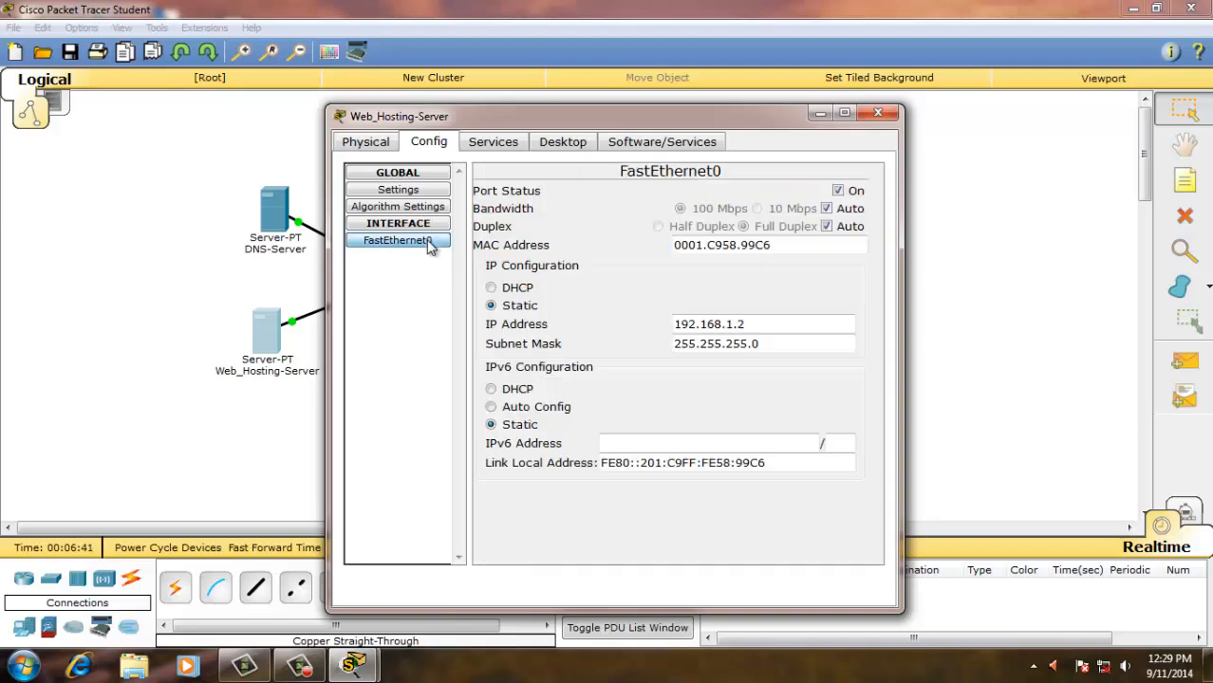
pyautogui.click(432, 190)
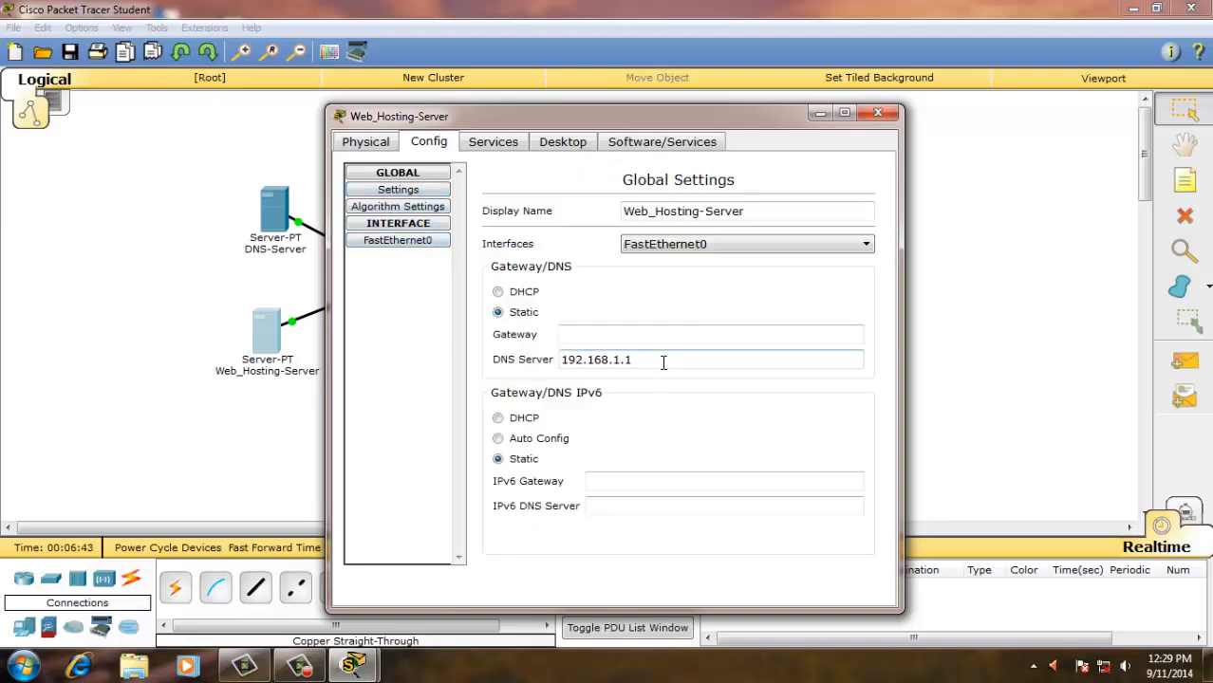
pyautogui.moveTo(507, 117); pyautogui.dragTo(609, 115)
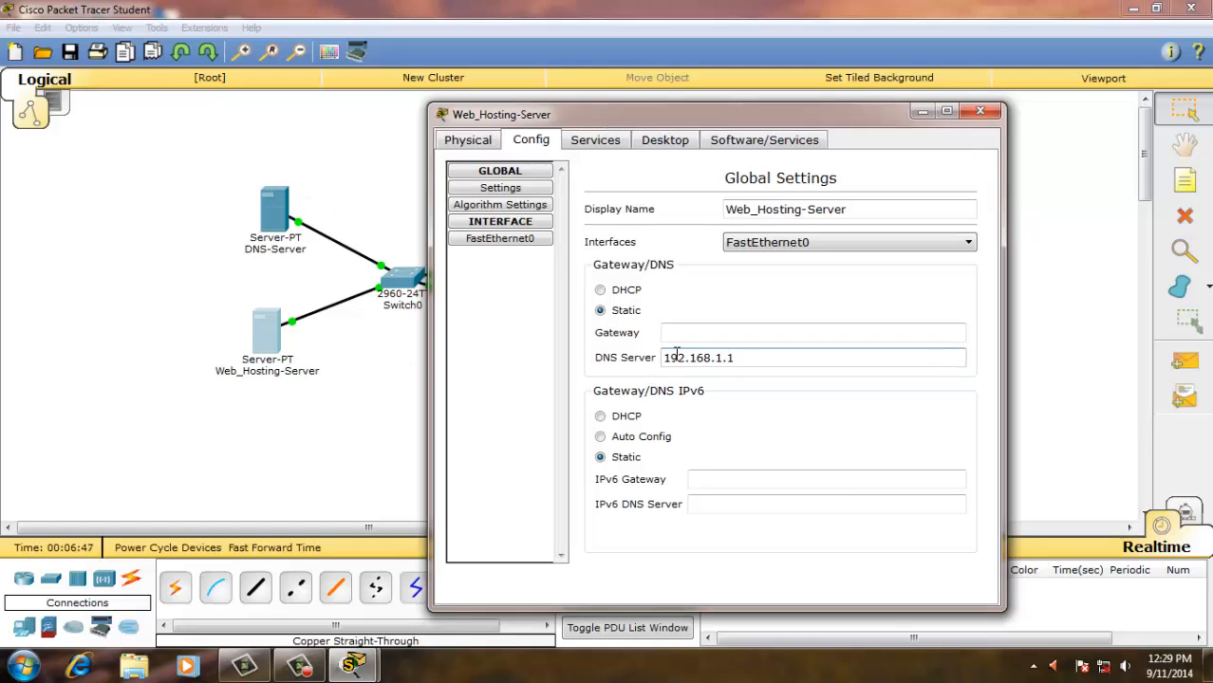
pyautogui.click(511, 239)
pyautogui.click(857, 322)
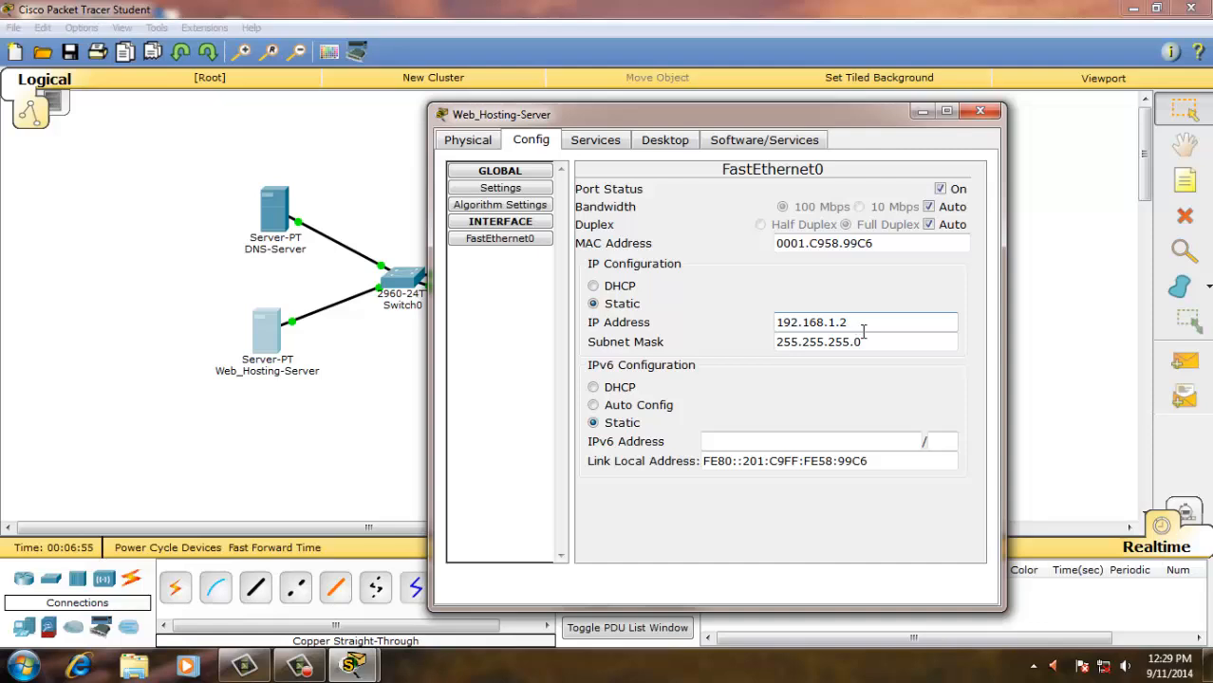
pyautogui.click(606, 144)
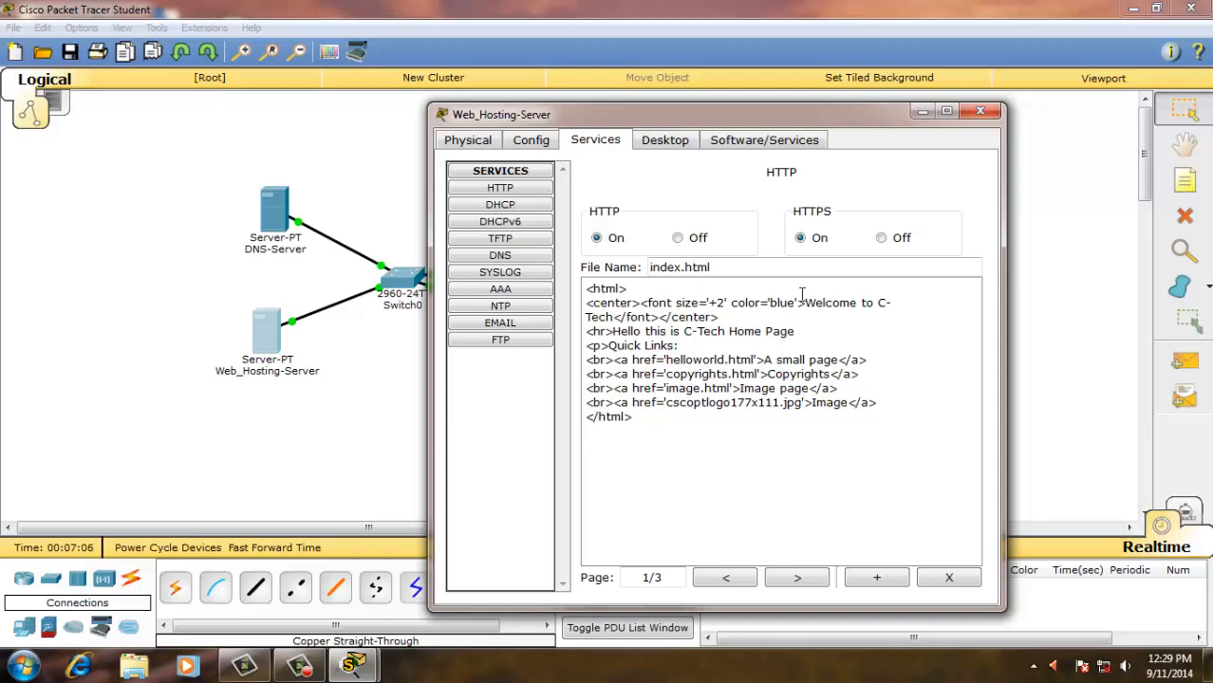
pyautogui.click(979, 111)
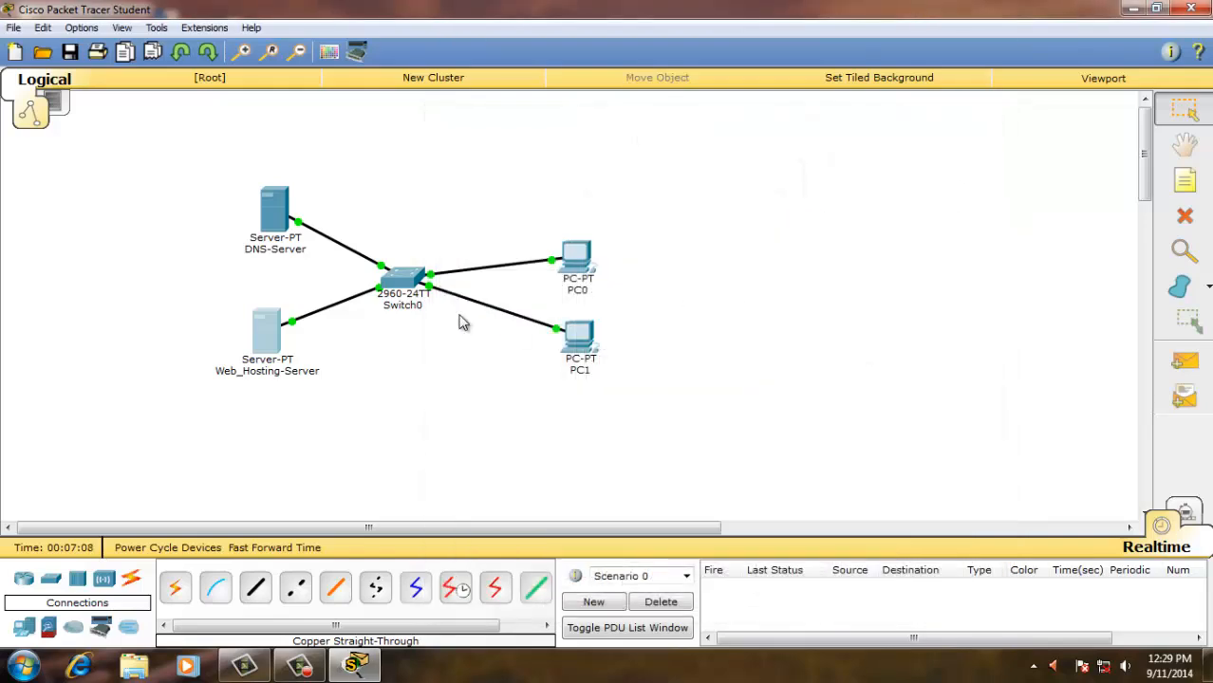
pyautogui.click(273, 218)
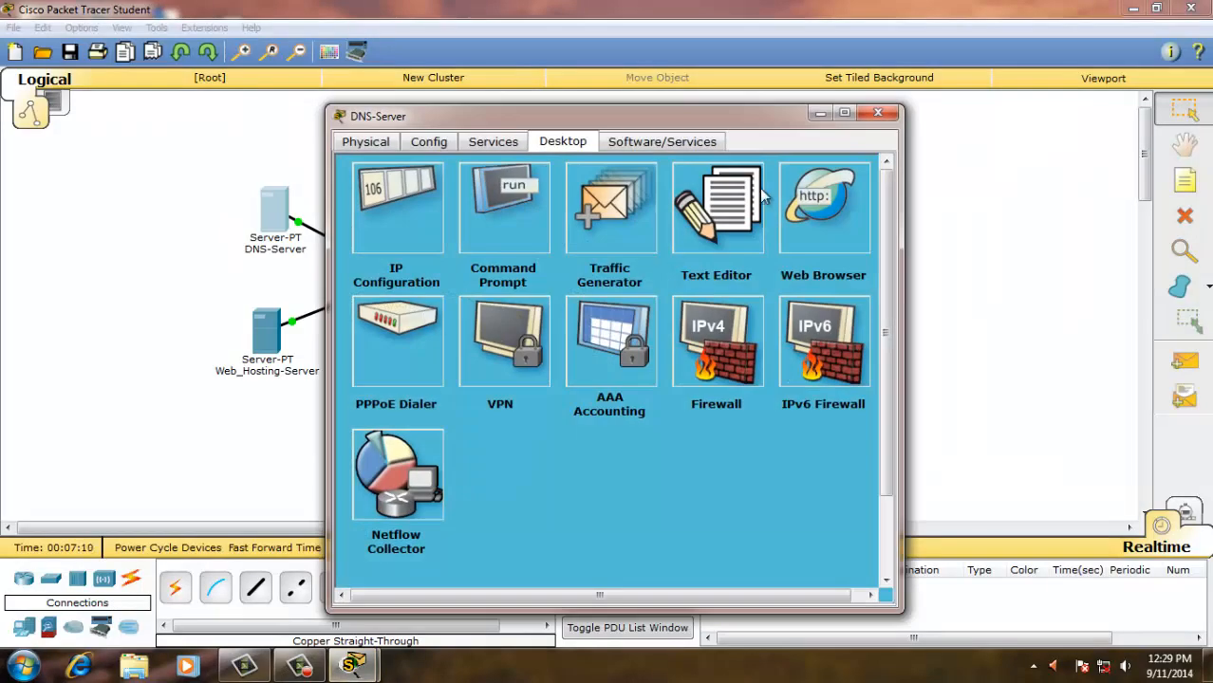
pyautogui.click(423, 147)
pyautogui.click(423, 241)
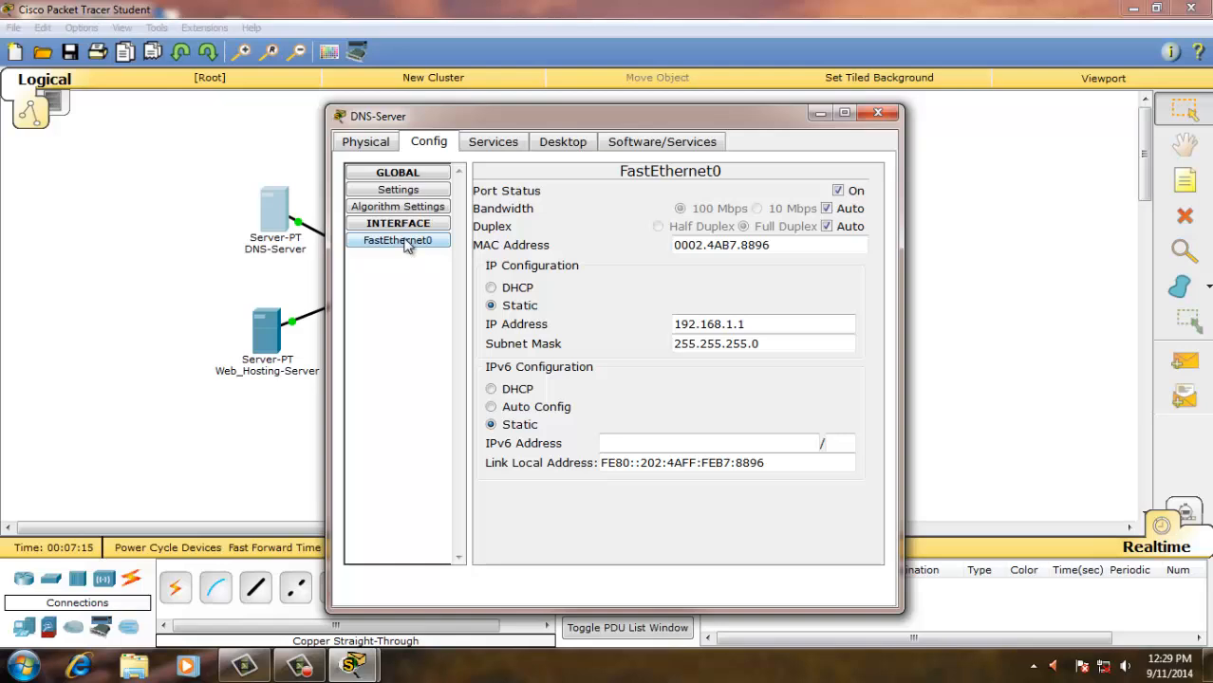
pyautogui.click(416, 192)
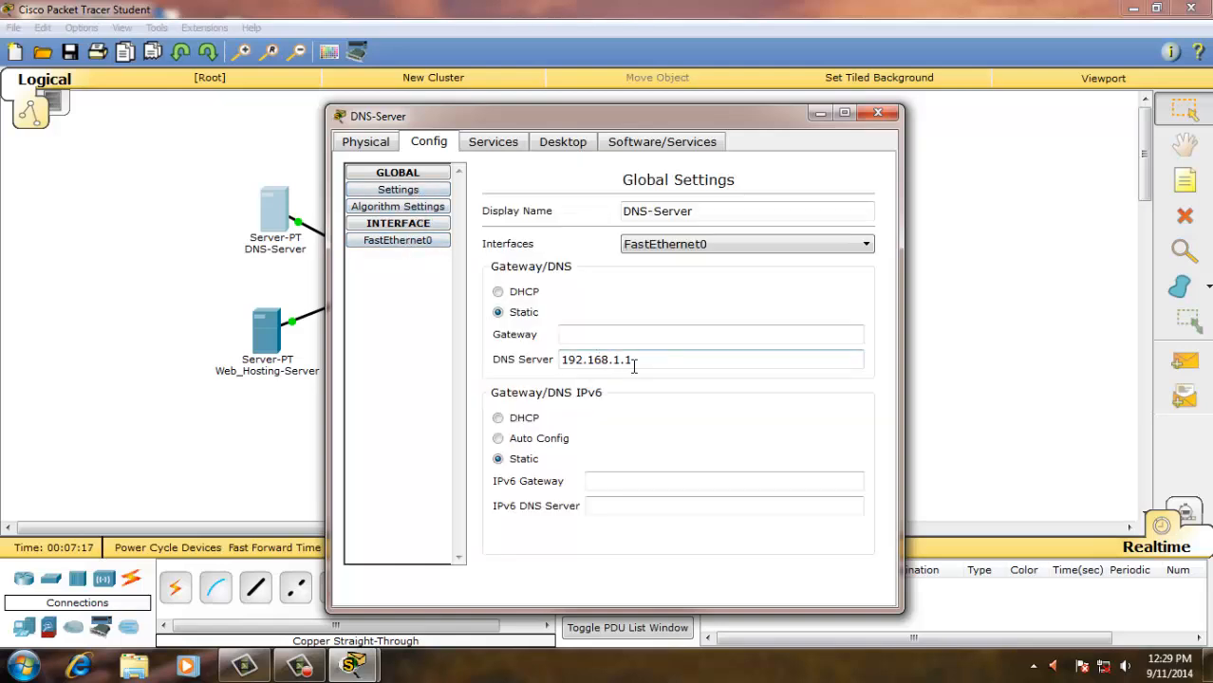
pyautogui.click(489, 144)
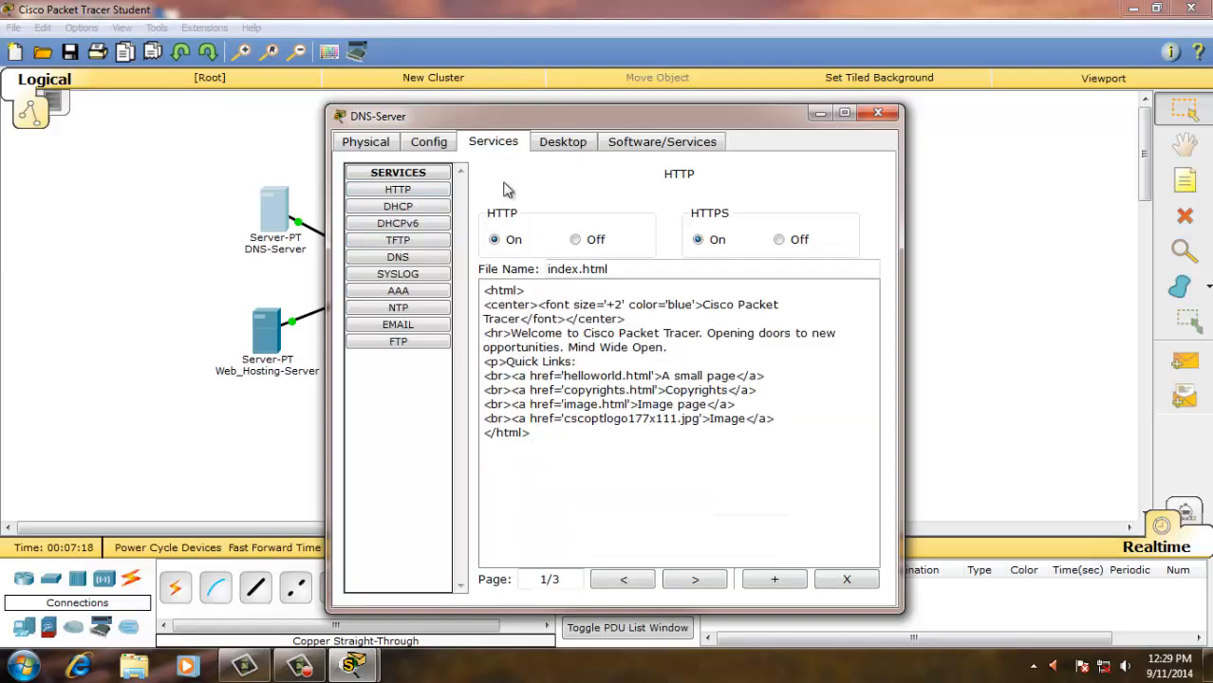
pyautogui.click(422, 260)
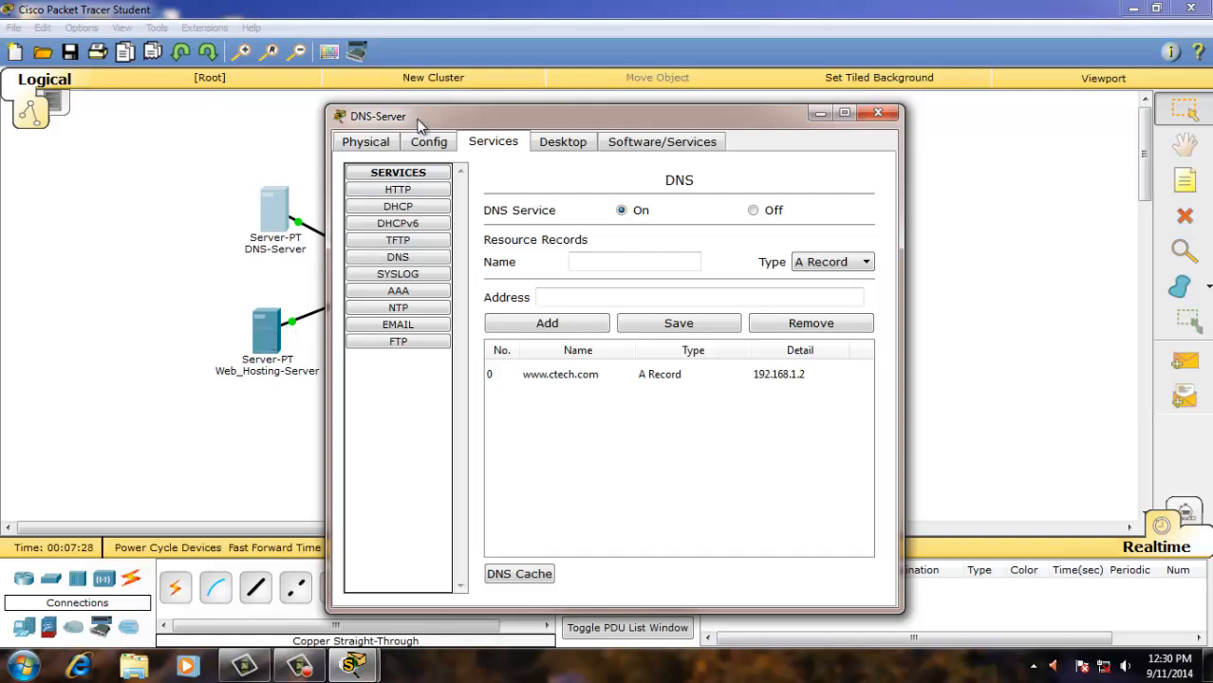
pyautogui.moveTo(419, 121); pyautogui.dragTo(752, 186)
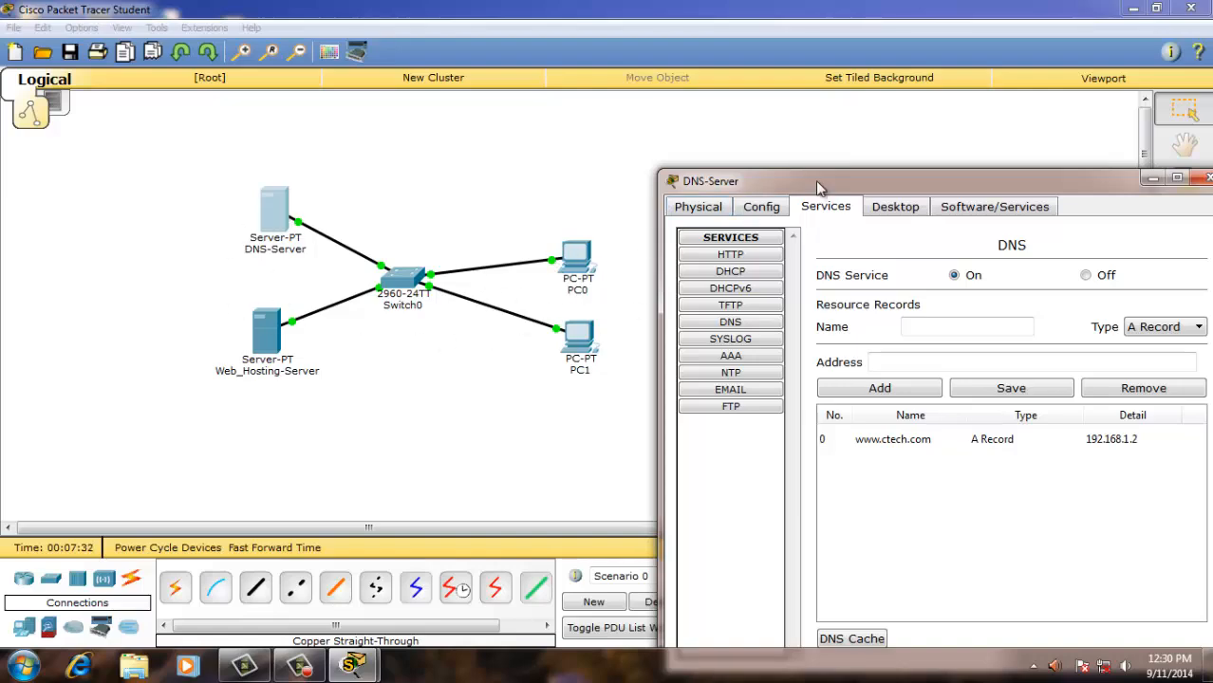
pyautogui.moveTo(815, 180); pyautogui.dragTo(507, 45)
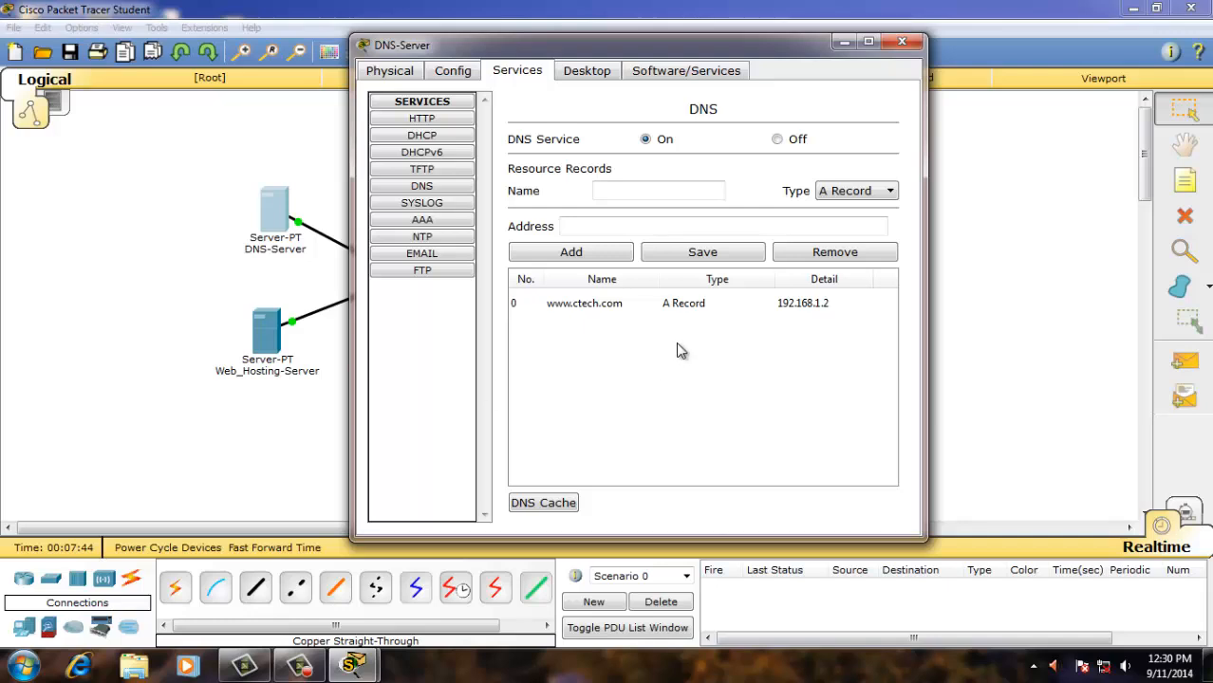
pyautogui.click(795, 228)
pyautogui.click(902, 42)
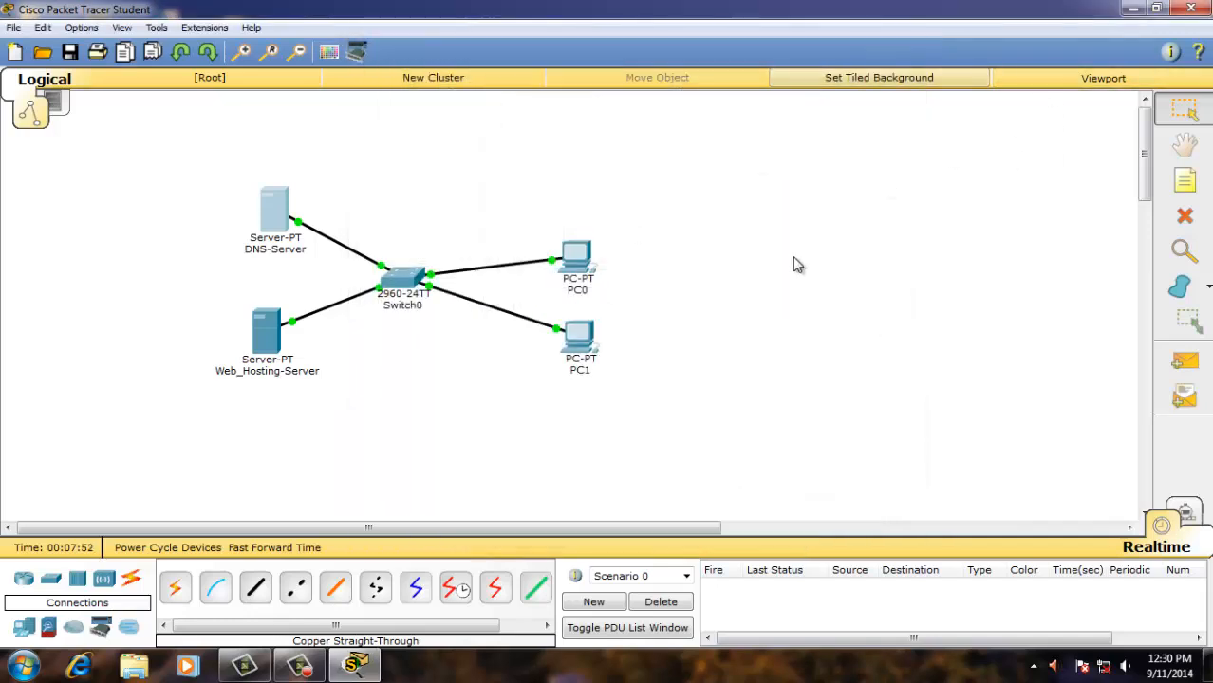
# Set the DNS server address in PC1's global settings to 192.168.1.1.
pyautogui.click(579, 337)
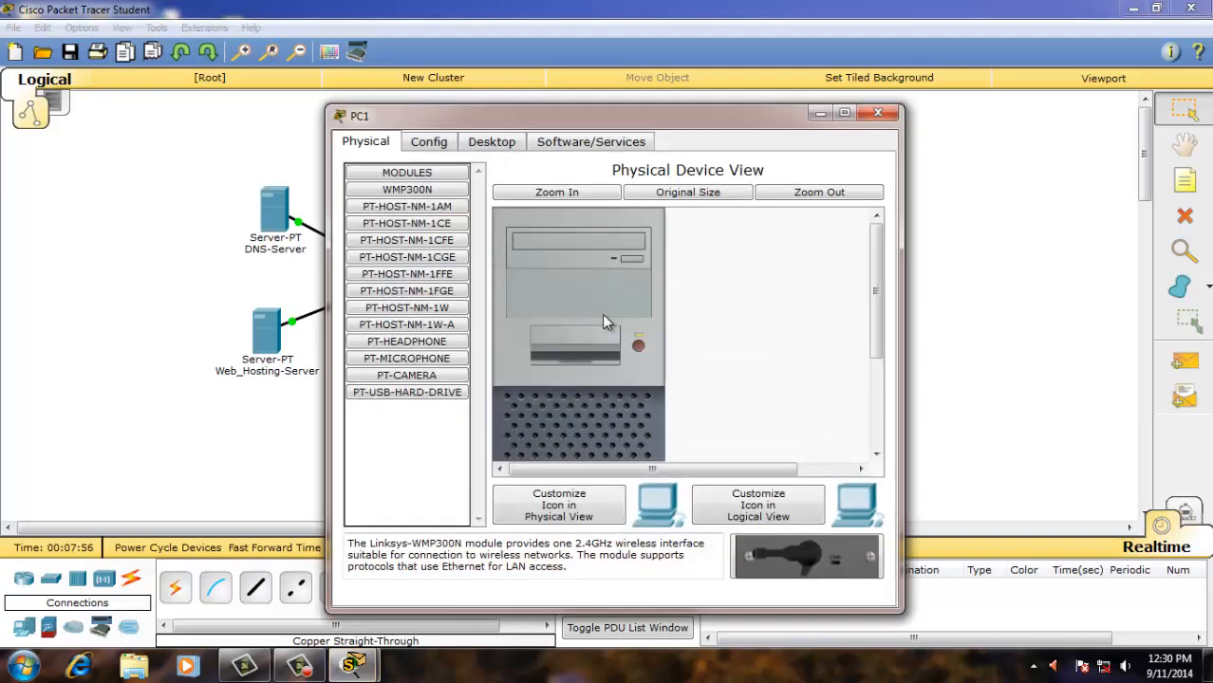
pyautogui.click(429, 142)
pyautogui.moveTo(502, 114); pyautogui.dragTo(535, 81)
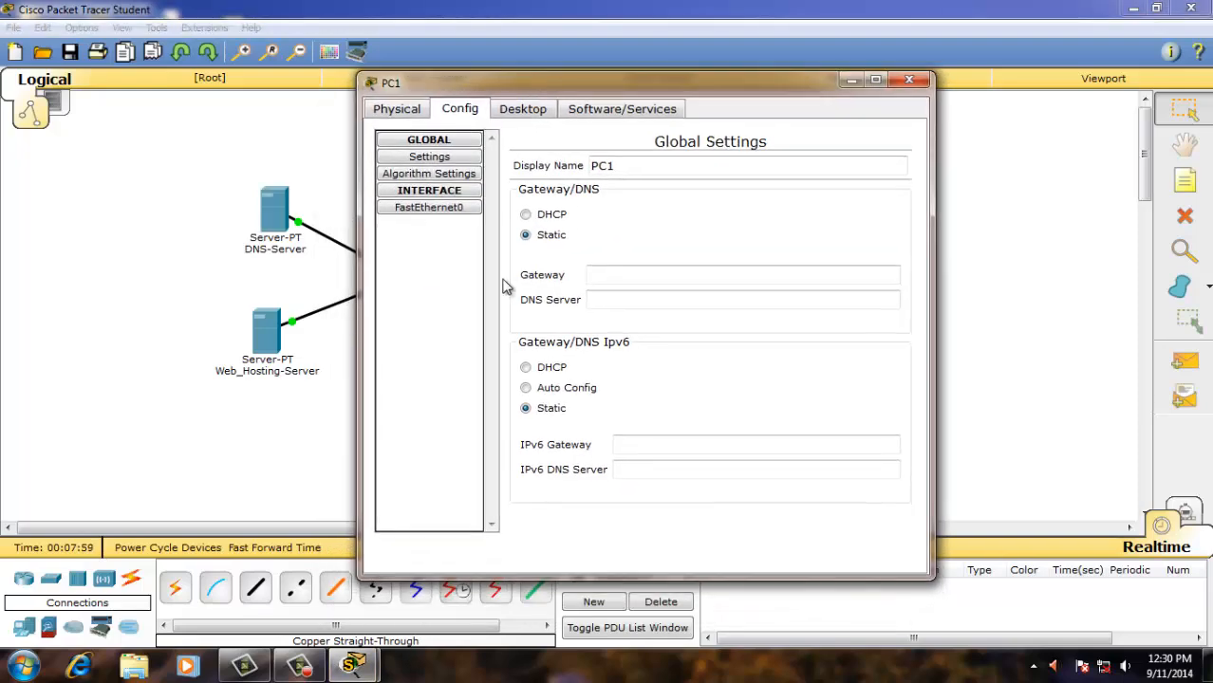
pyautogui.click(618, 300)
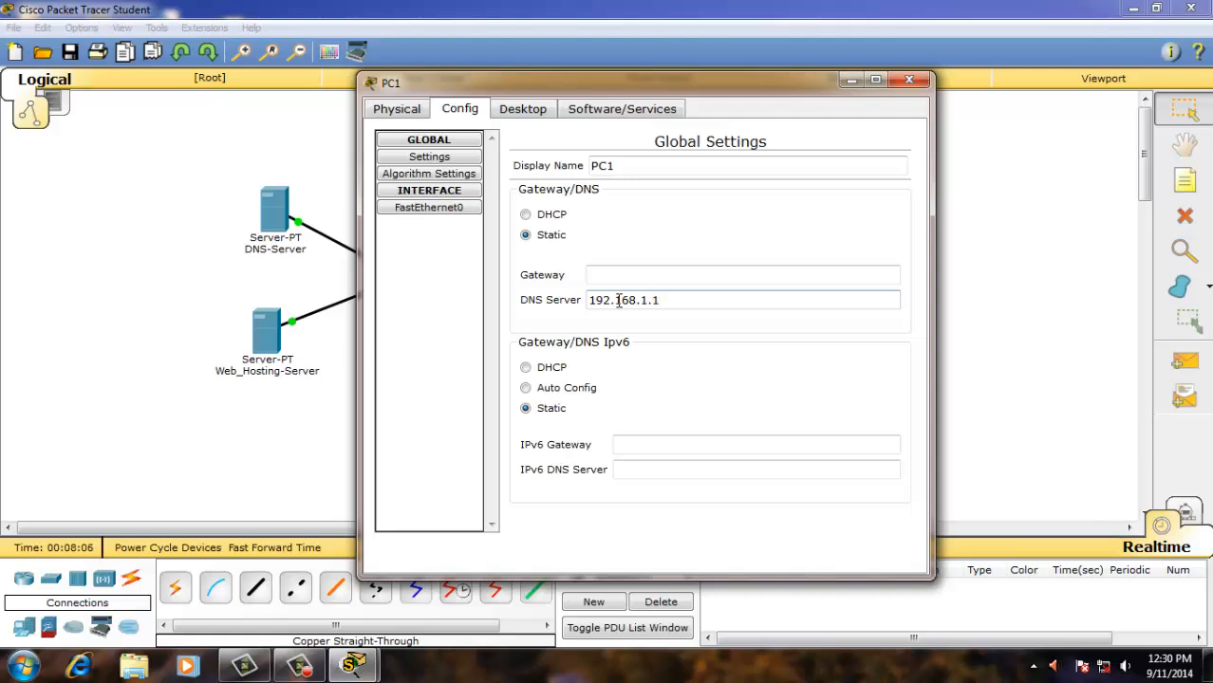
# Give PC1's FastEthernet0 interface the static IP address 192.168.1.3 and subnet mask 255.255.255.0, check the settings and close PC1's window.
pyautogui.click(454, 211)
pyautogui.click(729, 291)
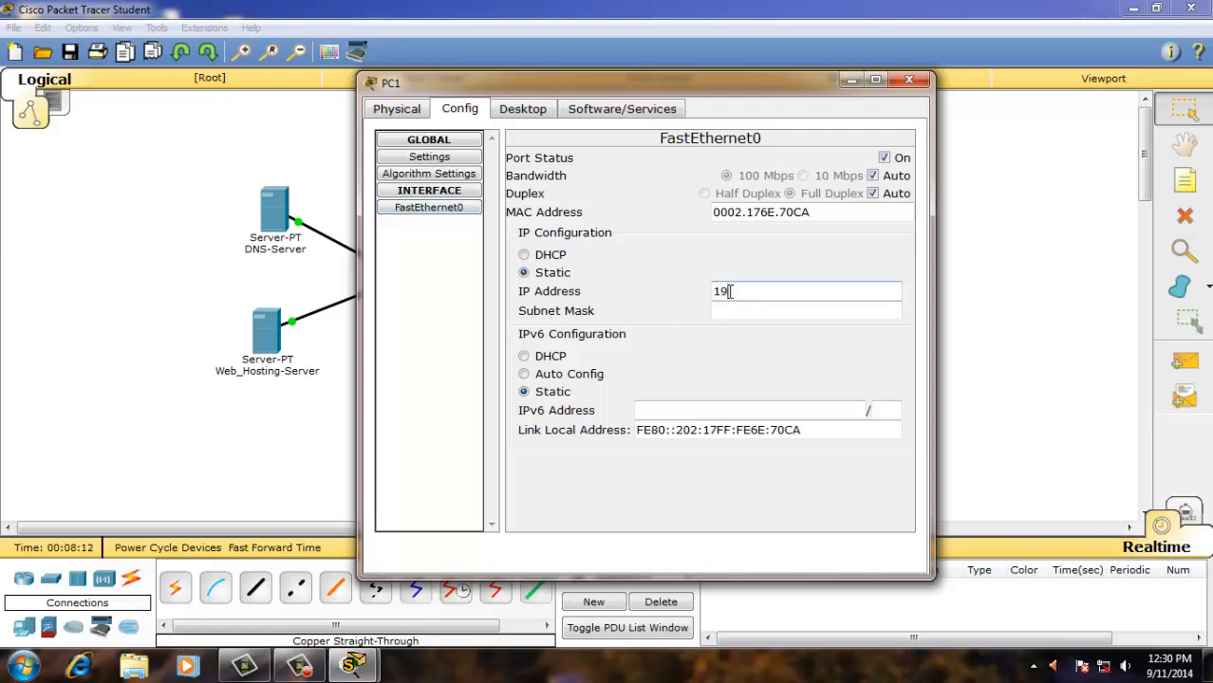
pyautogui.write('192.168.1.3')
pyautogui.click(744, 310)
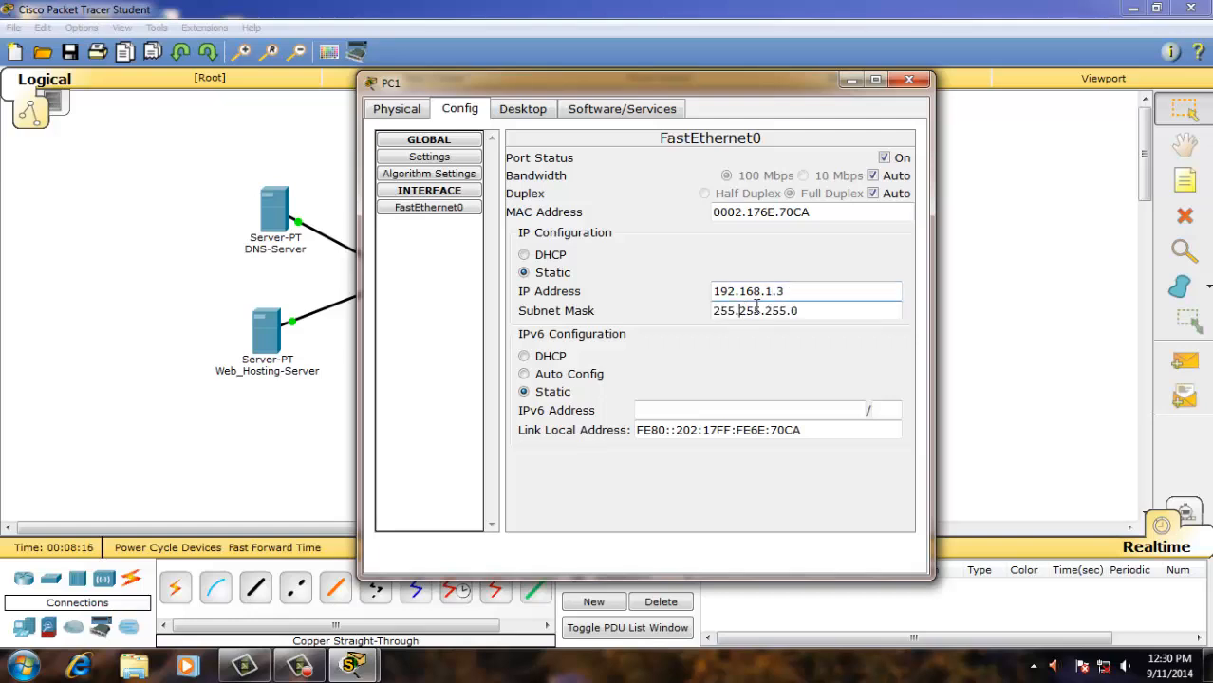
pyautogui.click(442, 157)
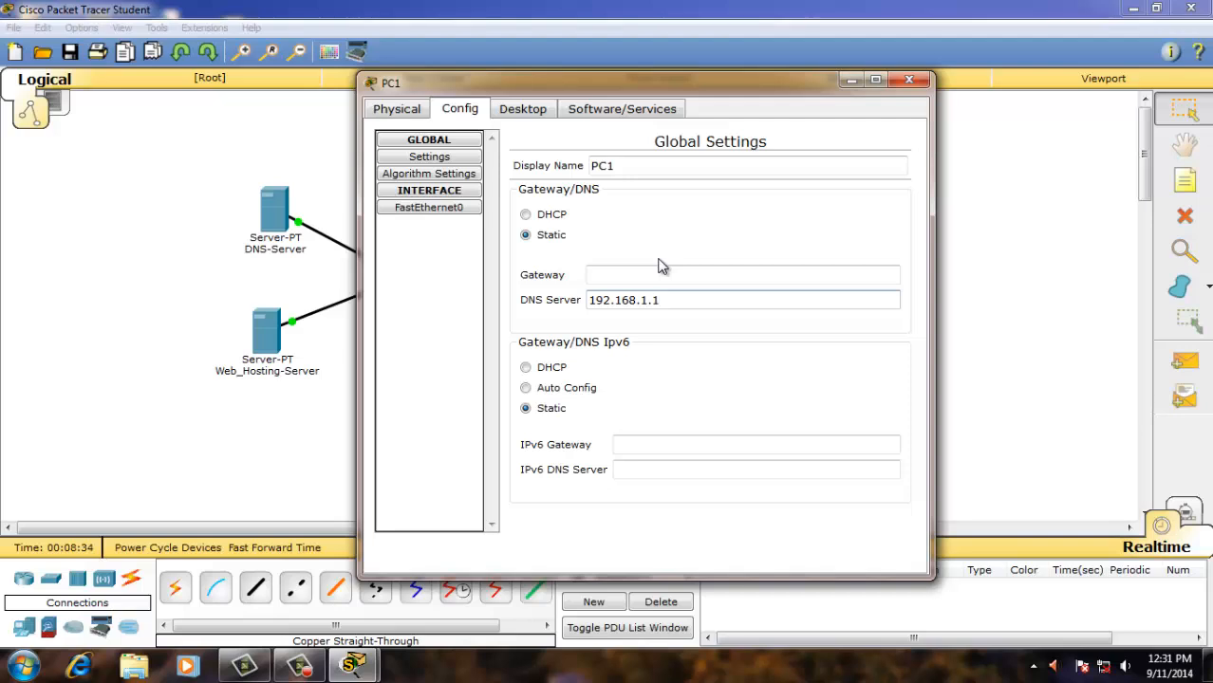
pyautogui.click(455, 208)
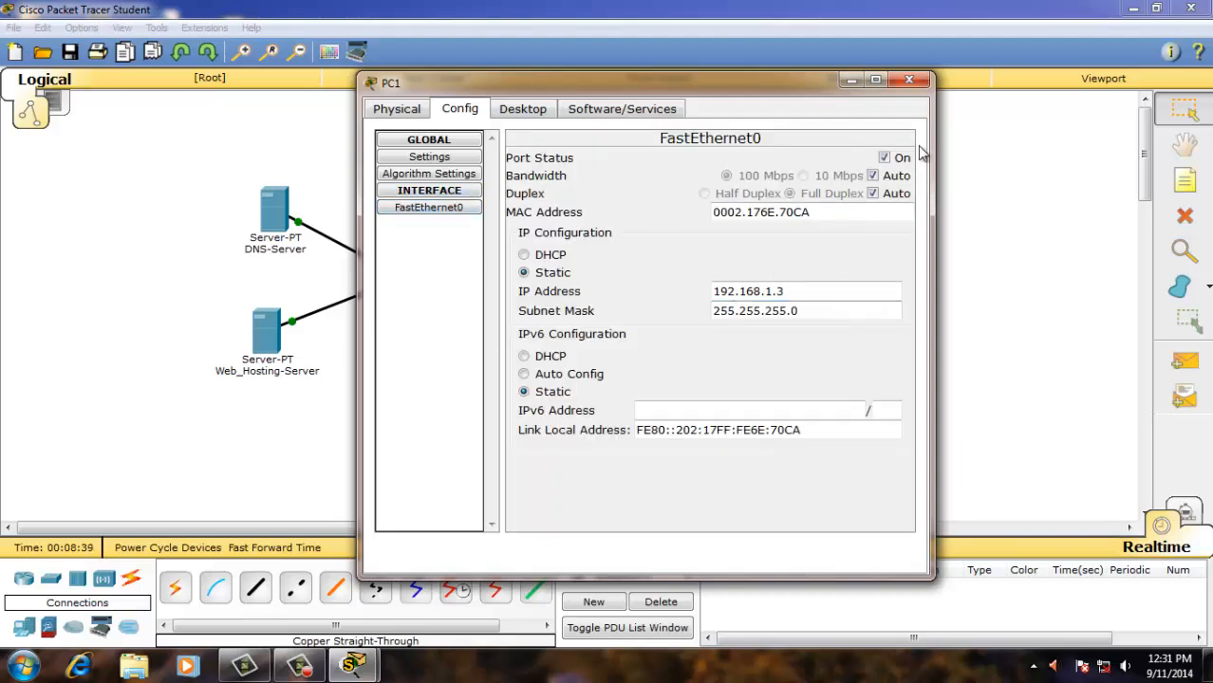
pyautogui.click(913, 84)
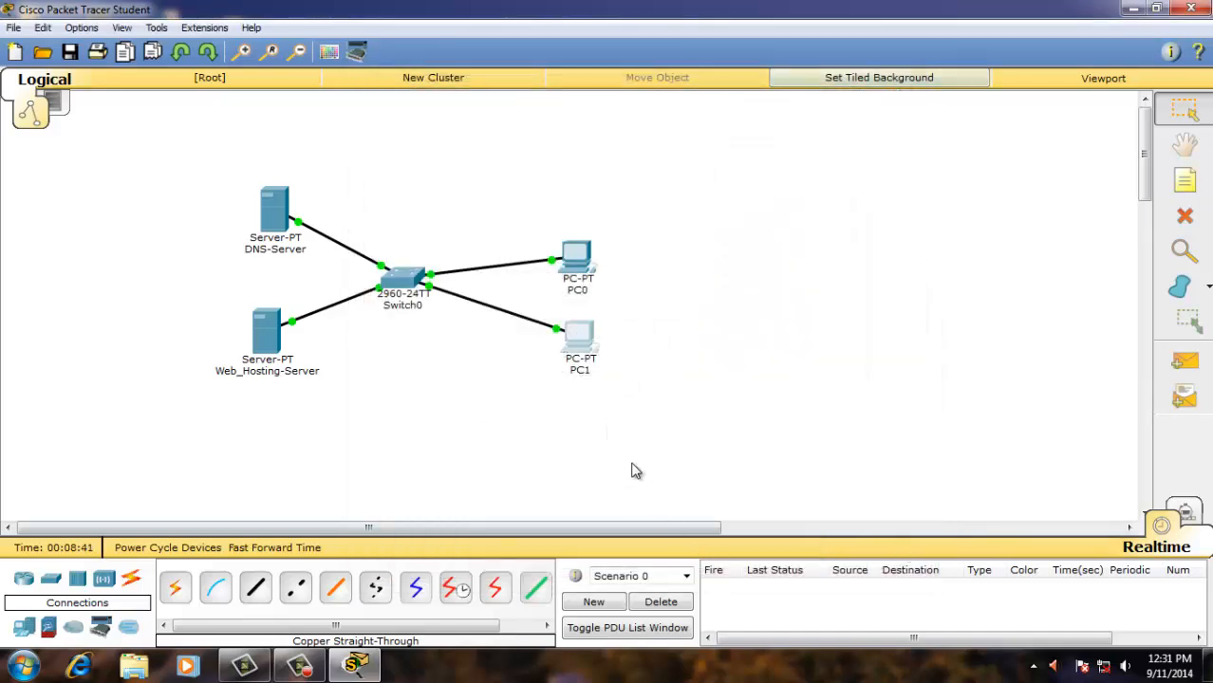
# Set the DNS server address in PC0's global settings to 192.168.1.1.
pyautogui.click(583, 270)
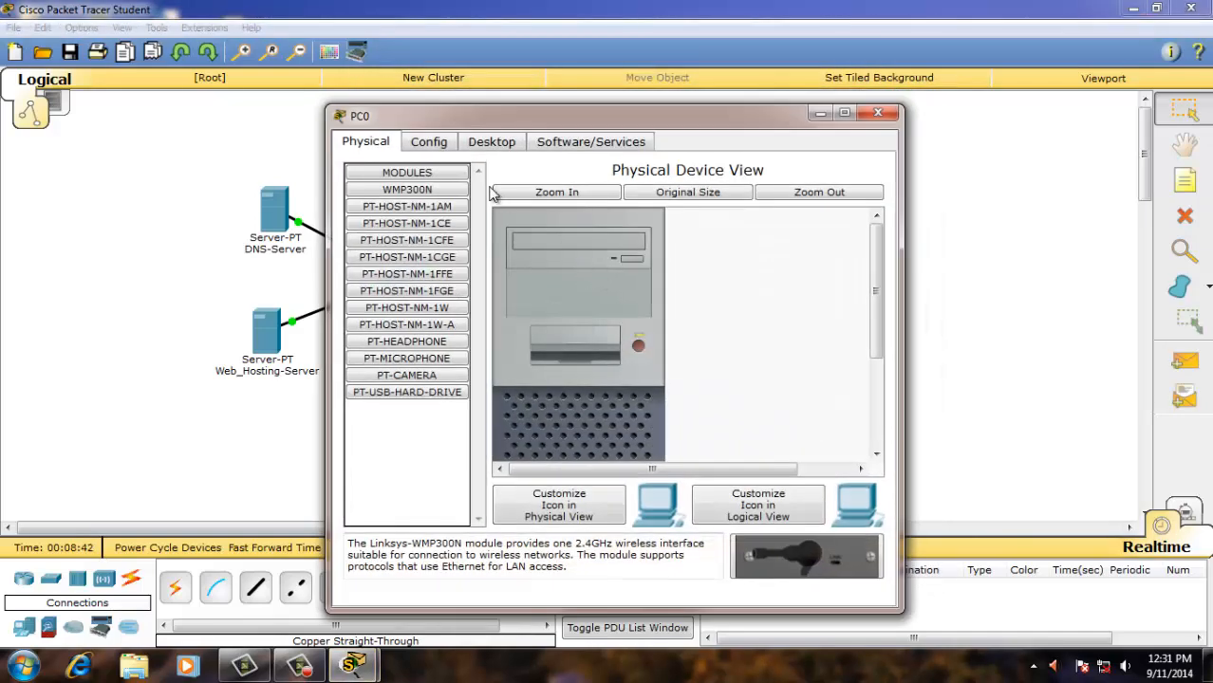
pyautogui.click(428, 141)
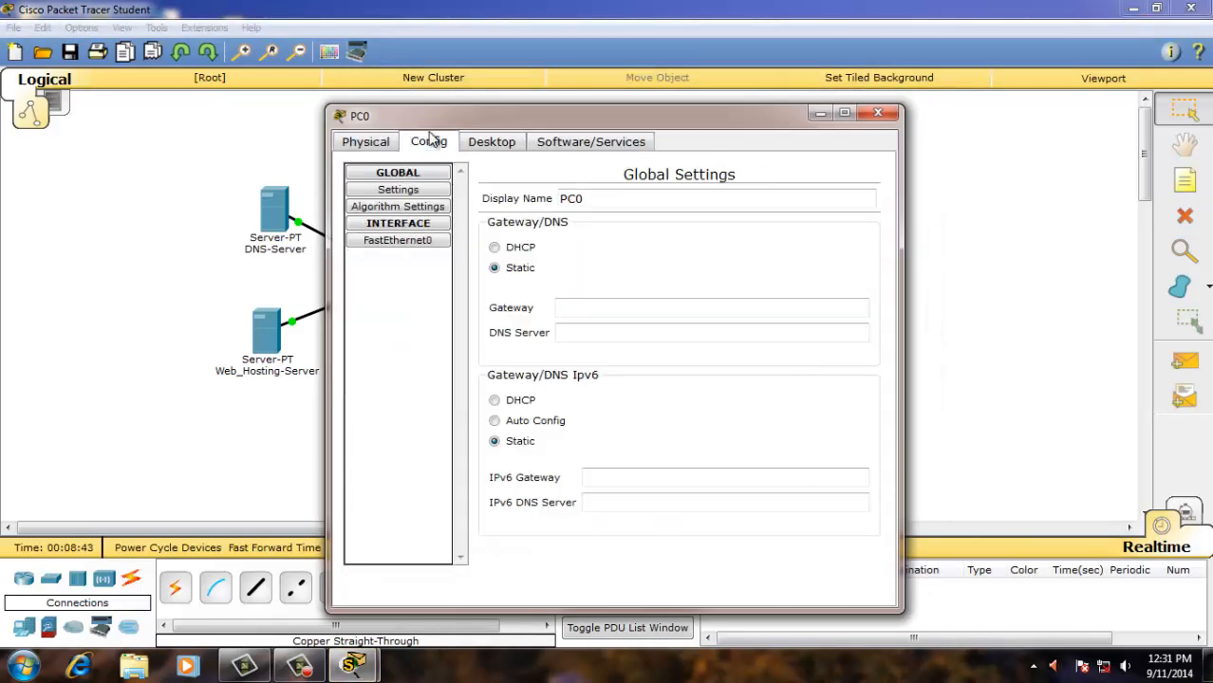
pyautogui.click(595, 333)
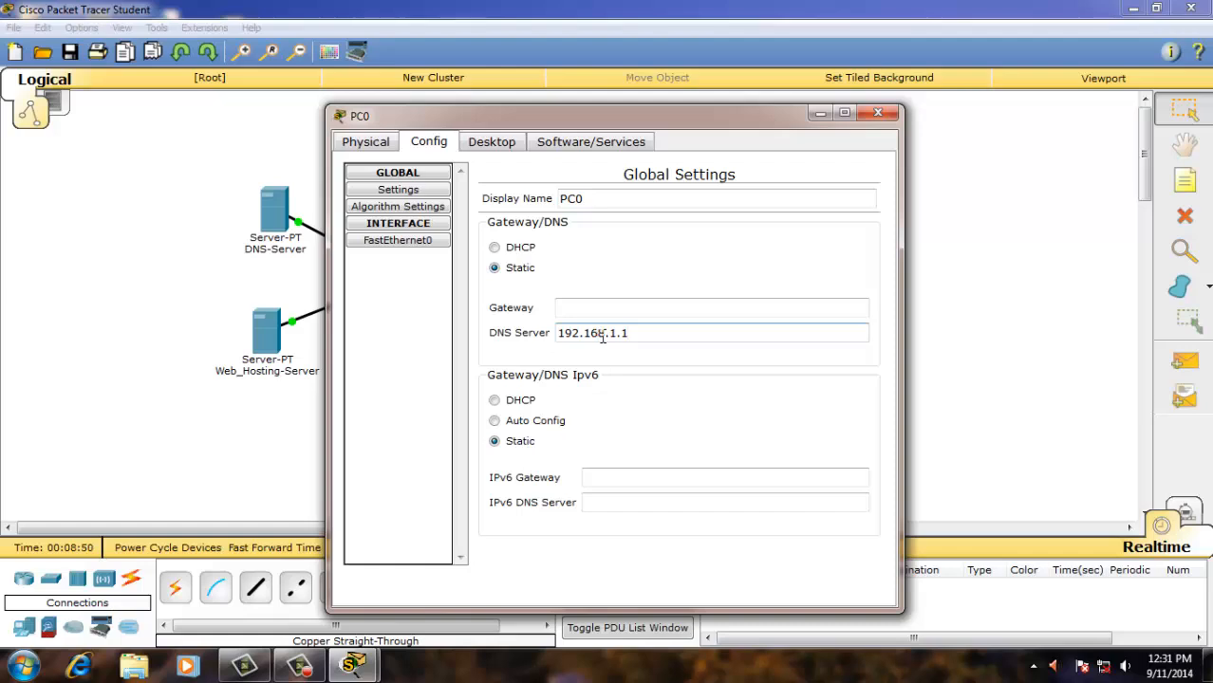
# Give PC0's FastEthernet0 interface the static IP address 192.168.1.4 and subnet mask 255.255.255.0, and close PC0's window.
pyautogui.click(424, 242)
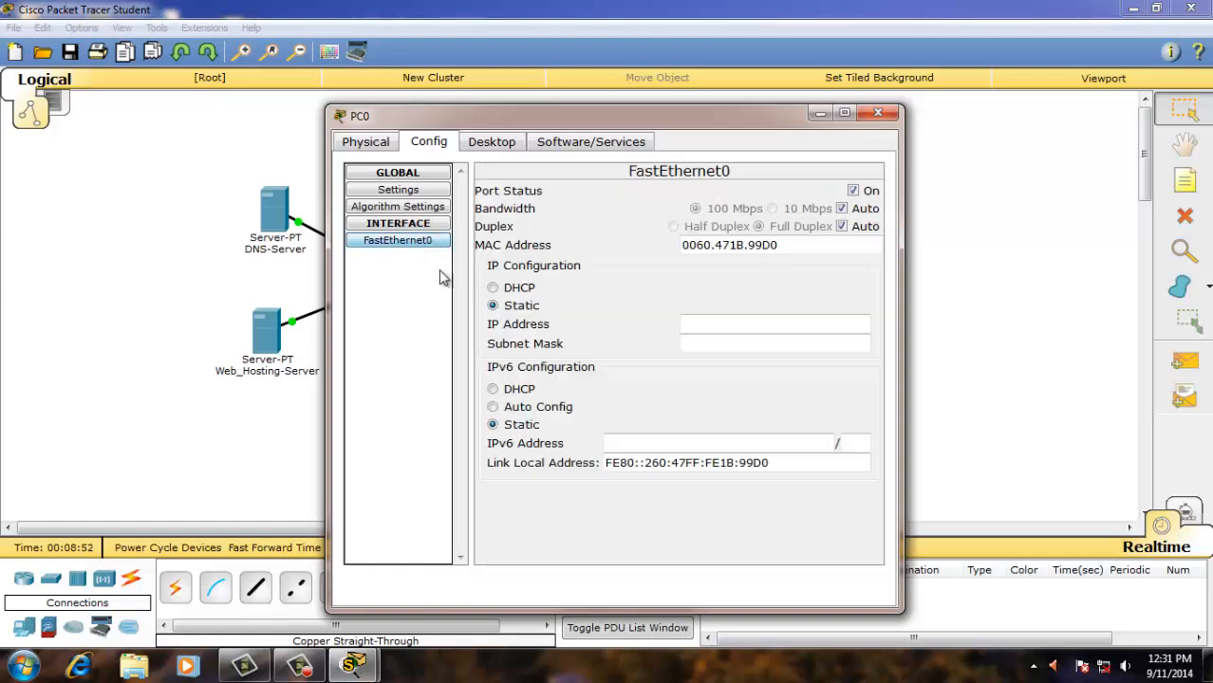
pyautogui.click(716, 324)
pyautogui.write('192.168.1.4')
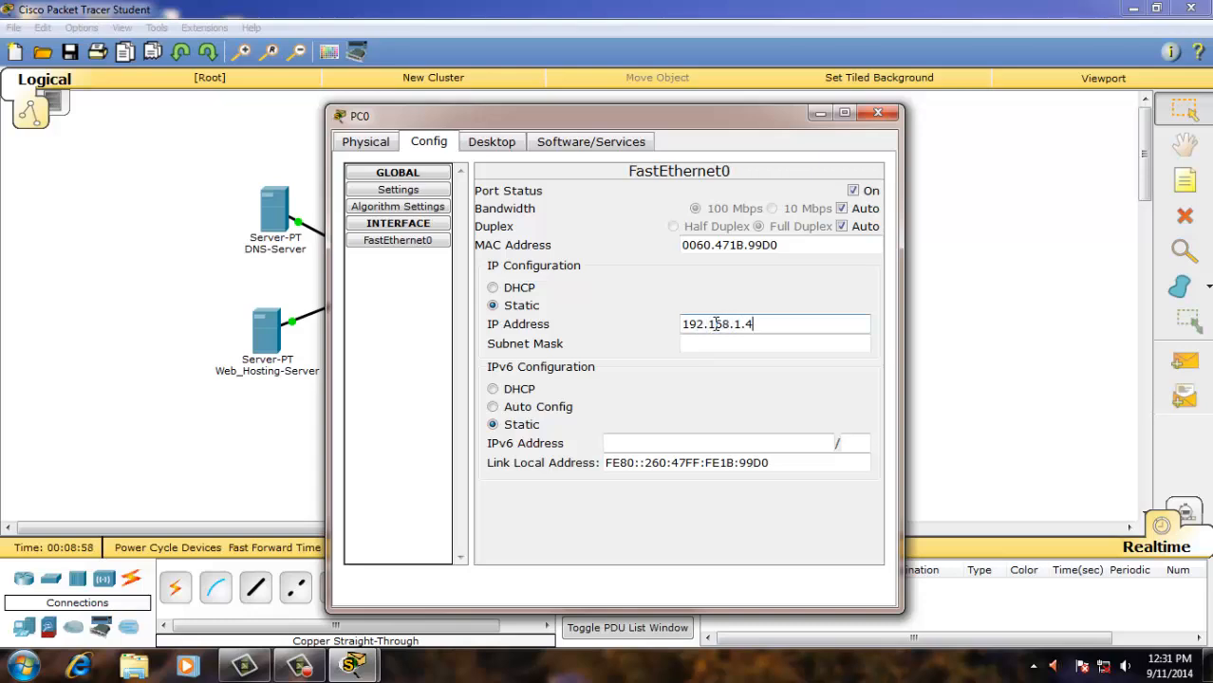
pyautogui.click(719, 345)
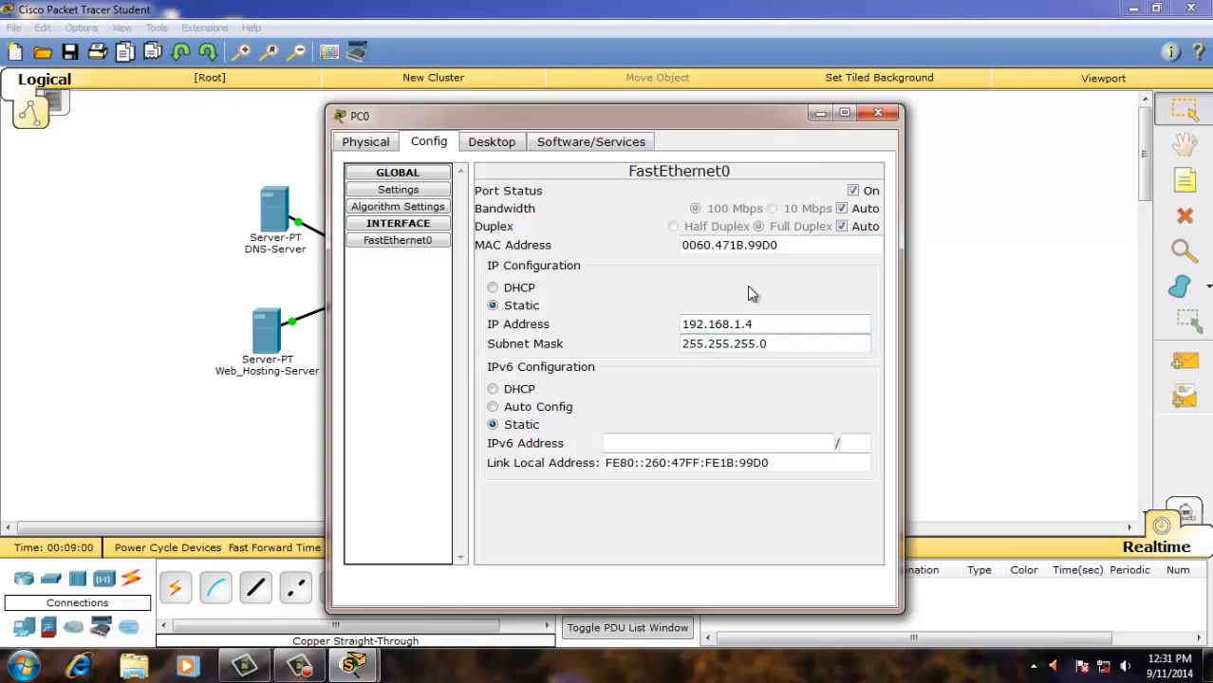
pyautogui.moveTo(699, 114); pyautogui.dragTo(760, 74)
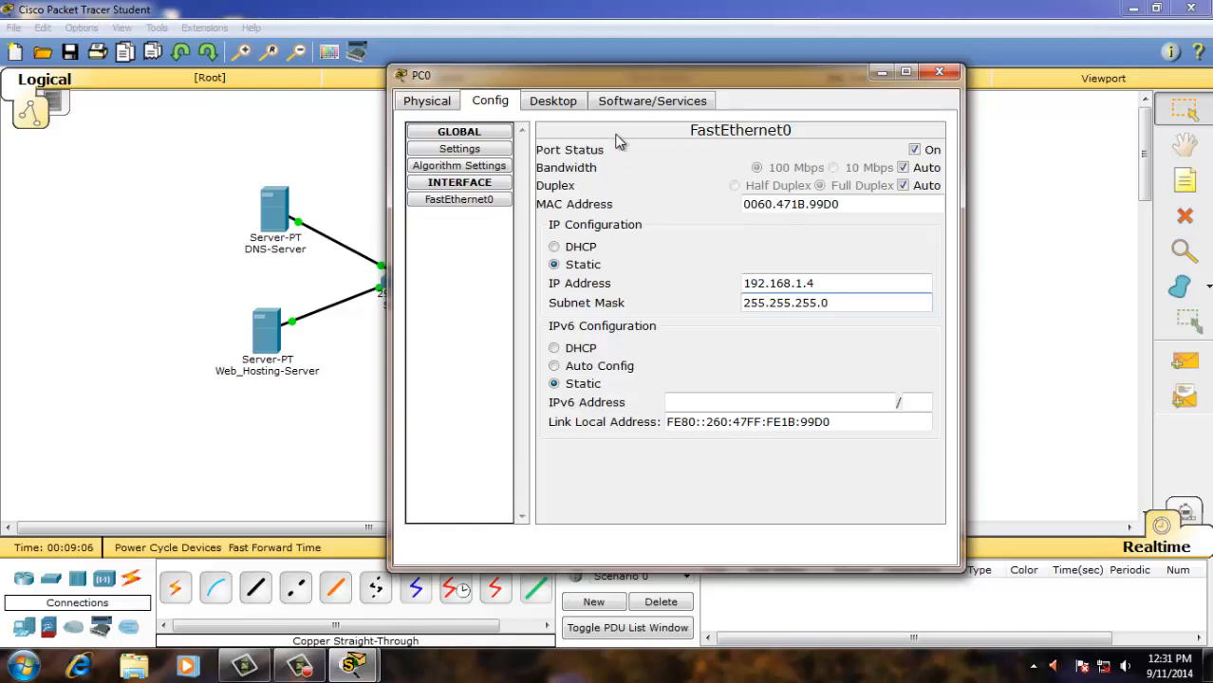
pyautogui.click(940, 71)
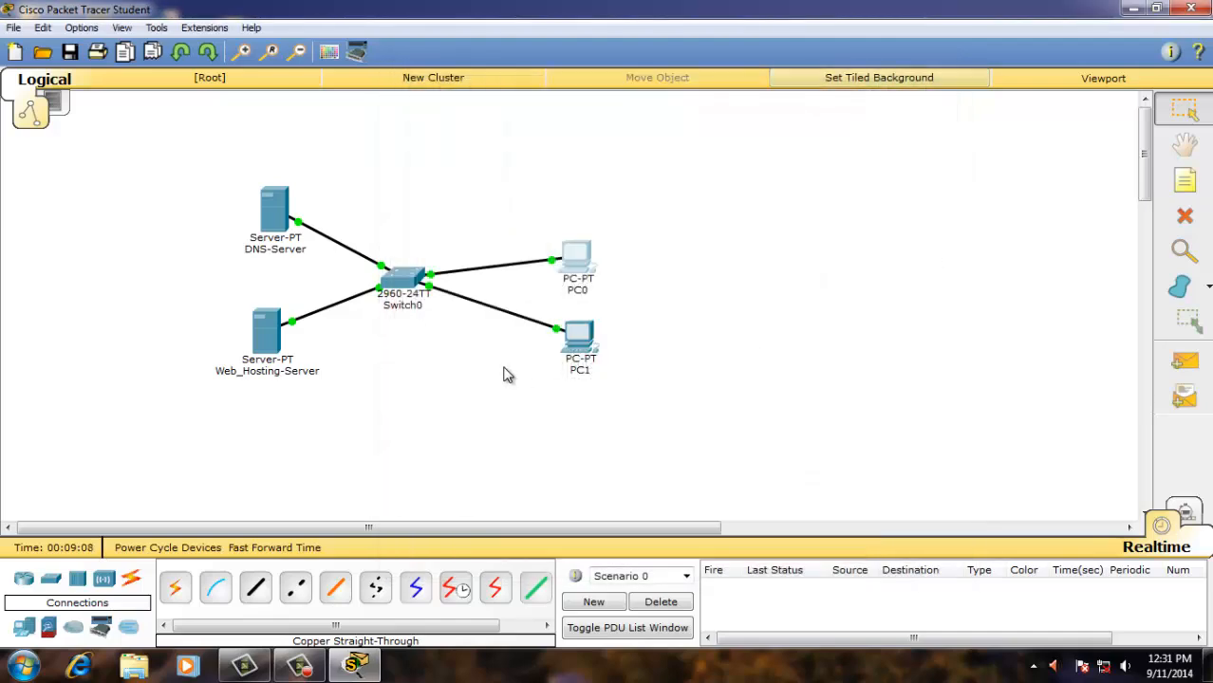
# Recheck DNS-Server's DNS resource records, FastEthernet0 addressing and DNS server setting, and close the device's window.
pyautogui.click(277, 207)
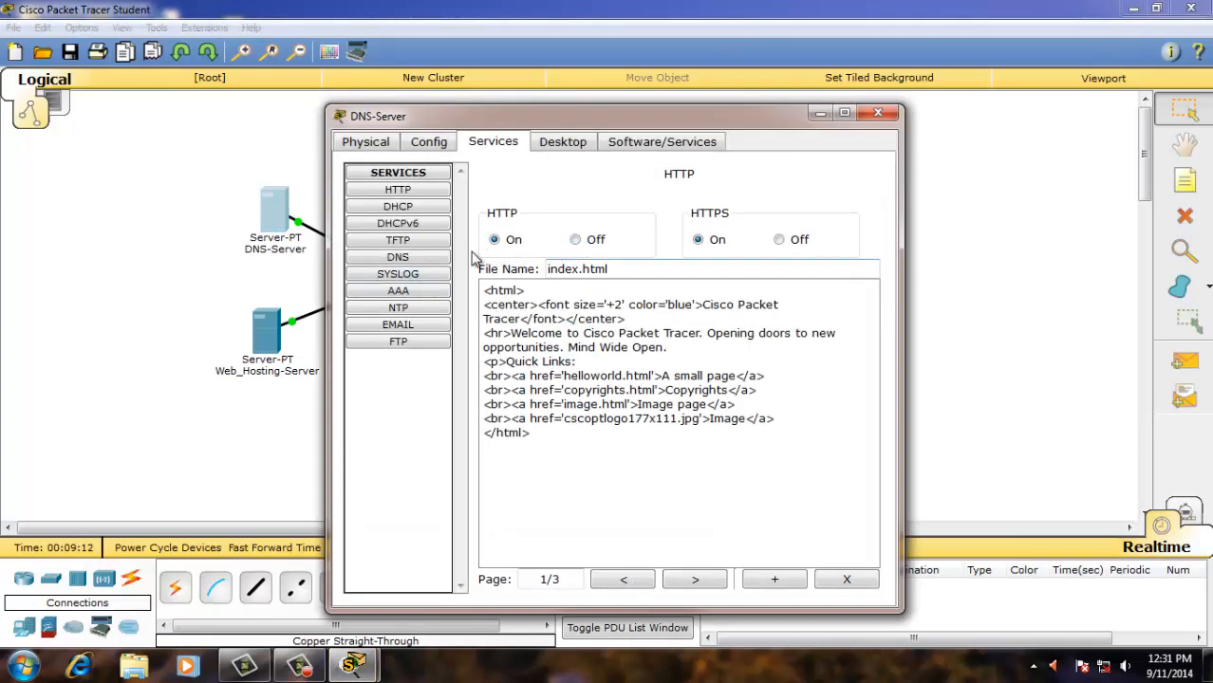
pyautogui.click(414, 260)
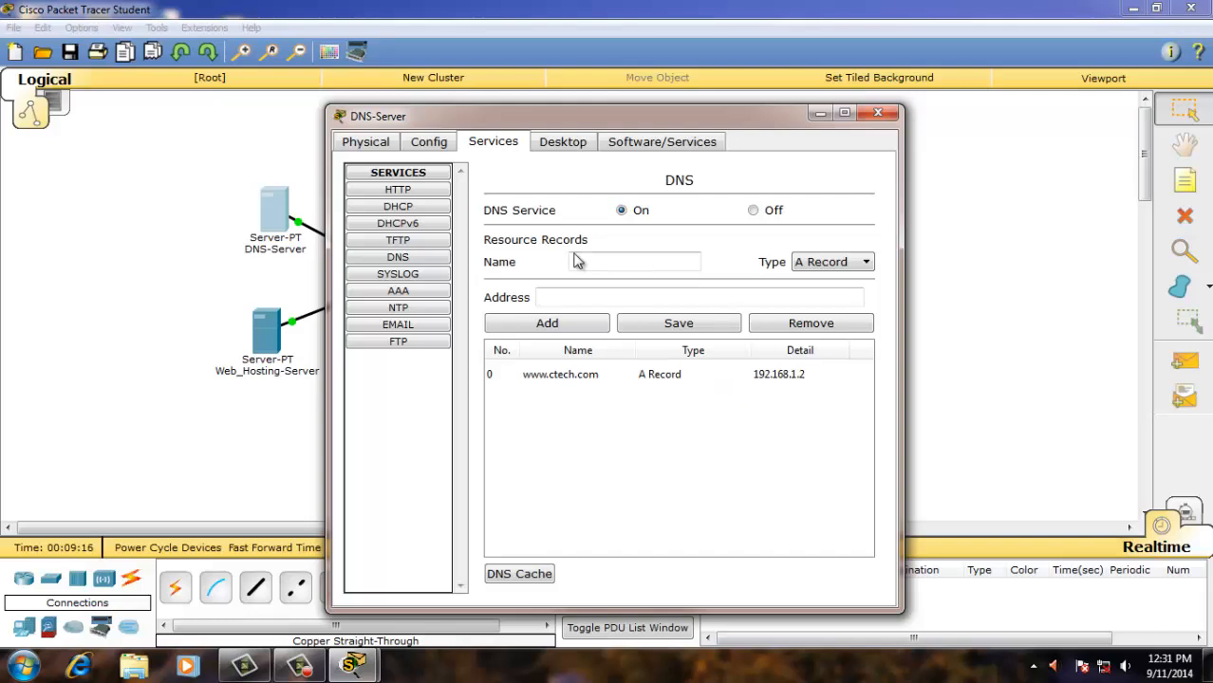
pyautogui.click(434, 141)
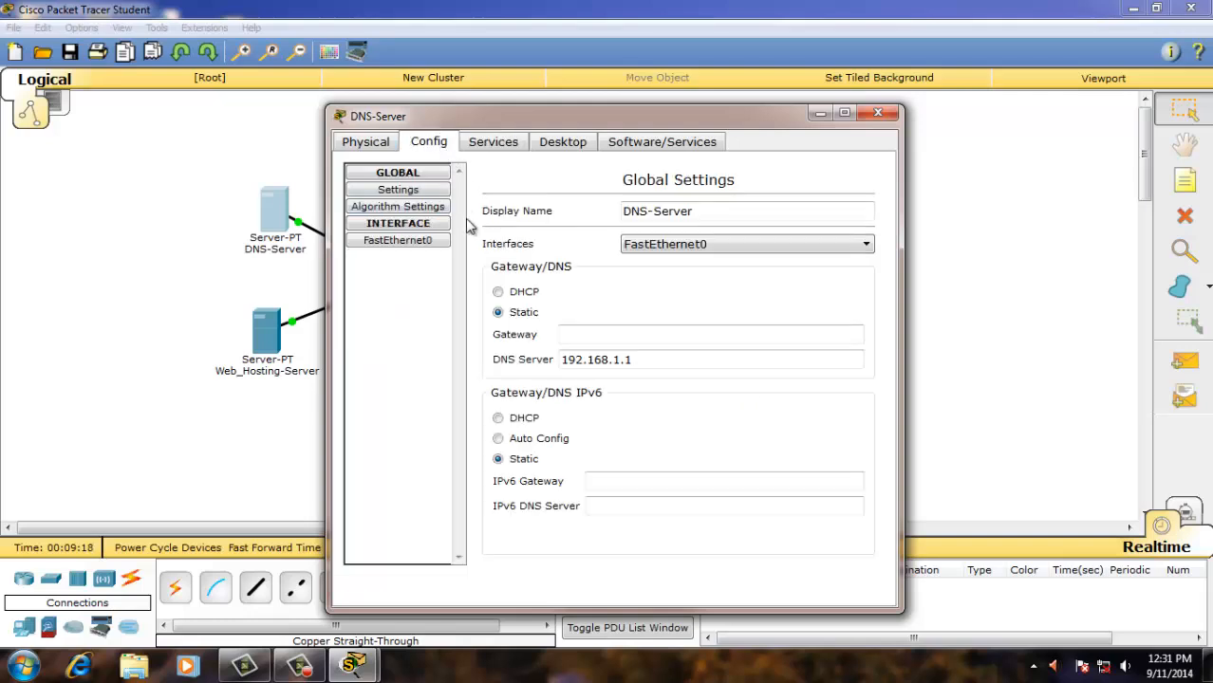
pyautogui.click(420, 245)
pyautogui.click(754, 326)
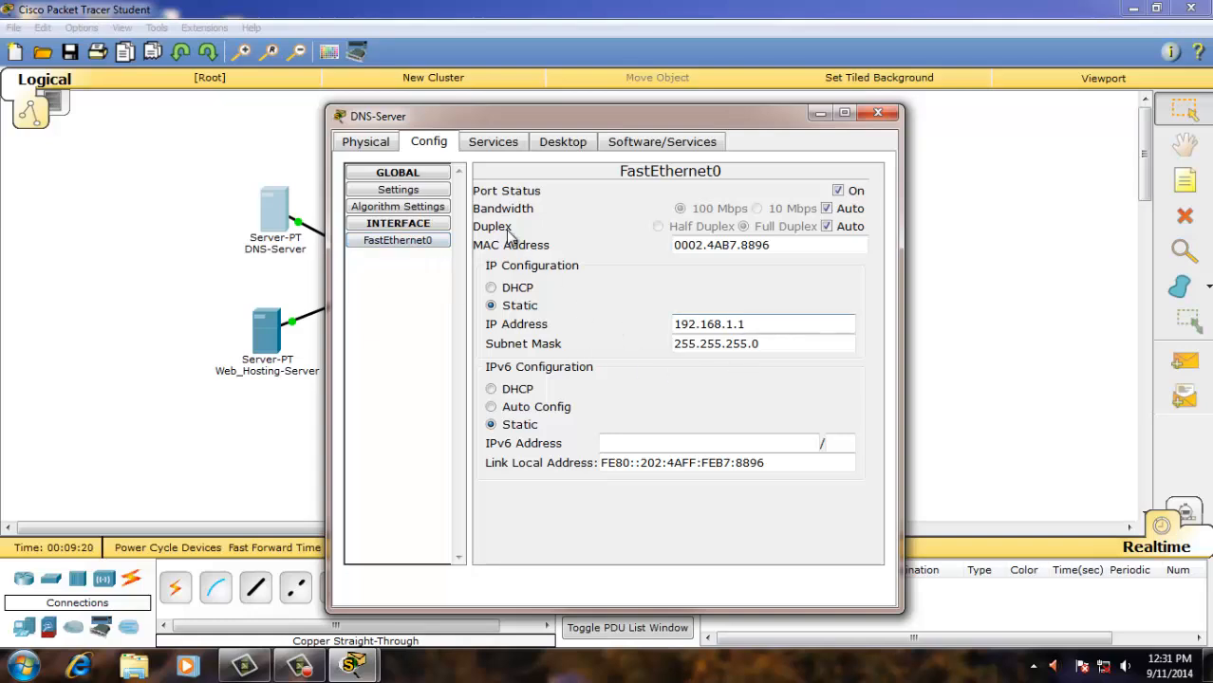
pyautogui.click(421, 194)
pyautogui.click(589, 361)
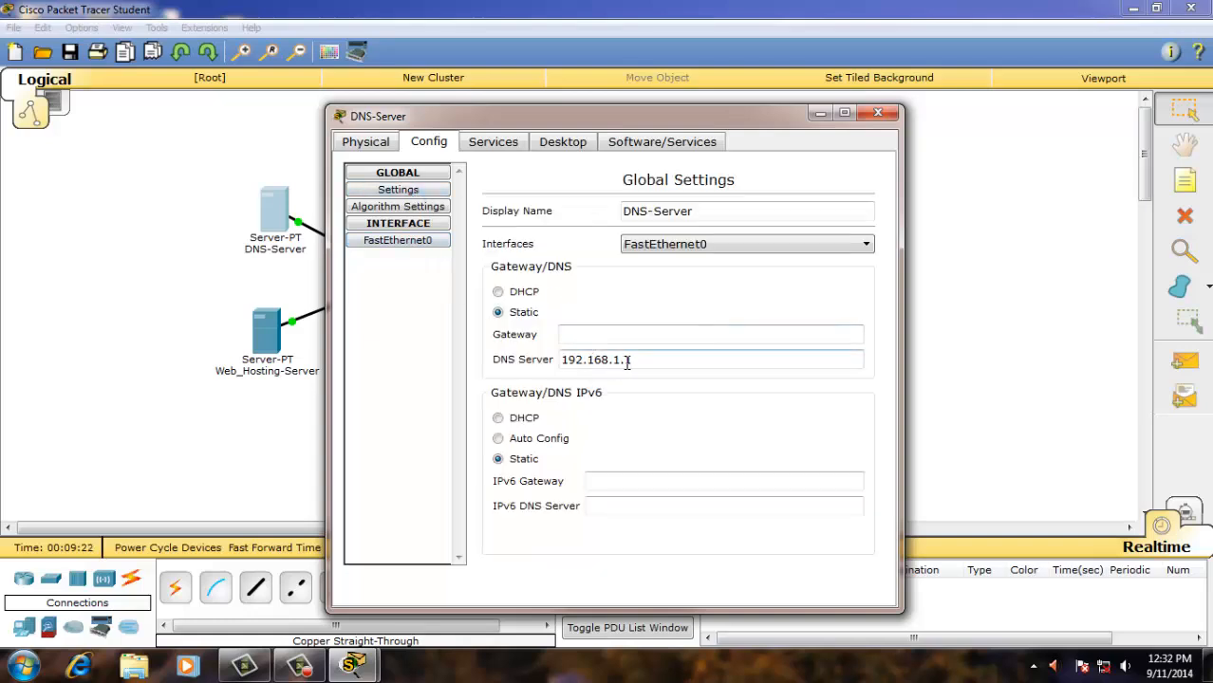
pyautogui.click(878, 114)
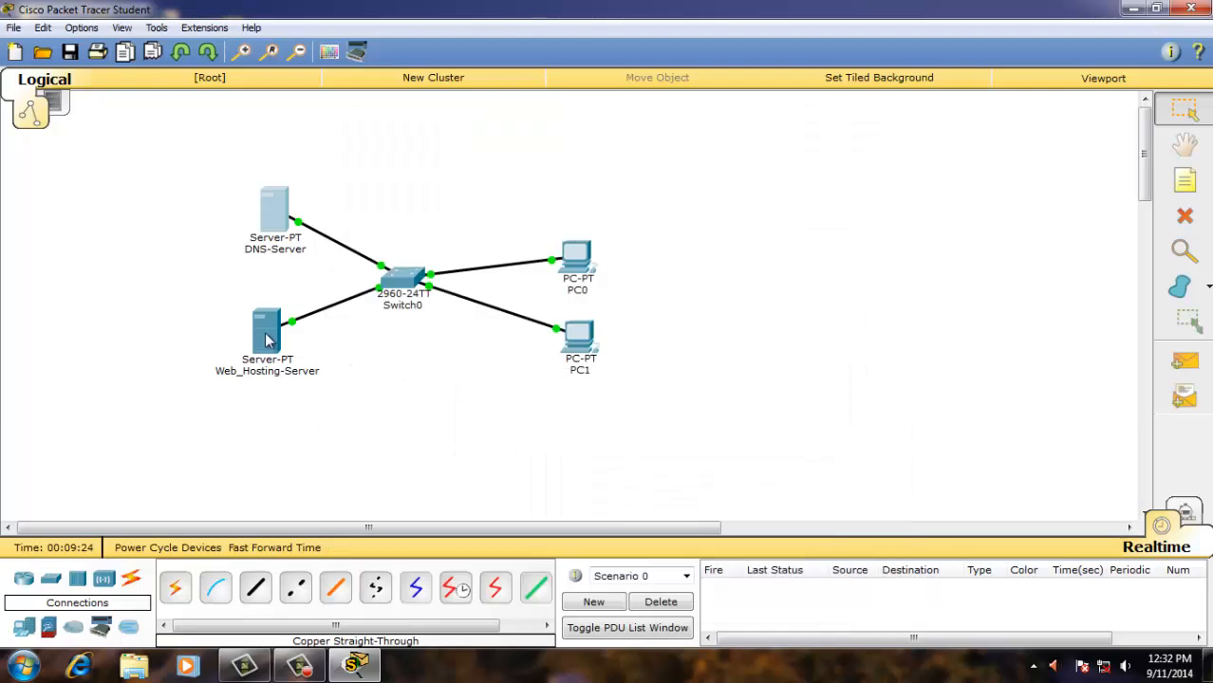
# Recheck Web_Hosting-Server's index.html page, DNS server setting and FastEthernet0 addressing, and close the device's window.
pyautogui.click(266, 332)
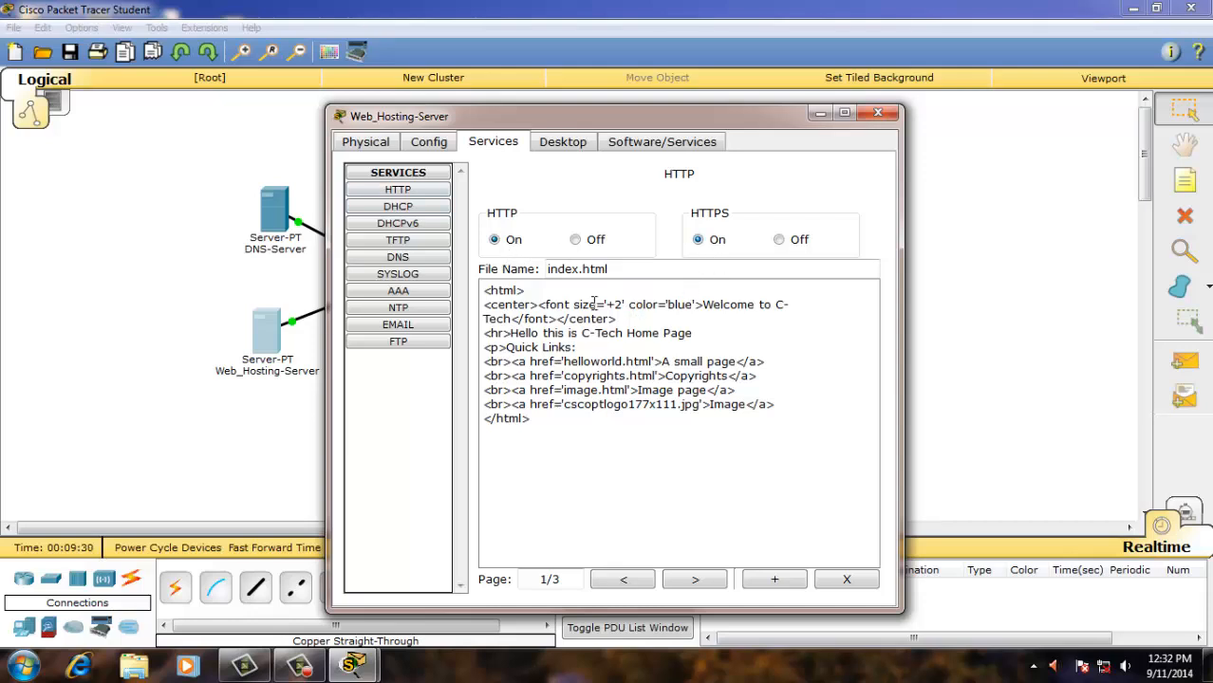
pyautogui.click(430, 145)
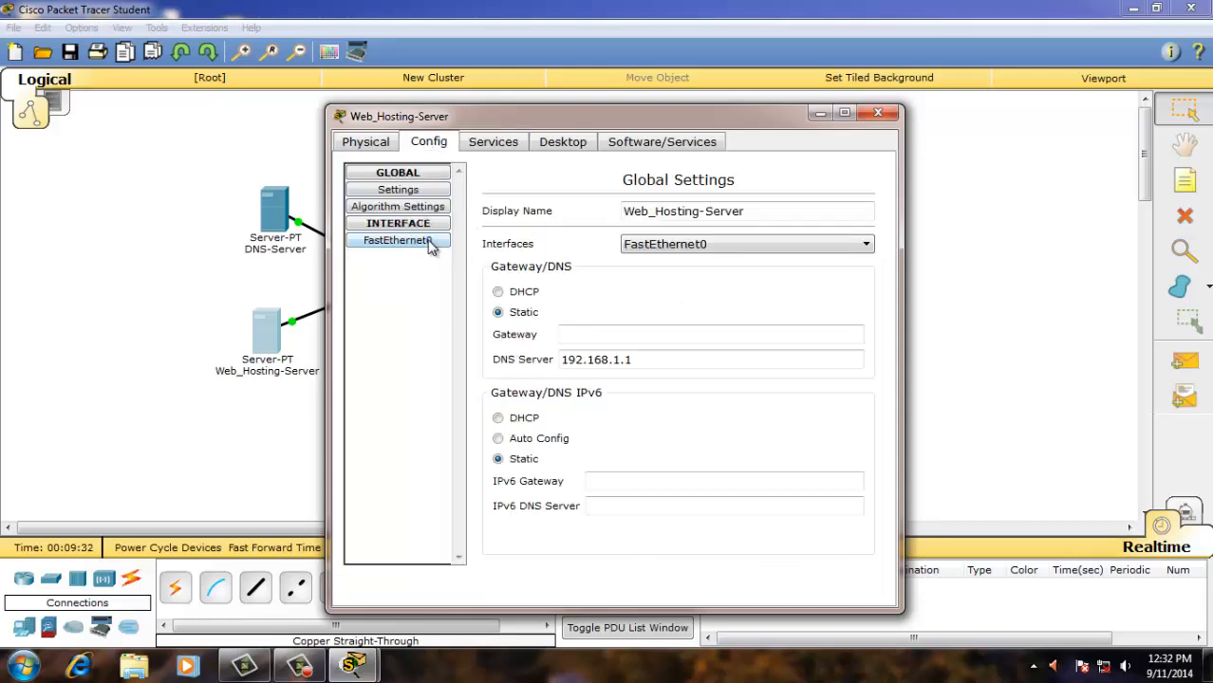
pyautogui.click(581, 360)
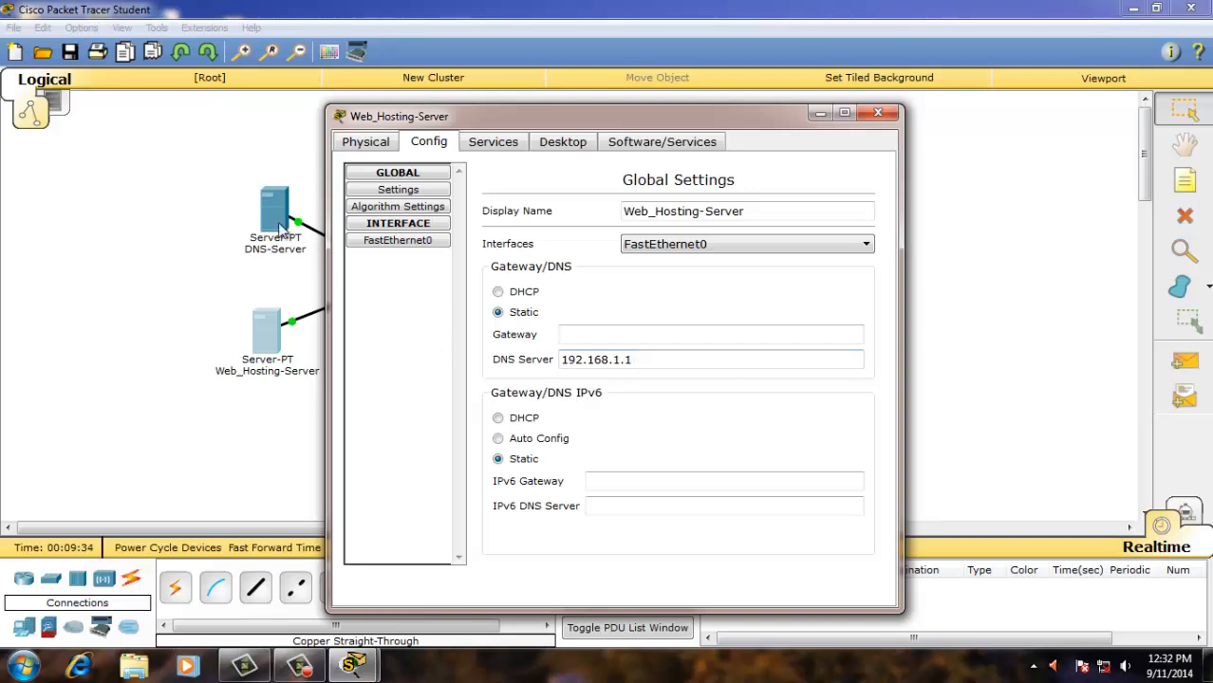
pyautogui.click(399, 241)
pyautogui.click(771, 329)
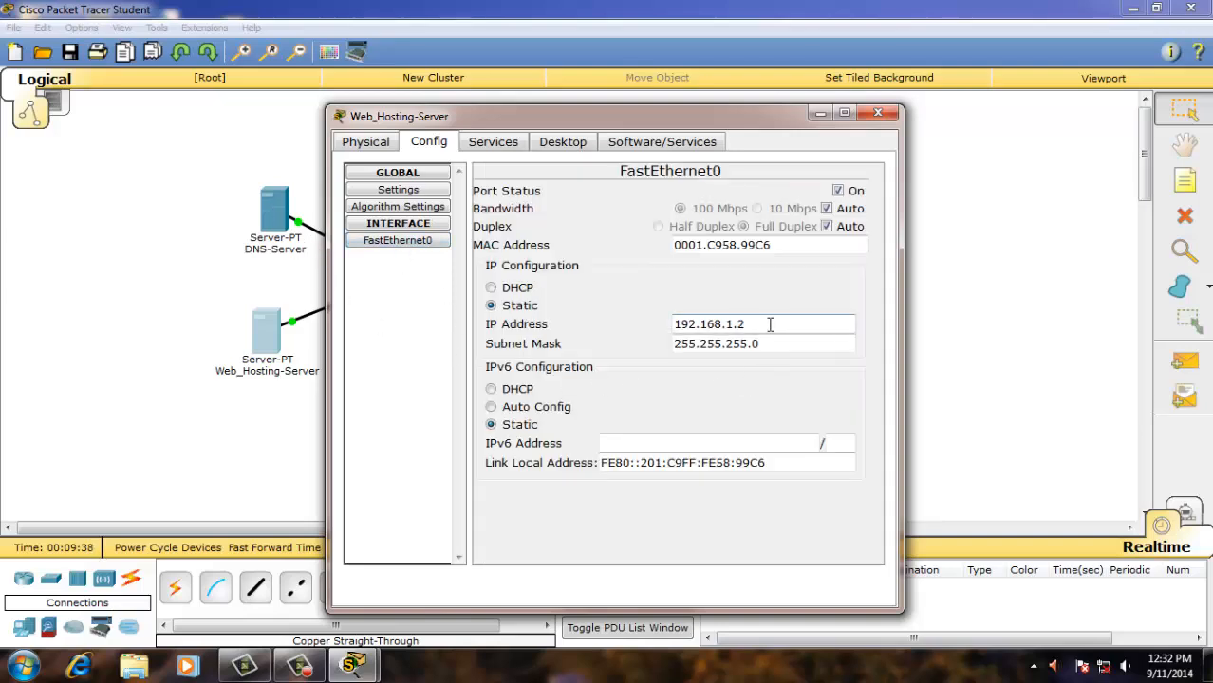
pyautogui.click(878, 113)
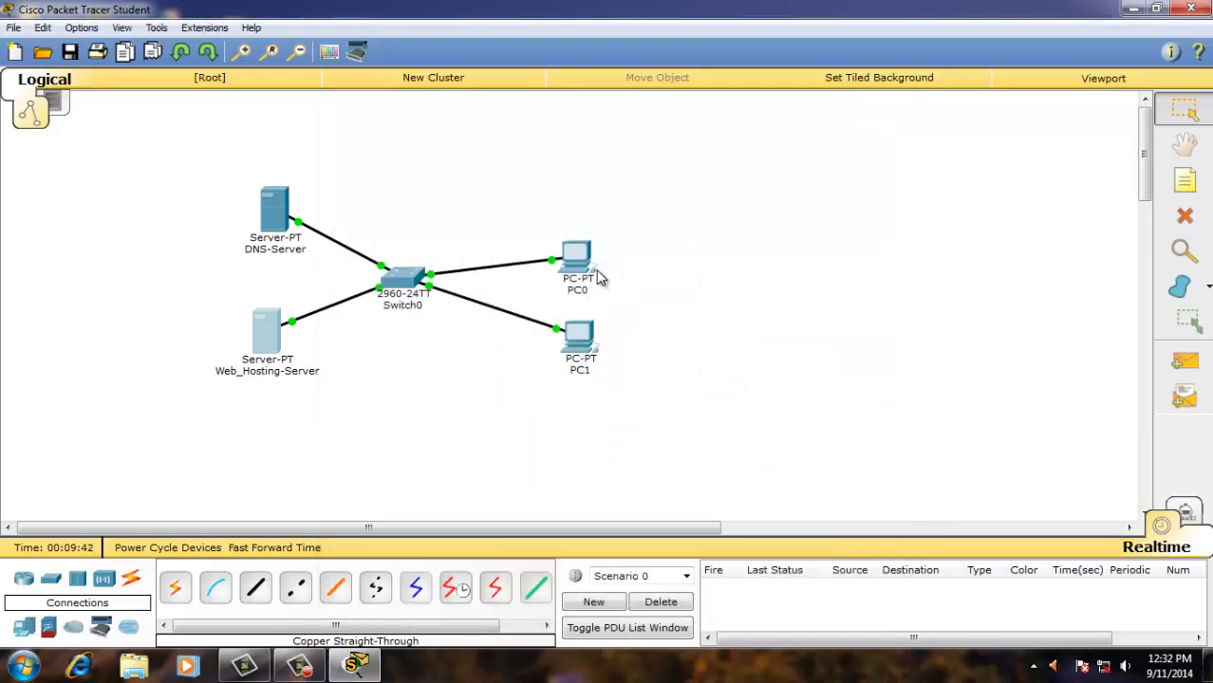
pyautogui.click(575, 262)
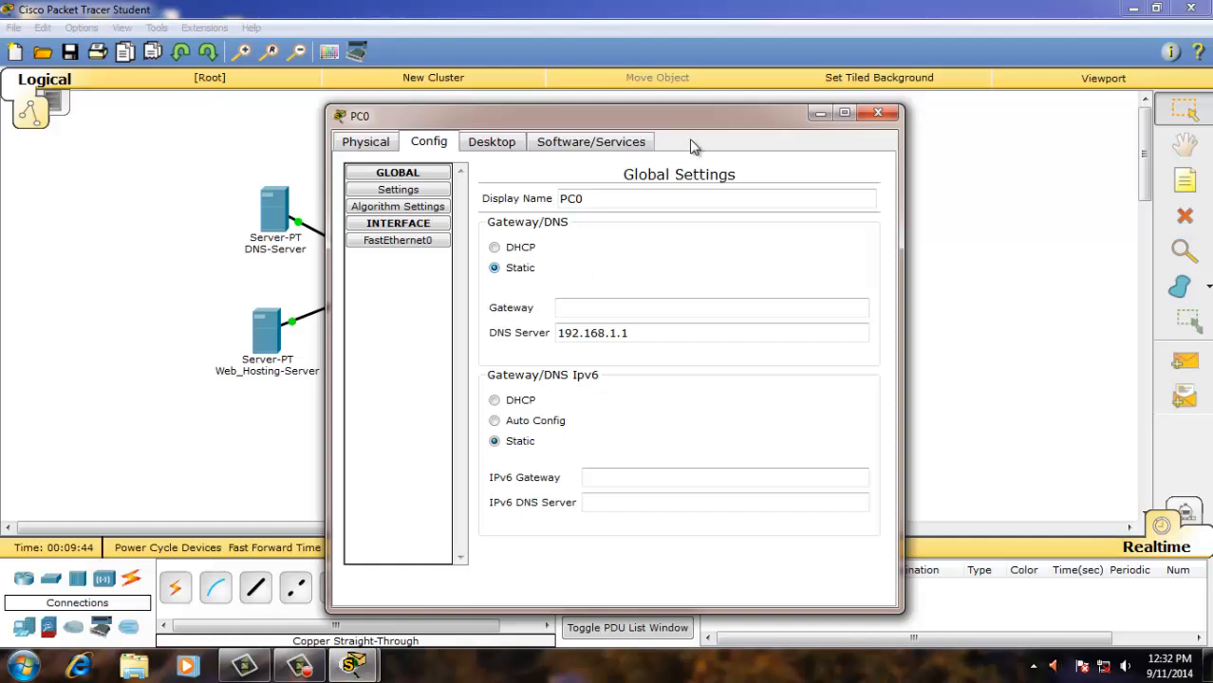
pyautogui.moveTo(740, 115); pyautogui.dragTo(882, 69)
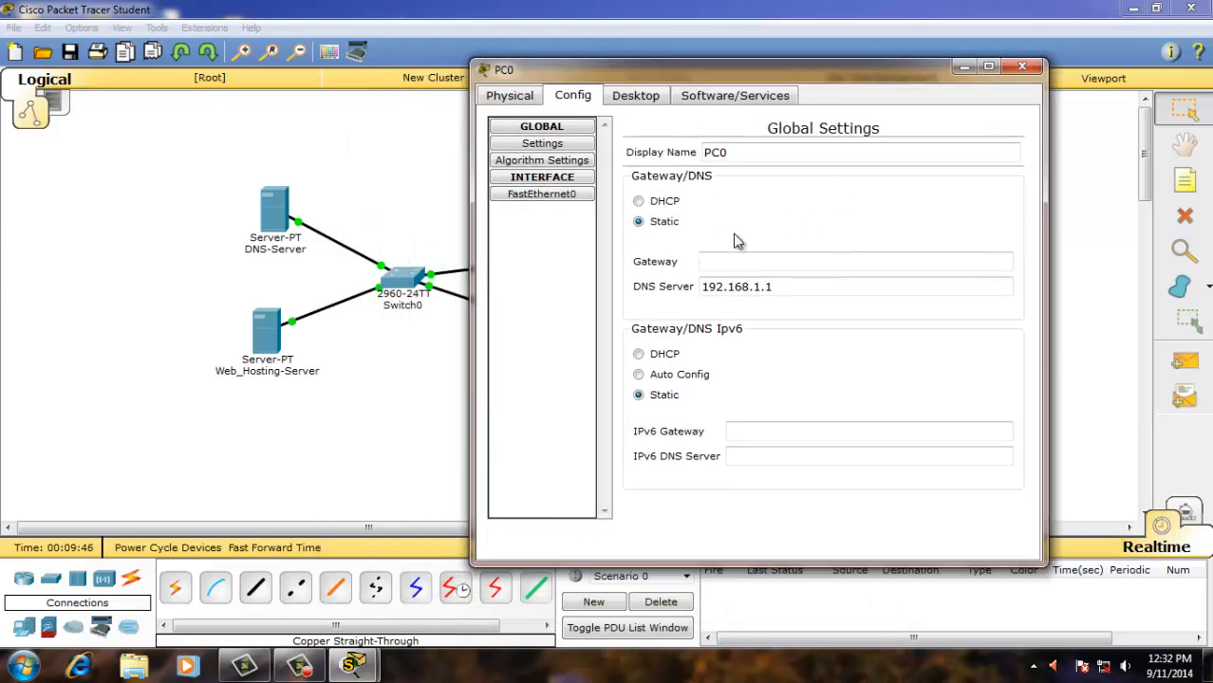
pyautogui.click(774, 265)
pyautogui.click(655, 96)
pyautogui.click(999, 154)
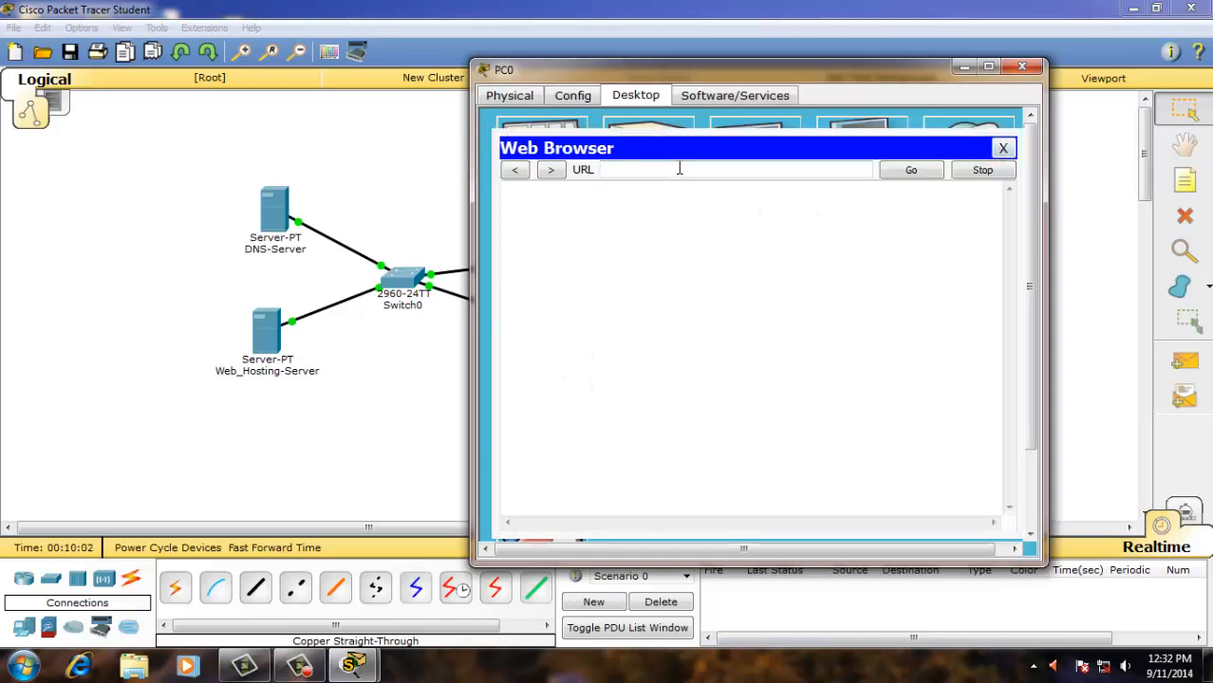
pyautogui.write('www.c-tech.com')
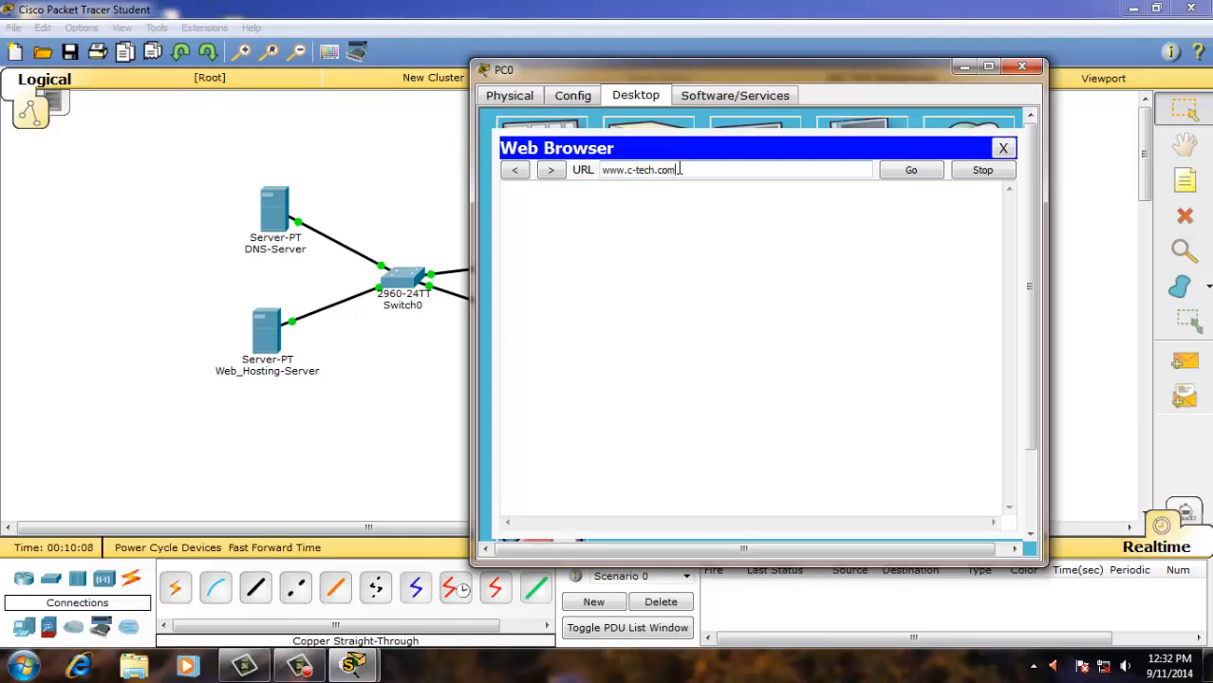
pyautogui.press('Return')
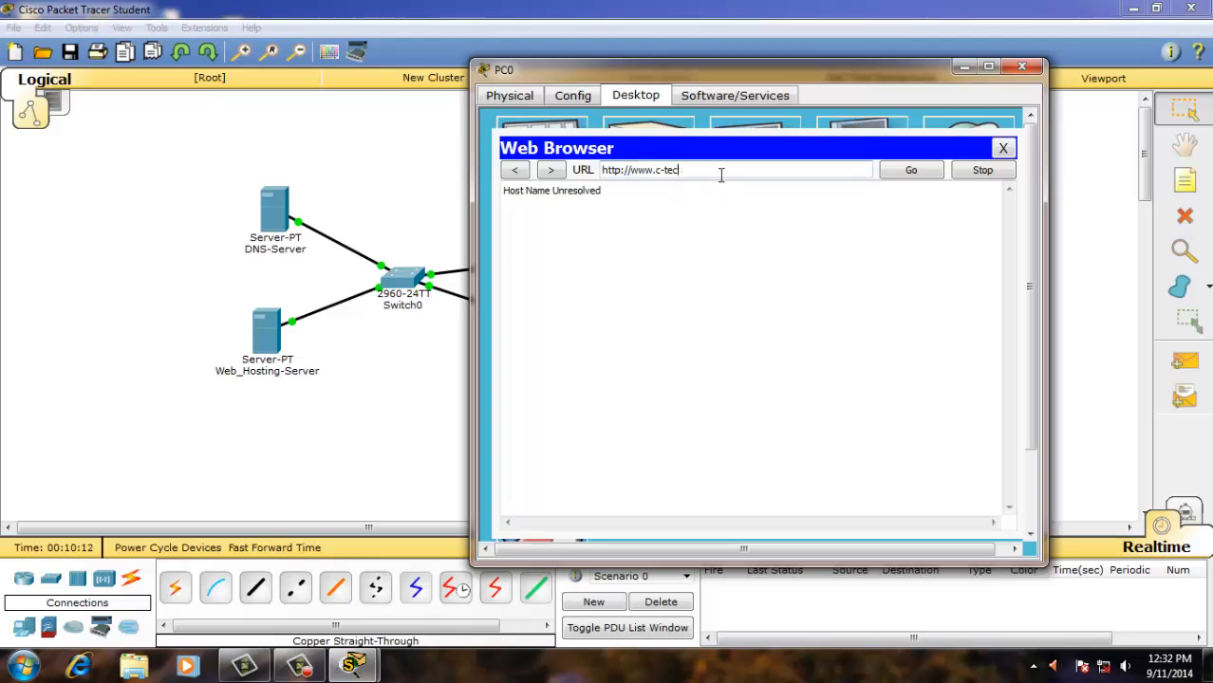
pyautogui.write('tech.com')
pyautogui.press('Return')
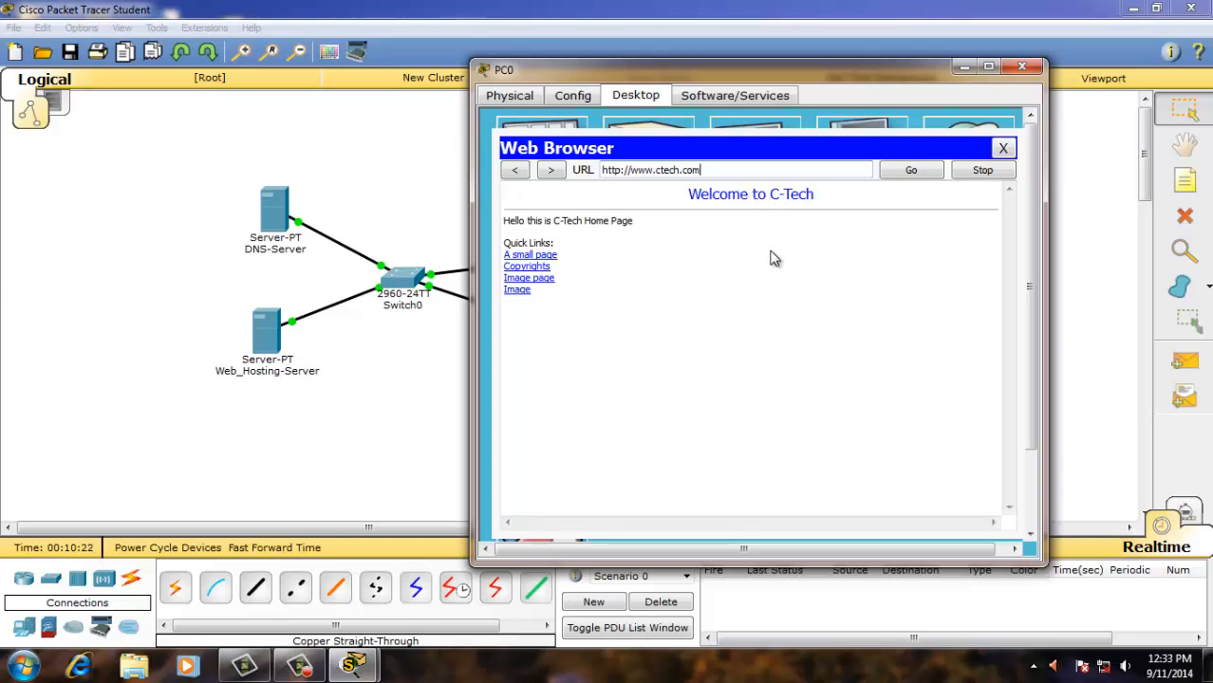
# Test the quick links on the C-Tech home page, going back to the home page after each one, and close PC0's window.
pyautogui.click(552, 255)
pyautogui.click(522, 171)
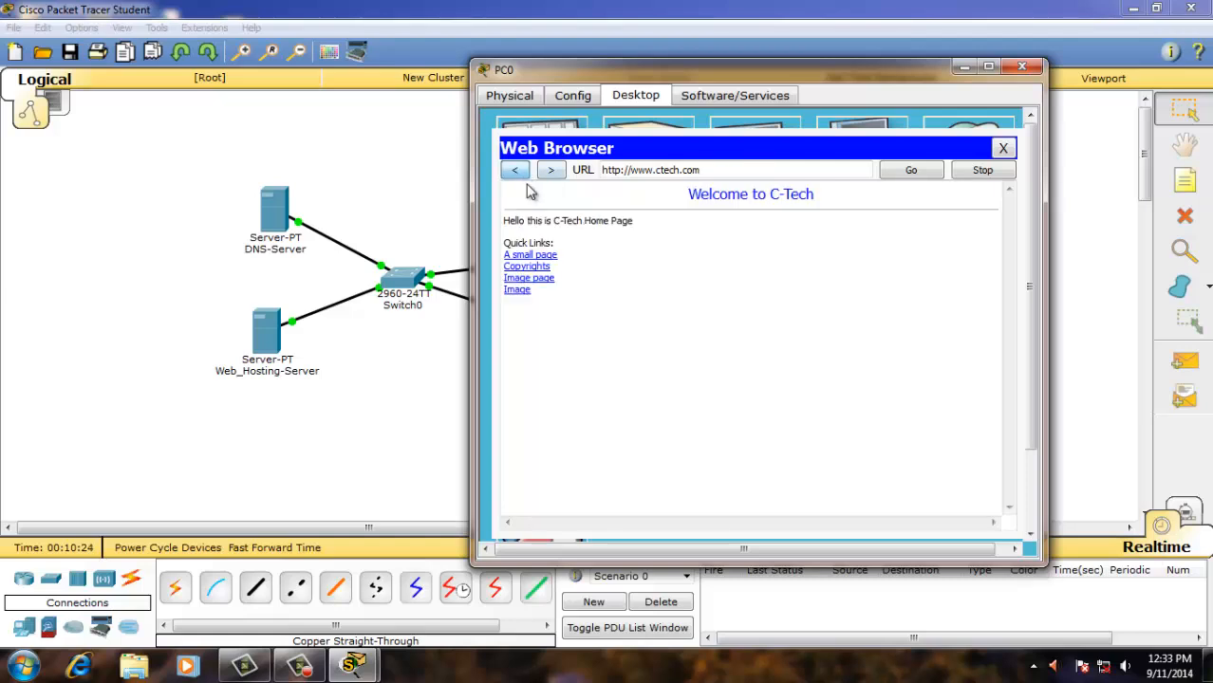
pyautogui.click(531, 271)
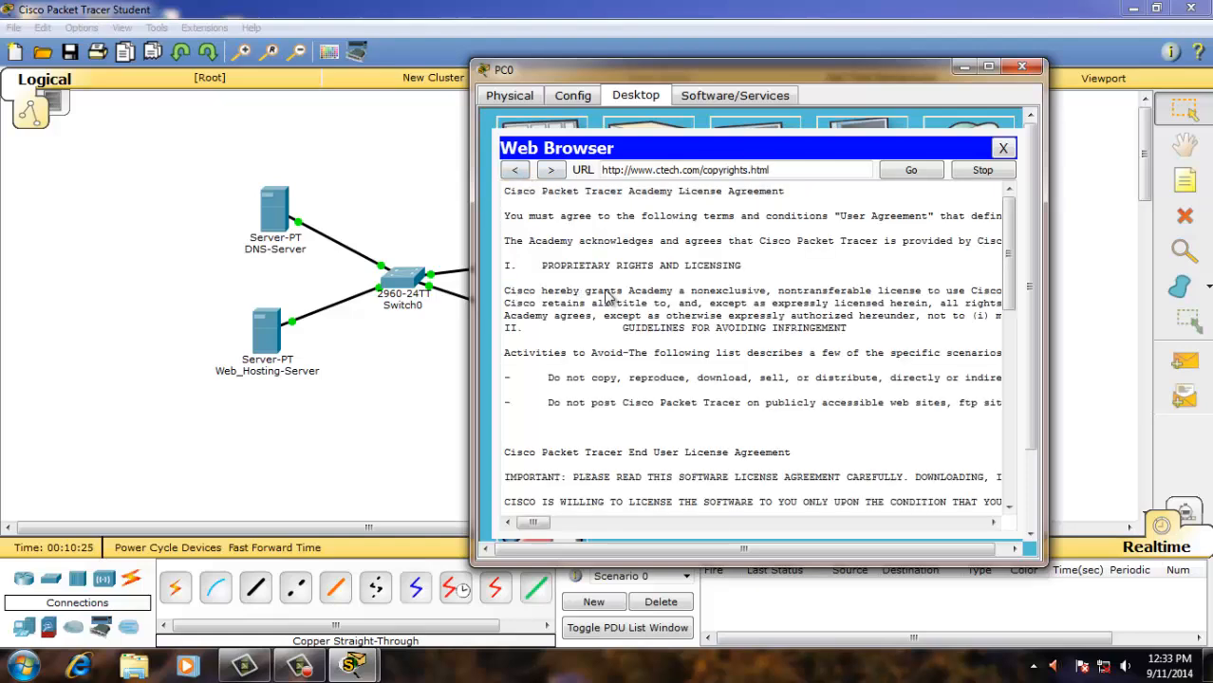
pyautogui.click(517, 171)
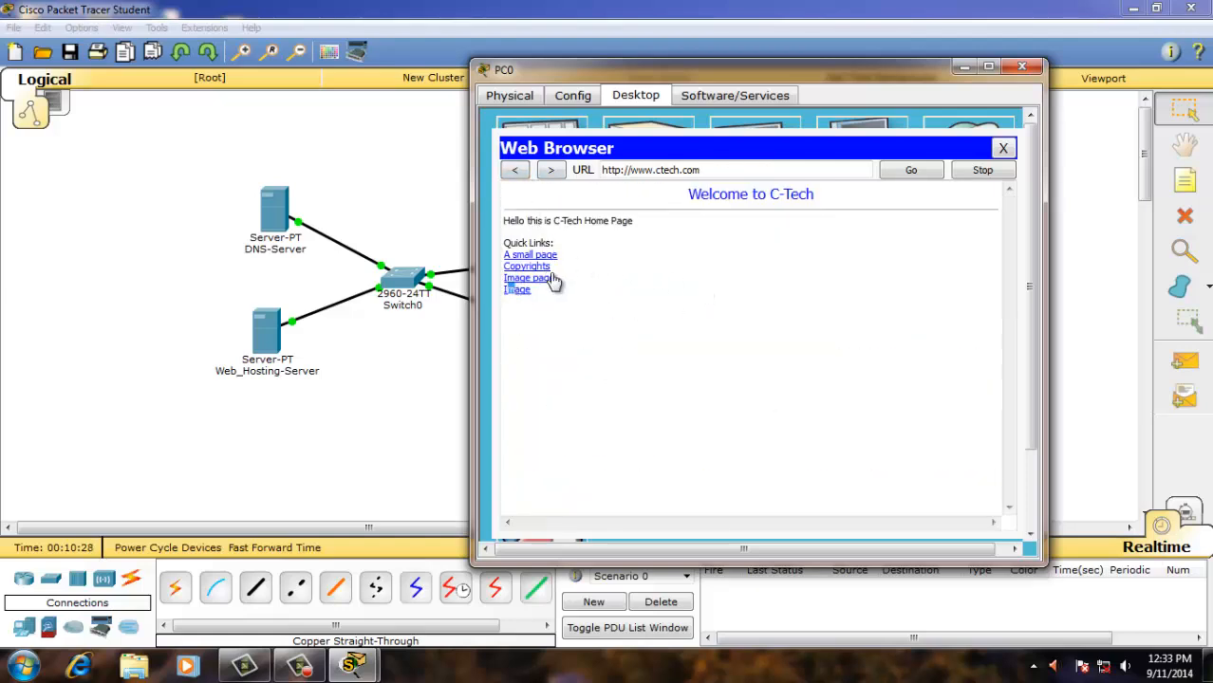
pyautogui.click(517, 291)
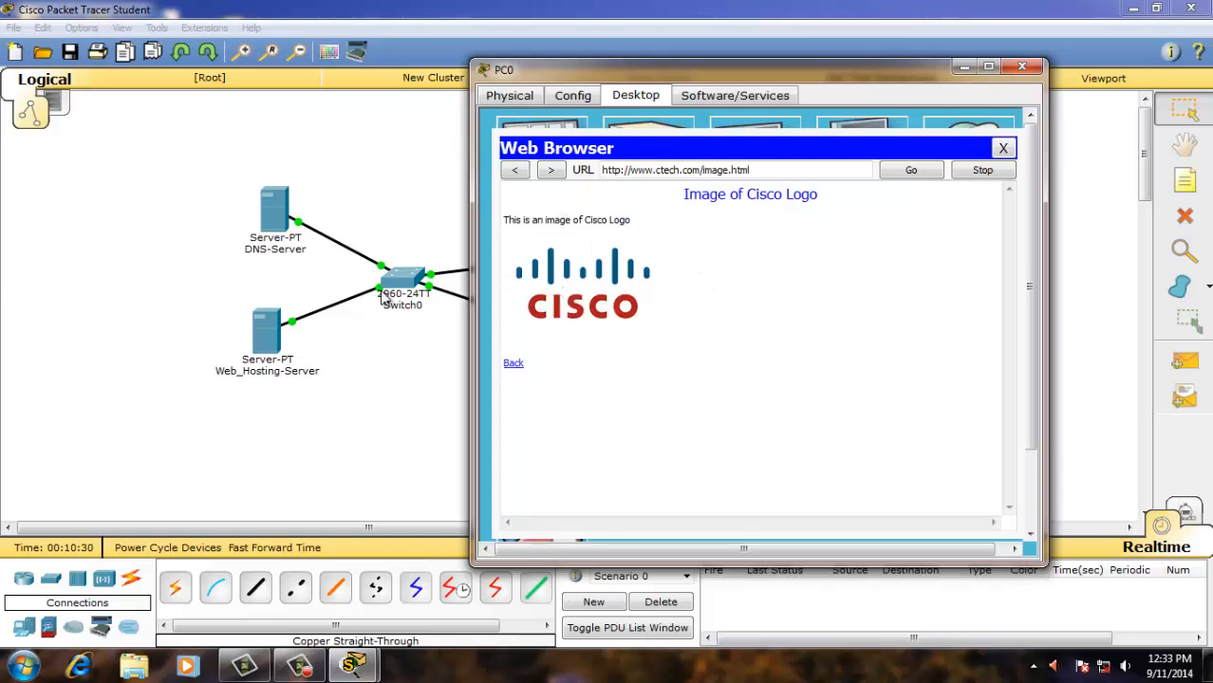
pyautogui.click(516, 171)
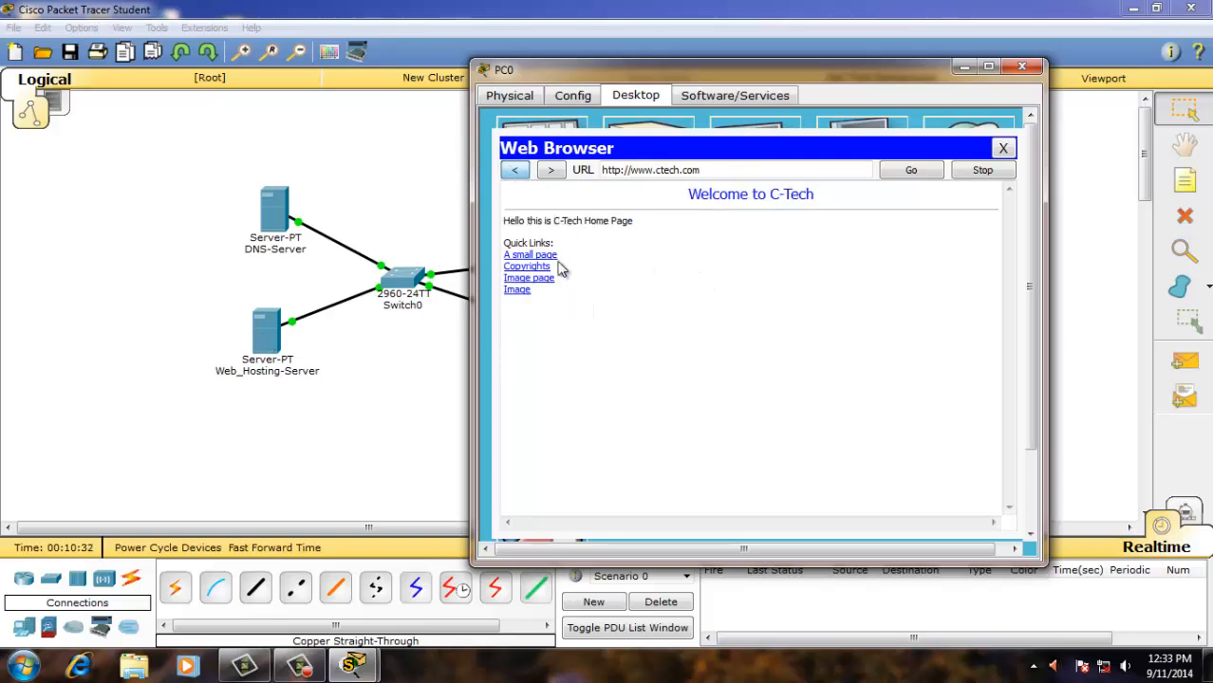
pyautogui.click(536, 267)
pyautogui.click(515, 171)
pyautogui.click(518, 289)
pyautogui.click(516, 171)
pyautogui.click(553, 256)
pyautogui.click(515, 171)
pyautogui.click(1022, 68)
pyautogui.click(577, 340)
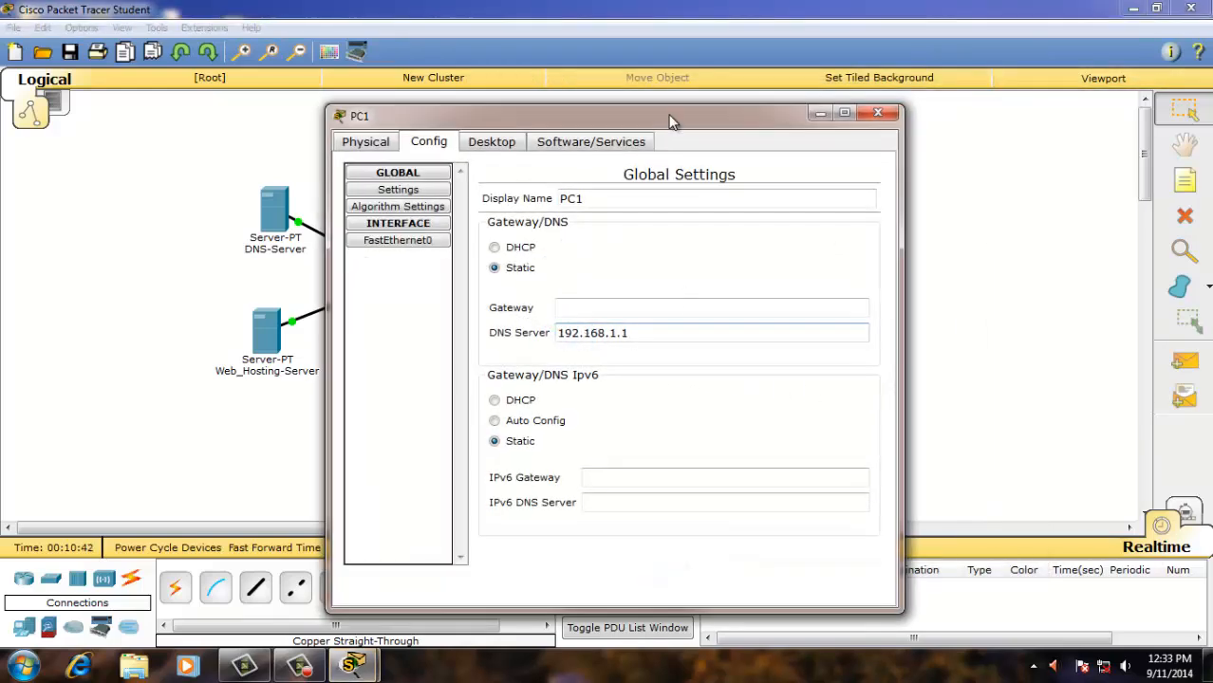
pyautogui.moveTo(670, 121); pyautogui.dragTo(947, 32)
pyautogui.click(774, 56)
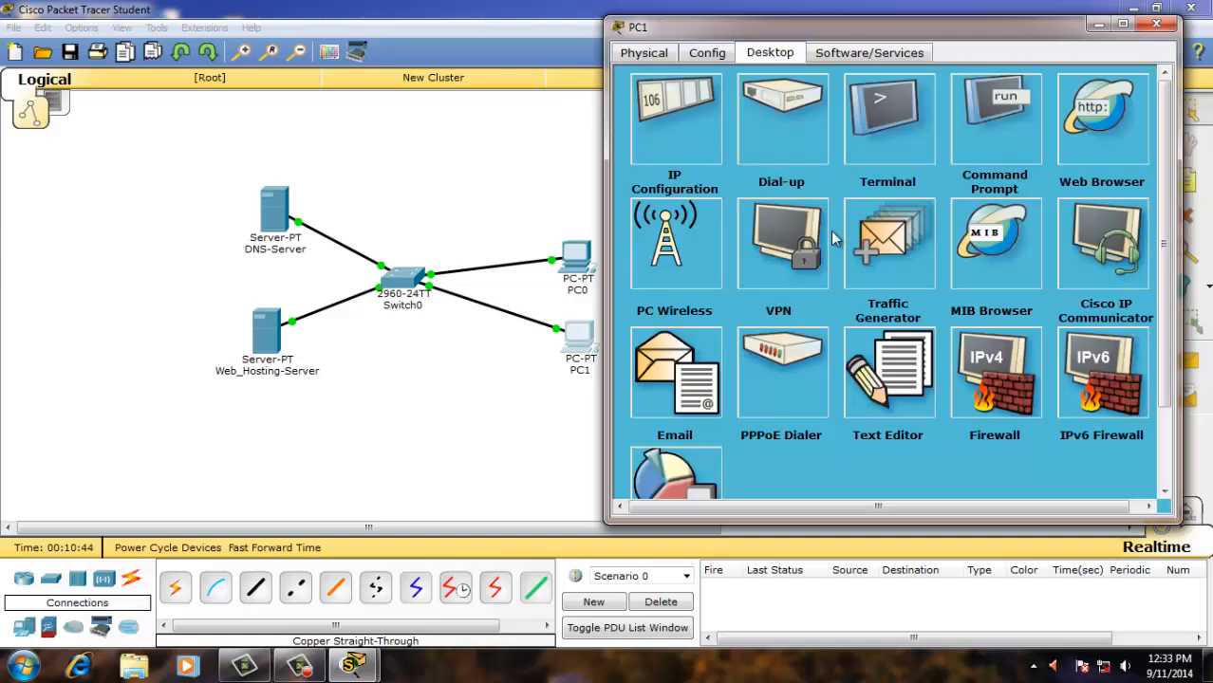
pyautogui.click(1103, 124)
pyautogui.click(757, 132)
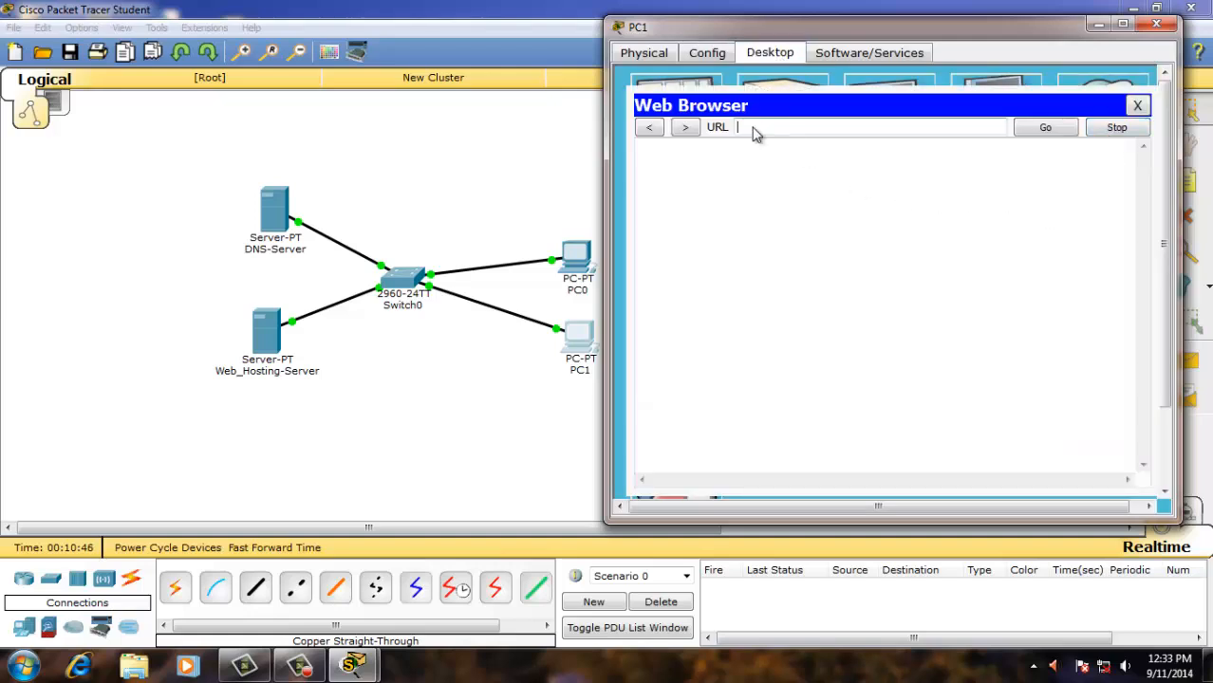
pyautogui.write('www.ctech.com')
pyautogui.press('Return')
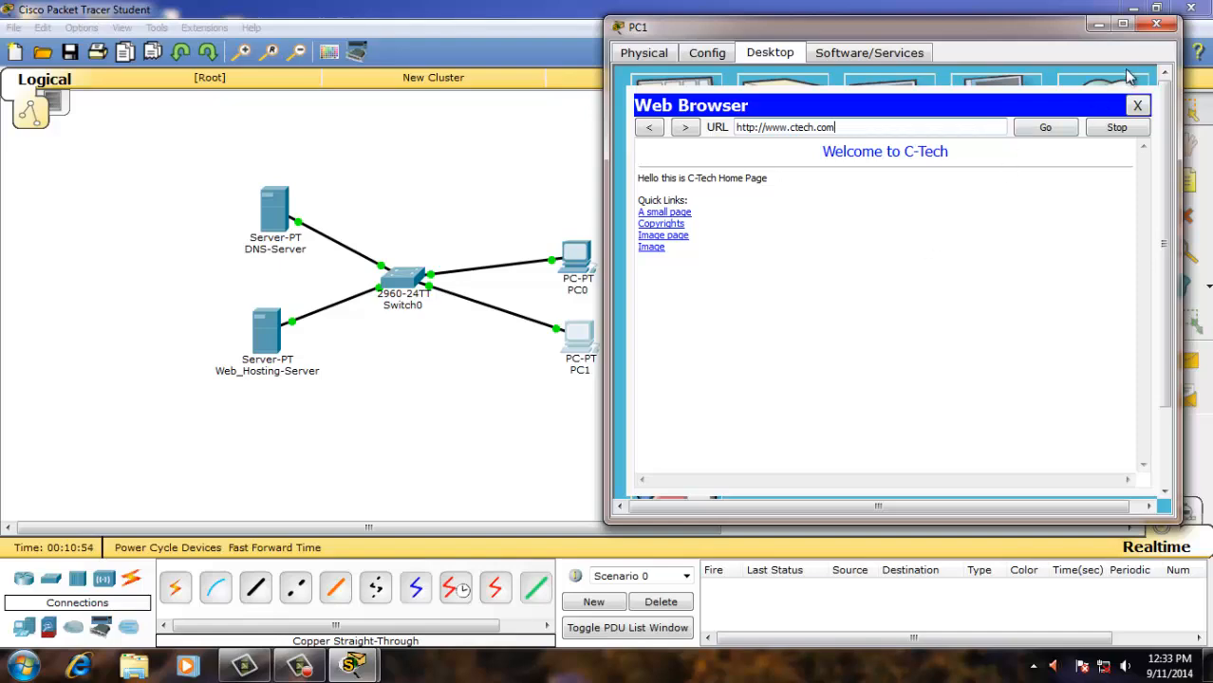
pyautogui.click(1157, 26)
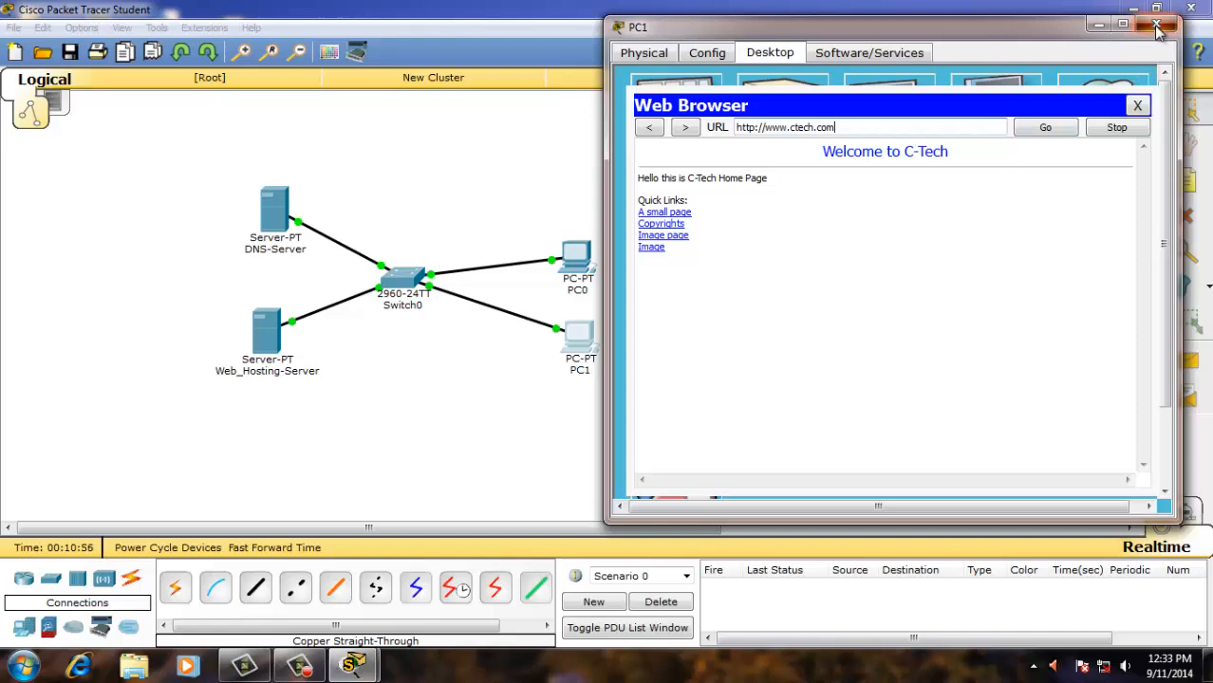
# Change the heading of Web_Hosting-Server's index.html page to "Welcome to web server" and close the device's window.
pyautogui.click(262, 330)
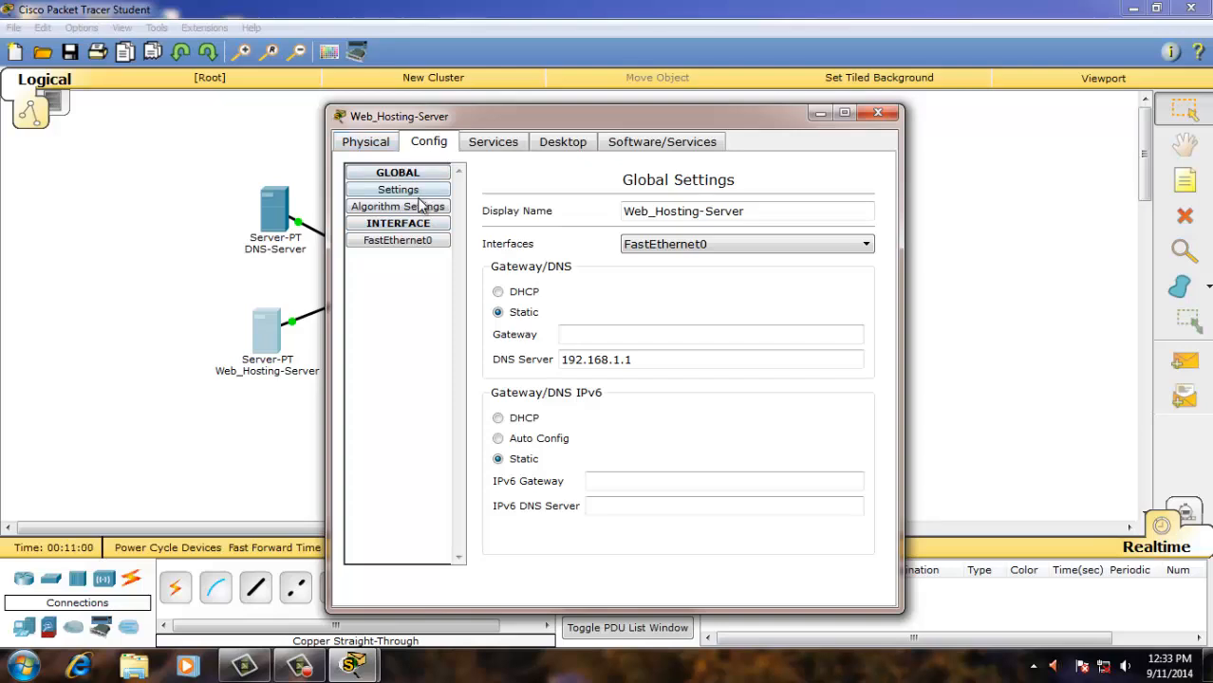
pyautogui.click(501, 140)
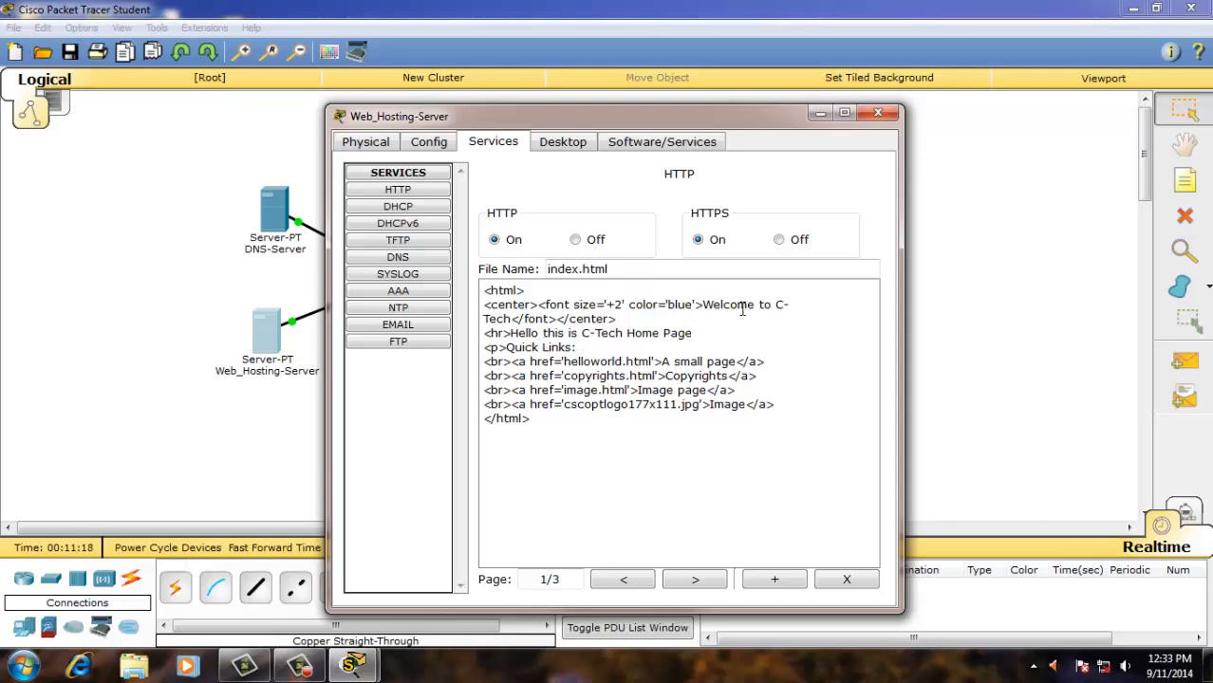
pyautogui.moveTo(760, 306); pyautogui.dragTo(511, 321)
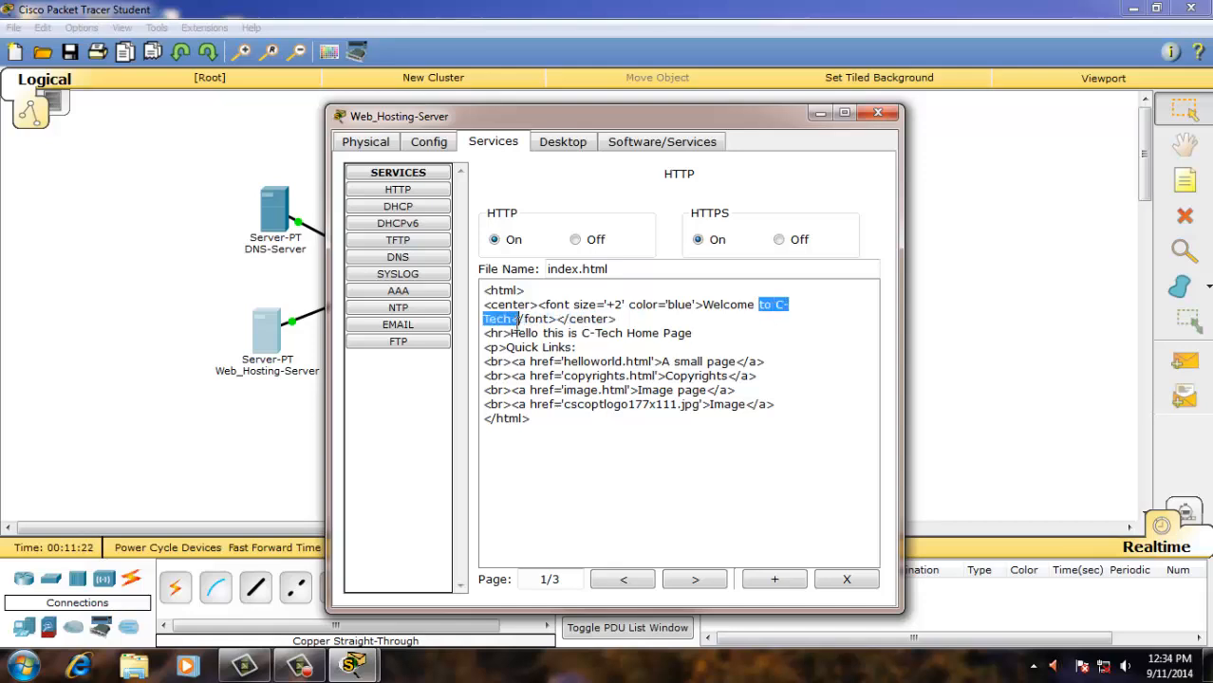
pyautogui.press('Delete')
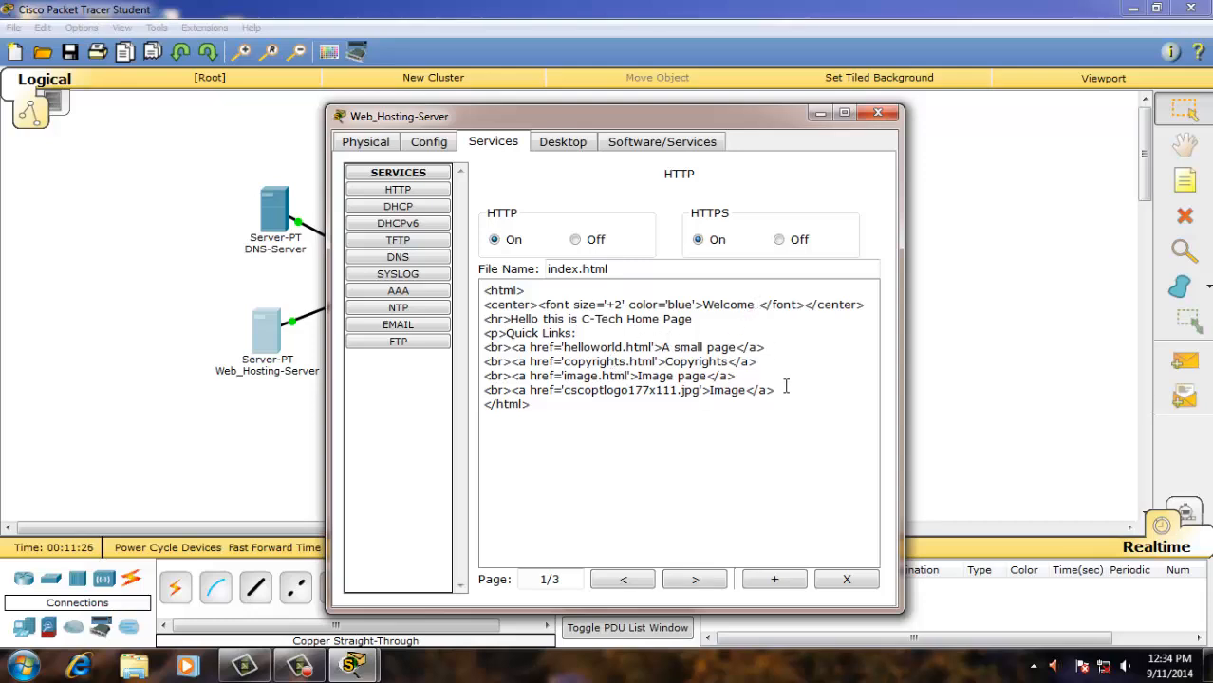
pyautogui.write('to web server')
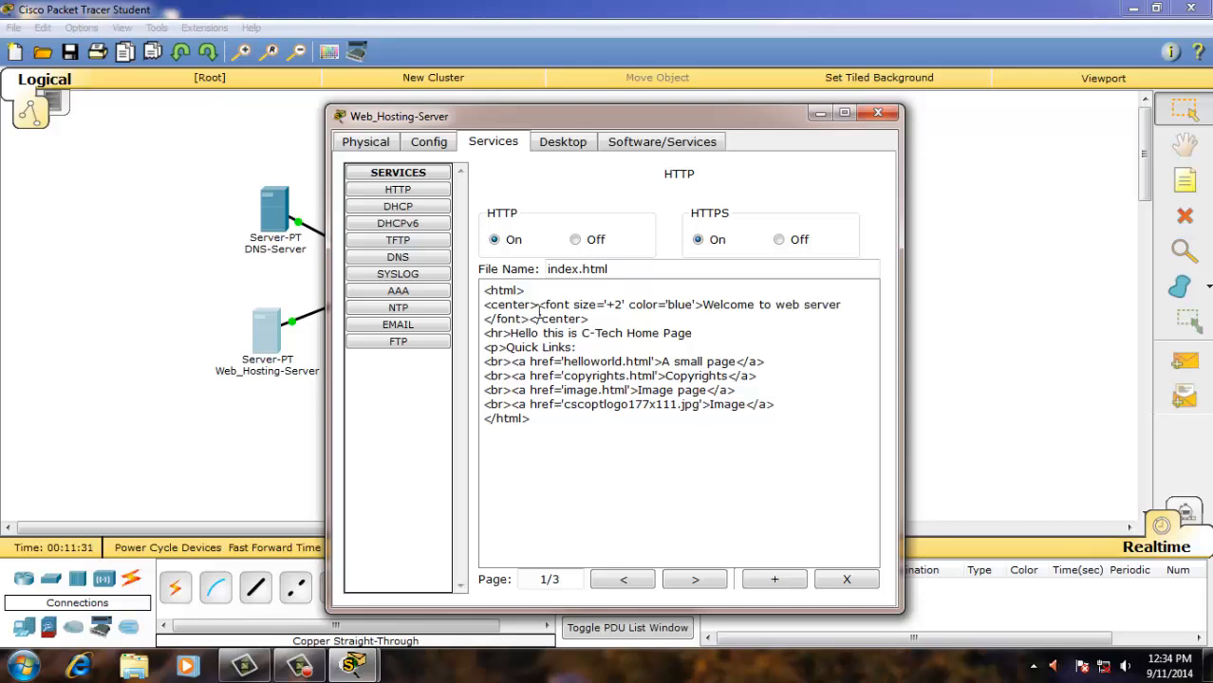
pyautogui.click(878, 114)
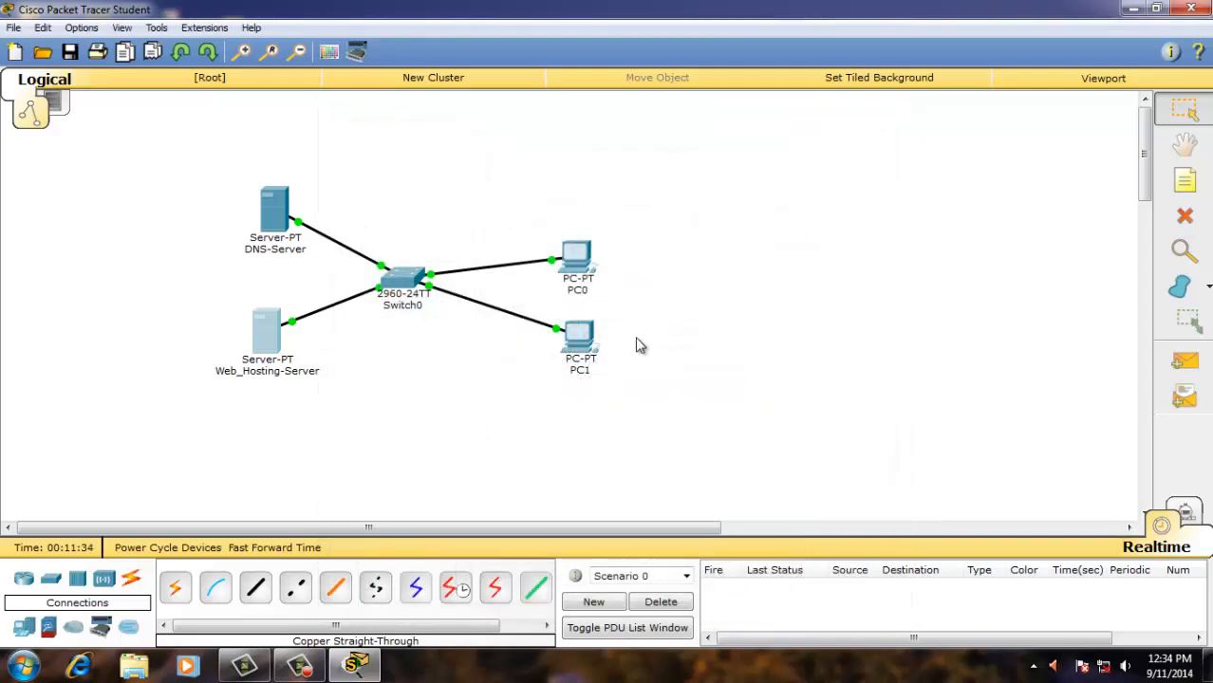
pyautogui.click(578, 329)
pyautogui.click(836, 217)
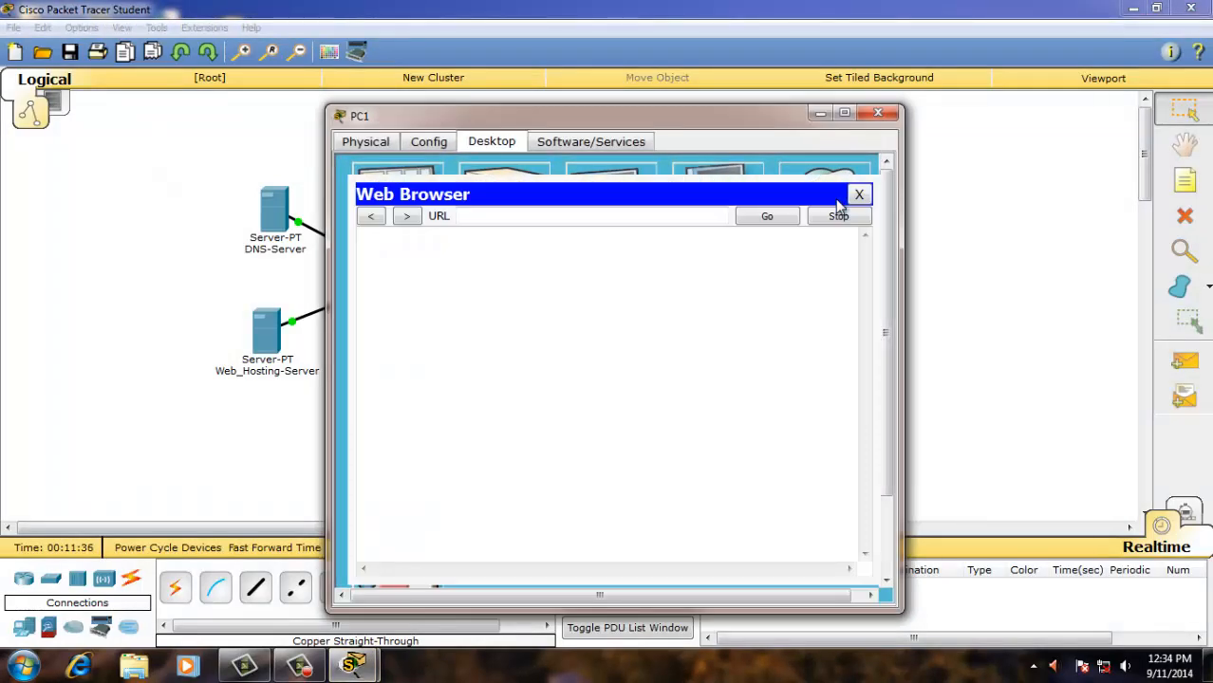
pyautogui.click(536, 217)
pyautogui.write('www.ctech')
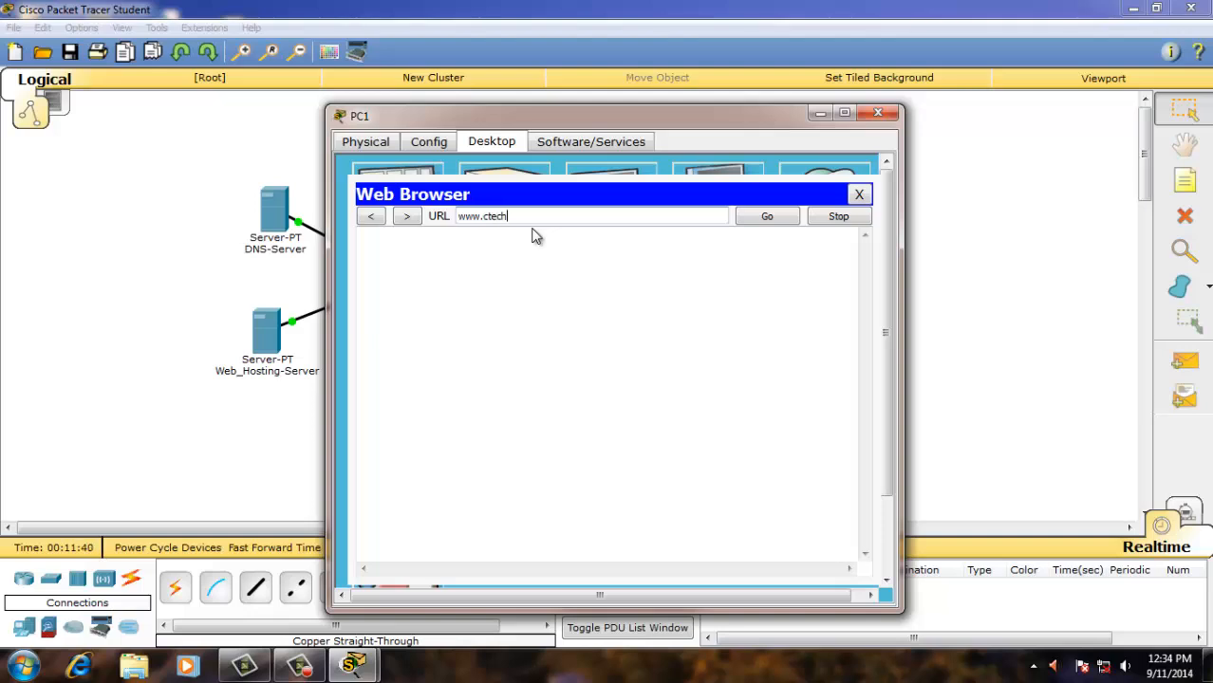
pyautogui.write('.com')
pyautogui.press('Return')
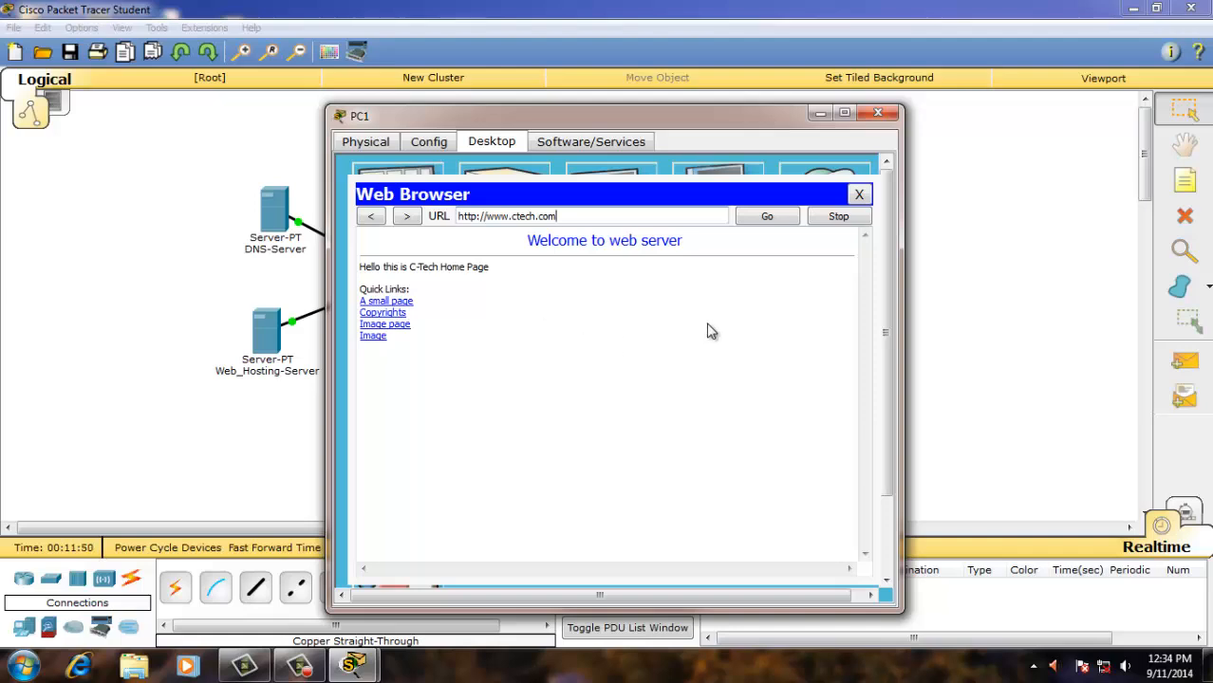
pyautogui.click(380, 337)
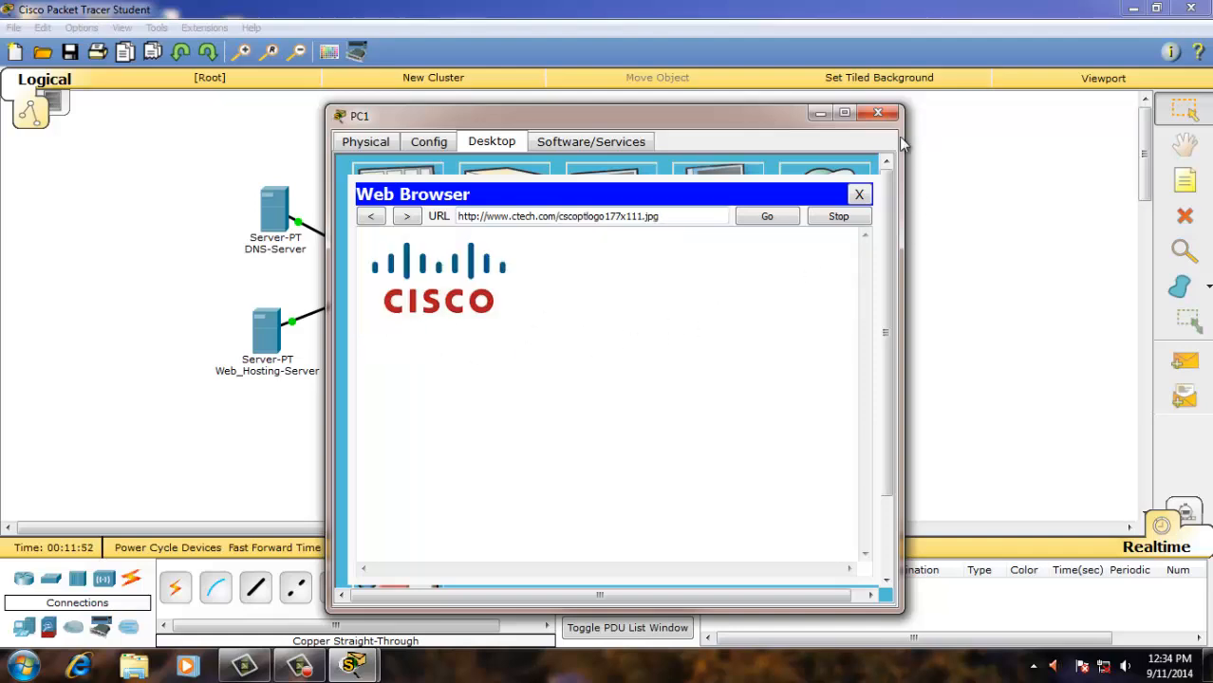
pyautogui.click(878, 113)
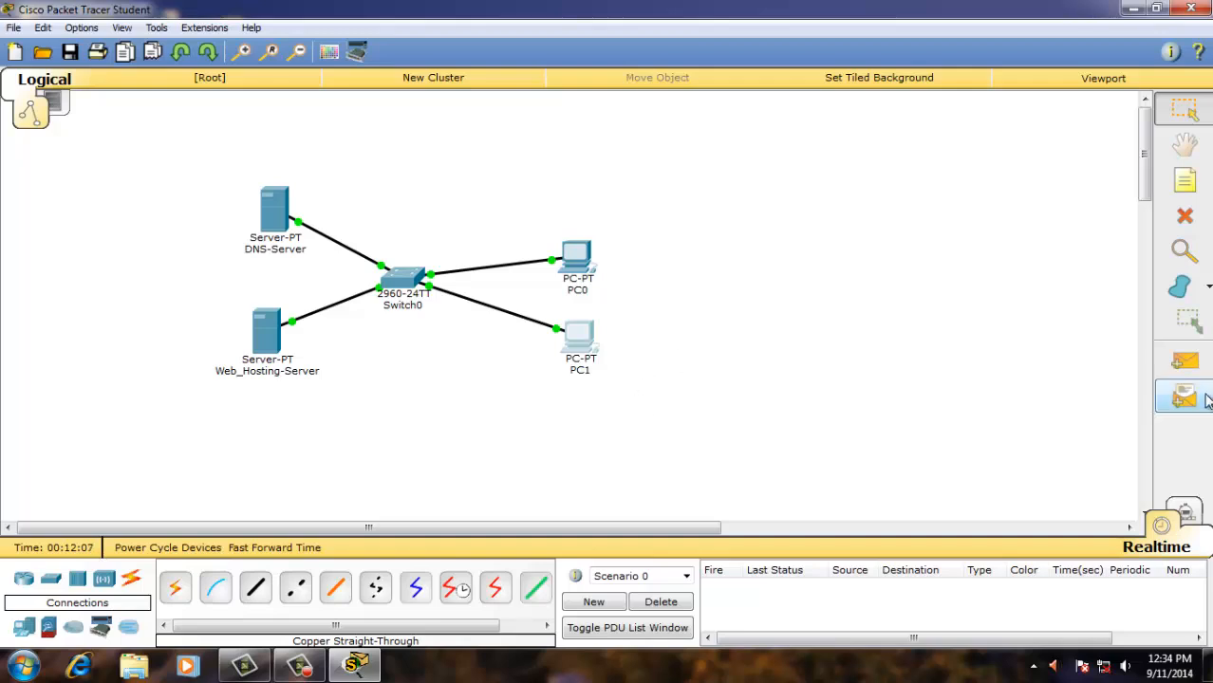
# Test connectivity with simple PDUs from Web_Hosting-Server to PC1 and from DNS-Server to PC0.
pyautogui.click(1185, 362)
pyautogui.click(272, 335)
pyautogui.click(581, 343)
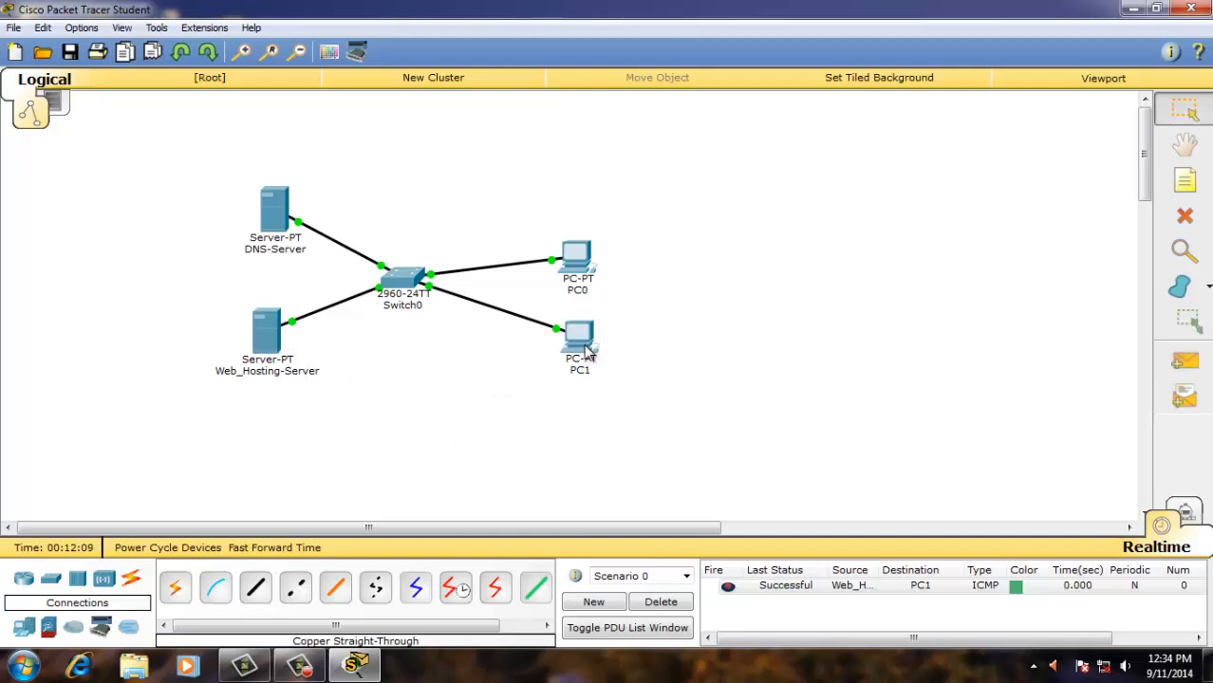
pyautogui.click(1185, 362)
pyautogui.click(275, 206)
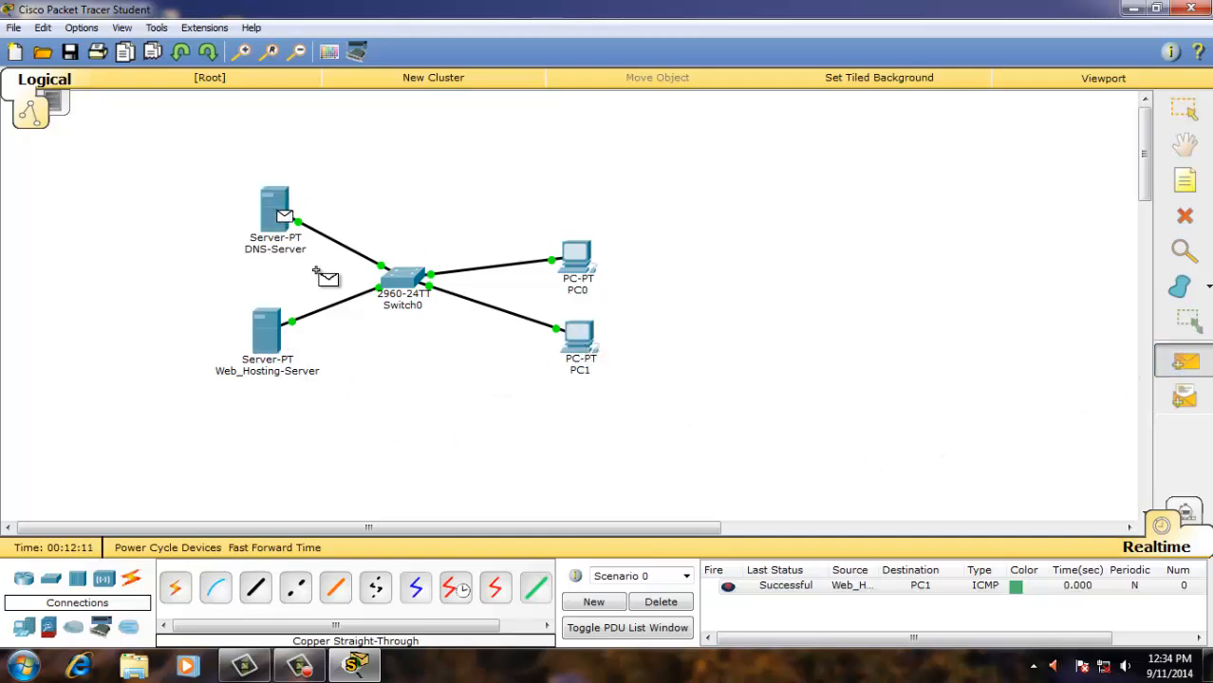
pyautogui.click(580, 256)
pyautogui.click(1184, 396)
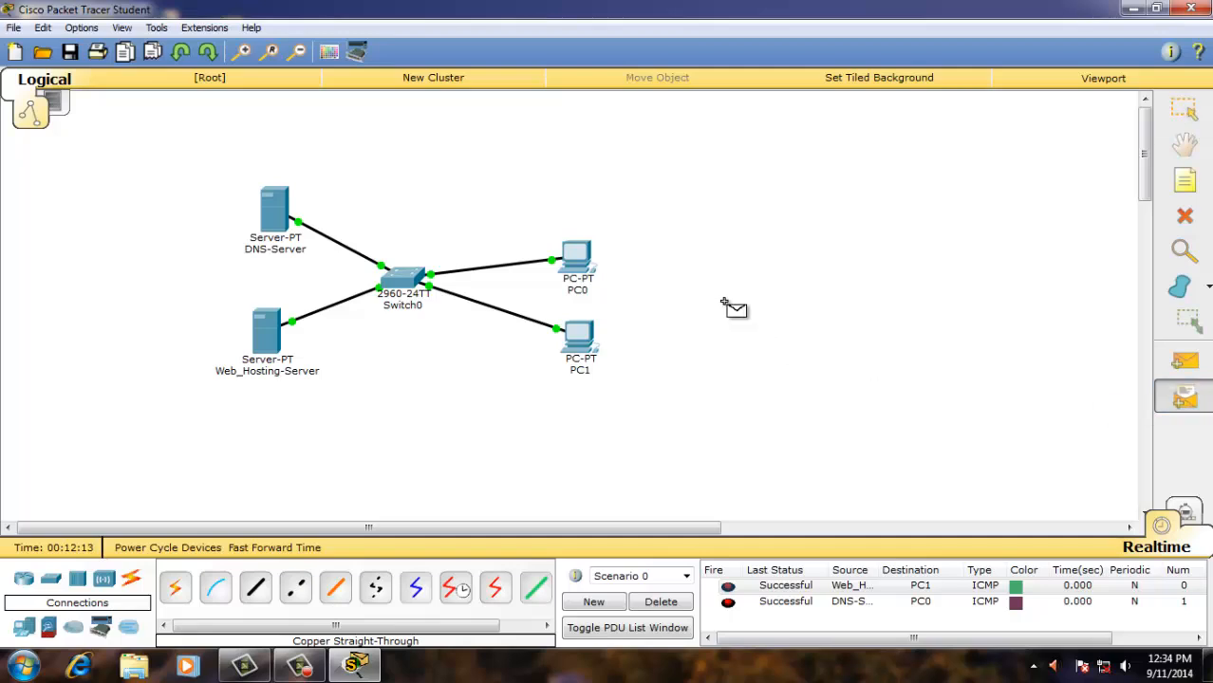
pyautogui.click(581, 258)
pyautogui.click(803, 141)
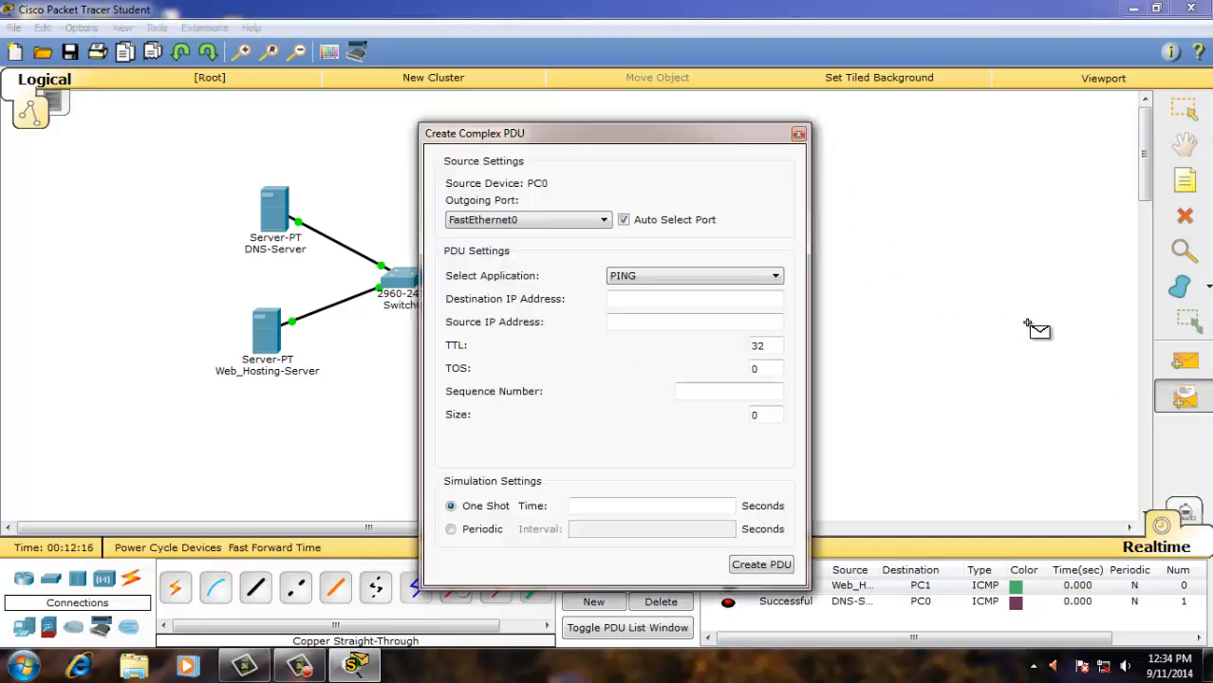
pyautogui.click(797, 134)
# Test connectivity with a simple PDU from PC0 to PC1, and delete Scenario 0 to clear the PDU list.
pyautogui.click(1184, 362)
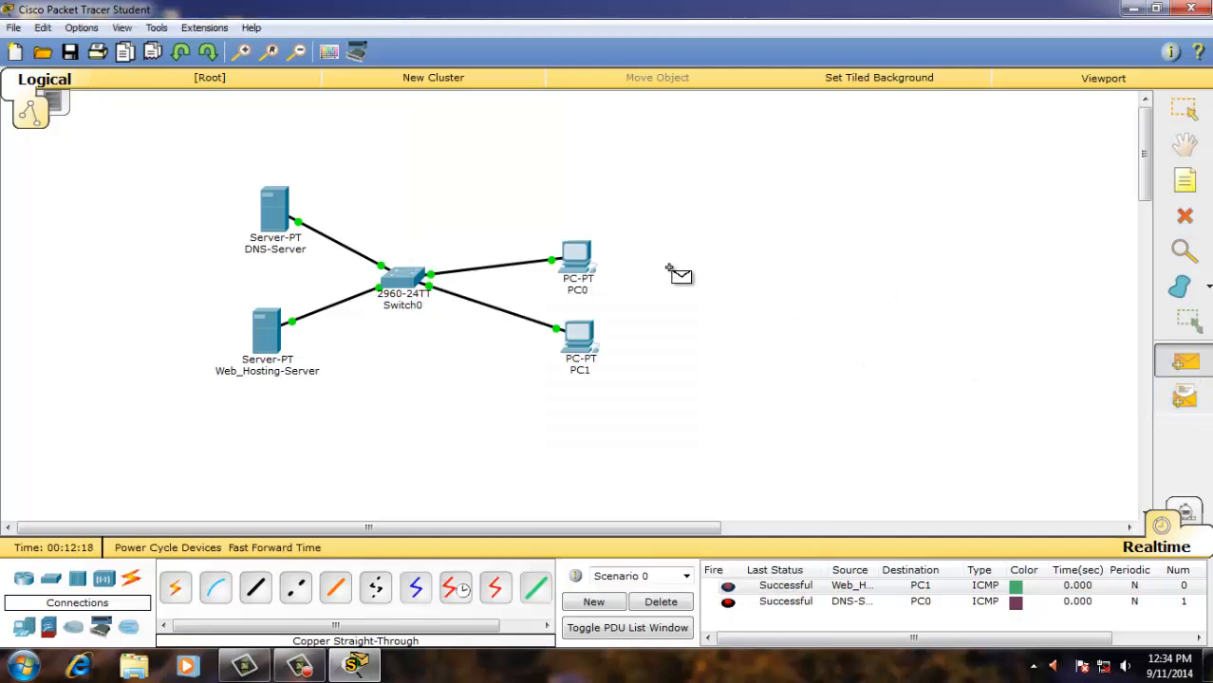
pyautogui.click(584, 258)
pyautogui.click(584, 334)
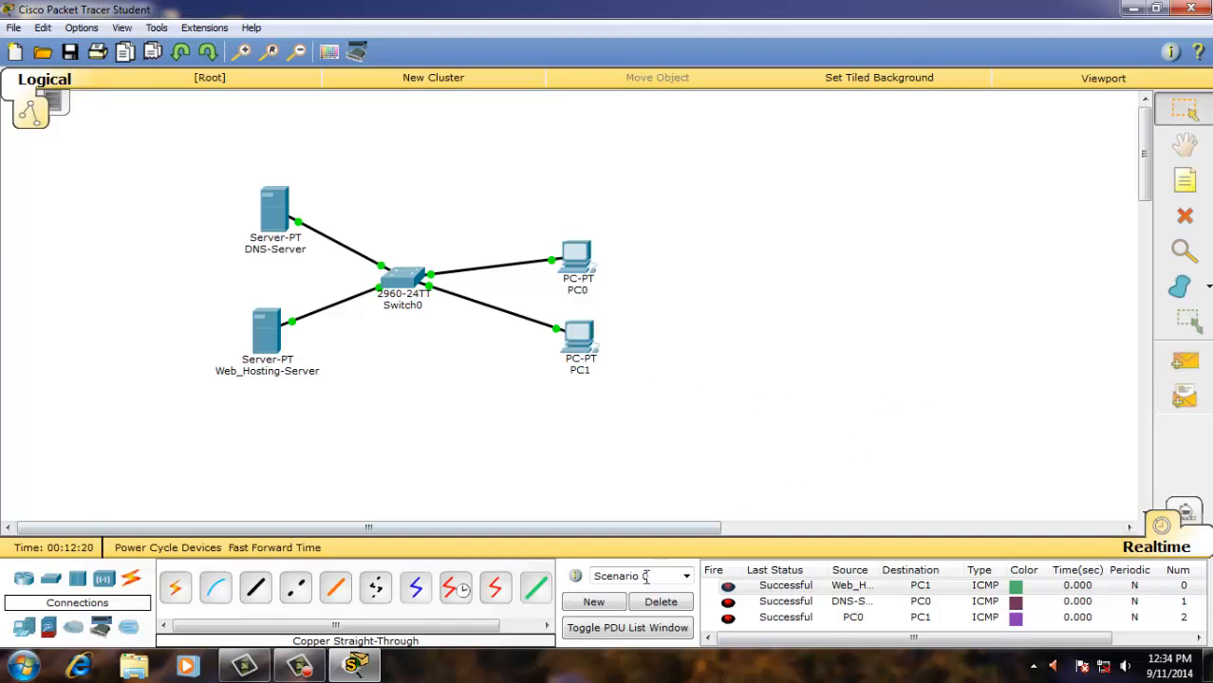
pyautogui.click(660, 602)
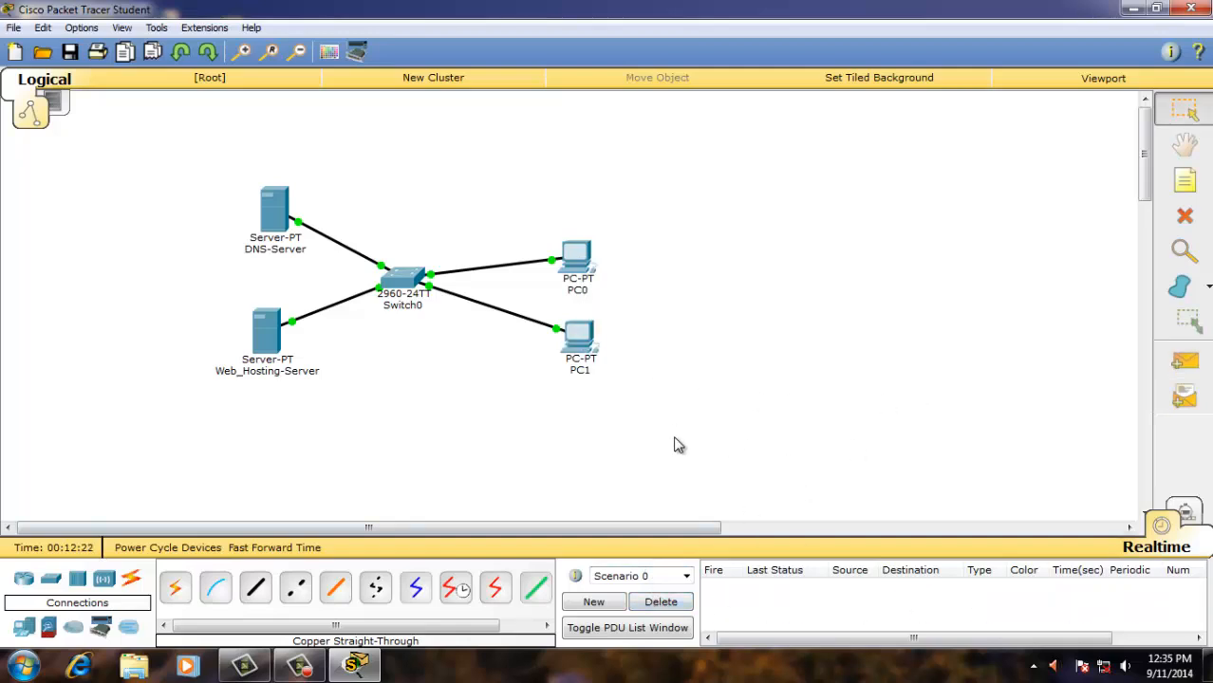
pyautogui.click(306, 669)
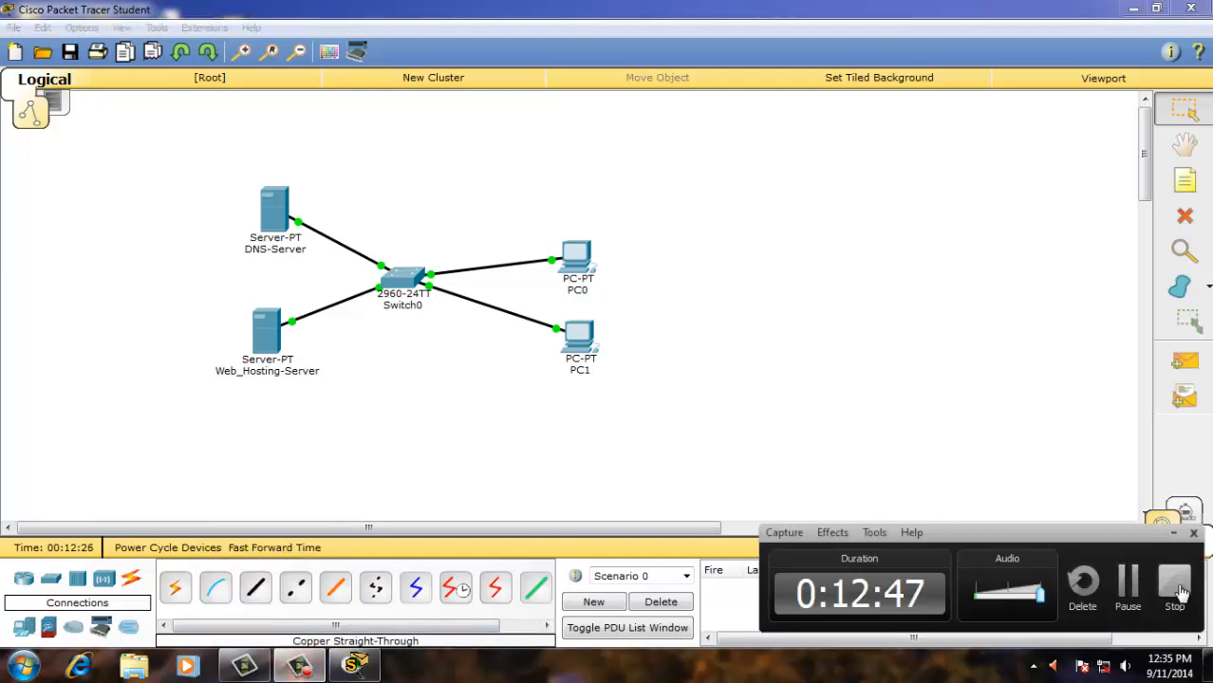